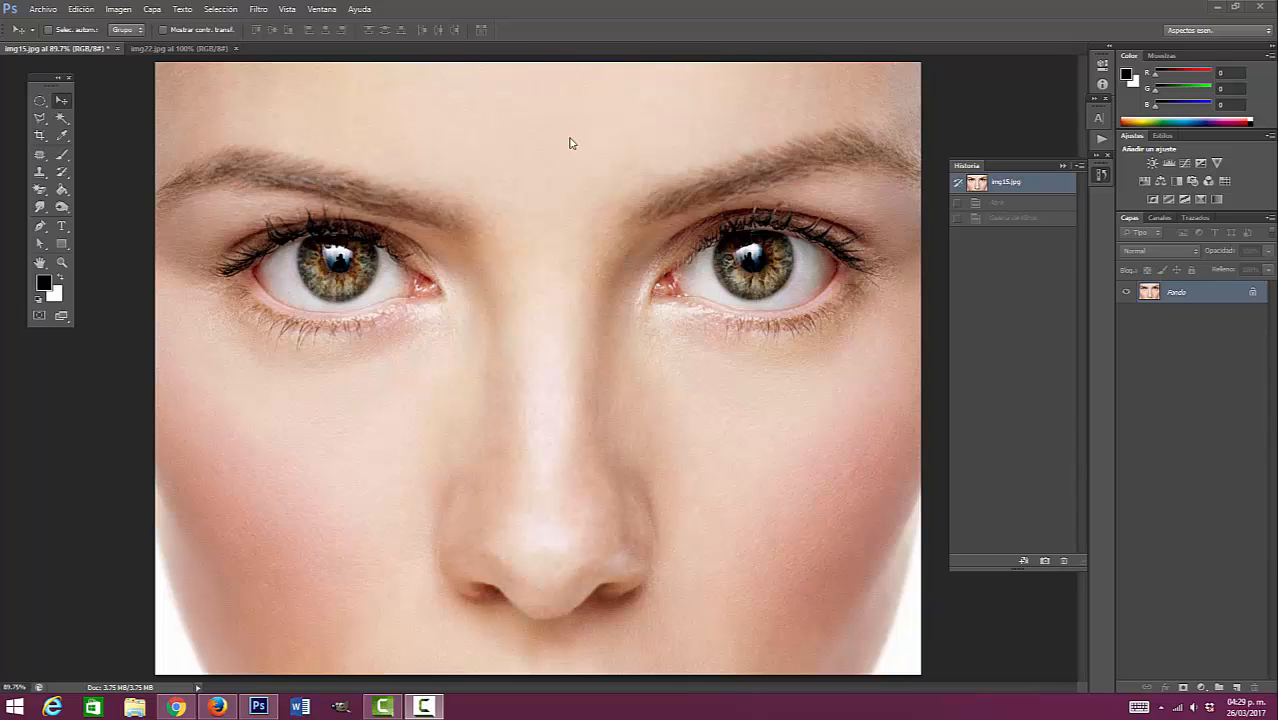
Step: Try a radial blur (Desenfoque radial) on the face photo with the Giro method, Buena quality and an increased amount
click(258, 10)
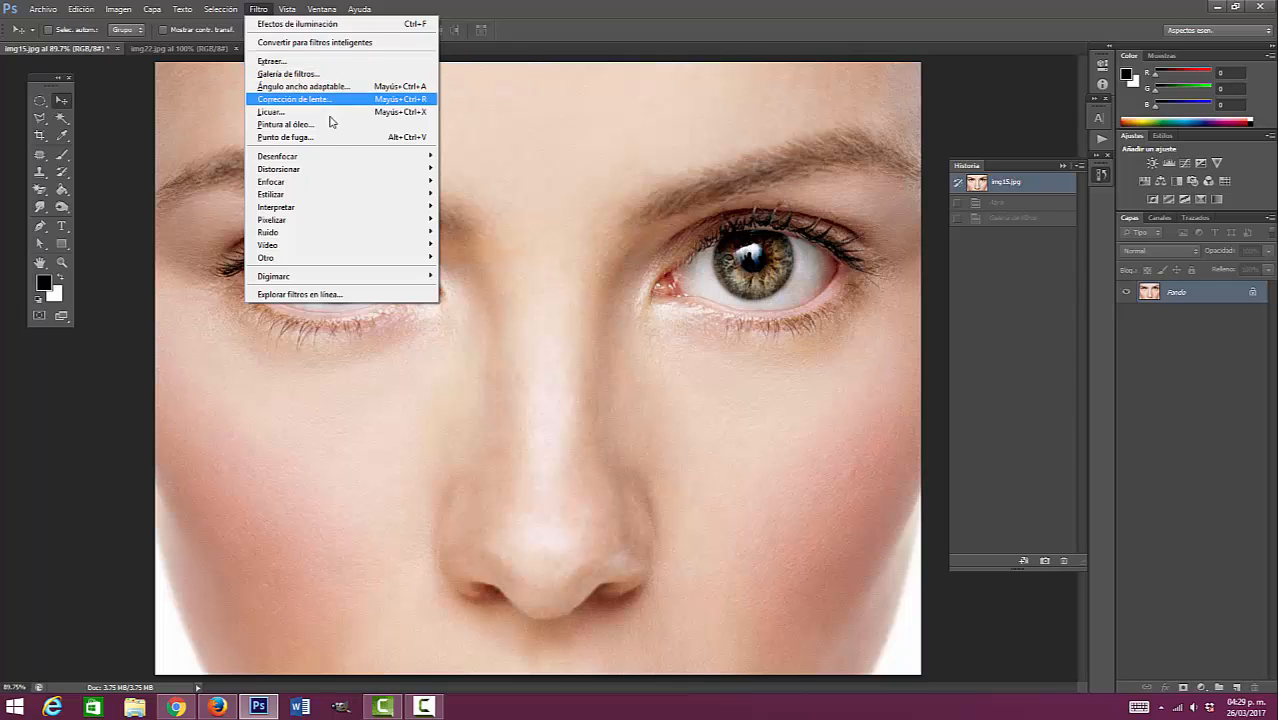
mouse_move(328, 160)
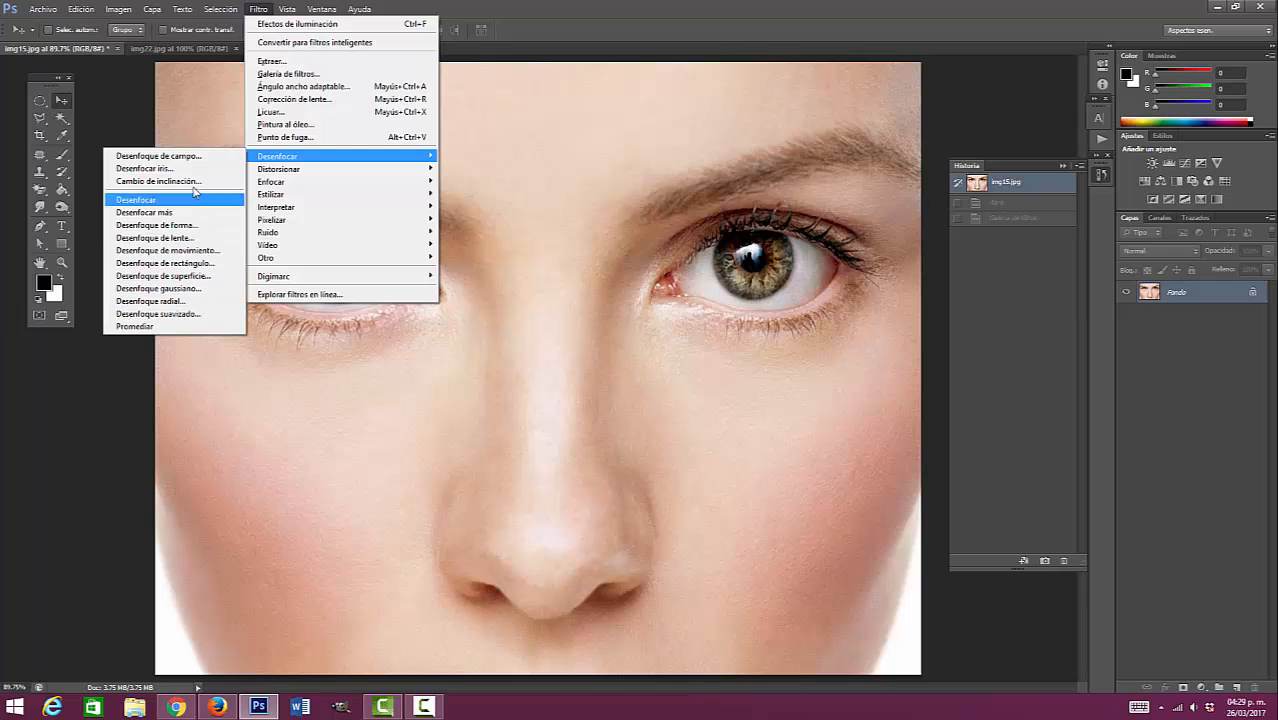
click(189, 302)
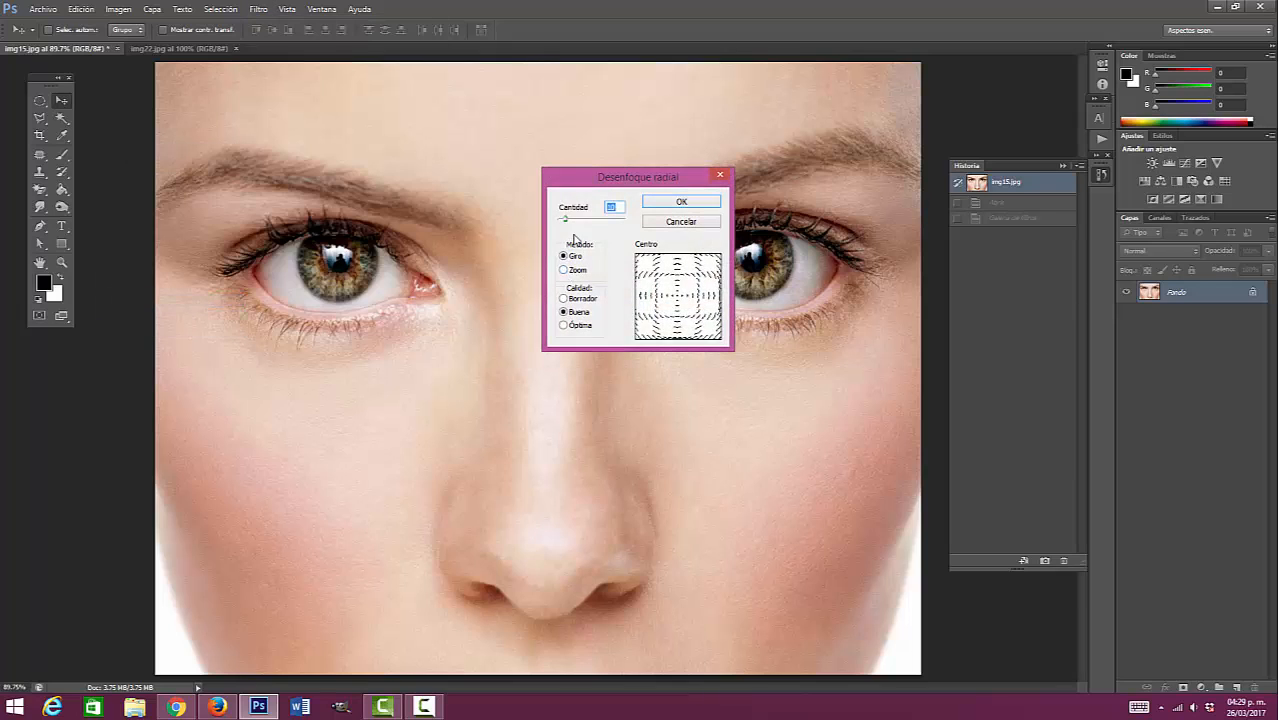
drag(577, 221, 588, 218)
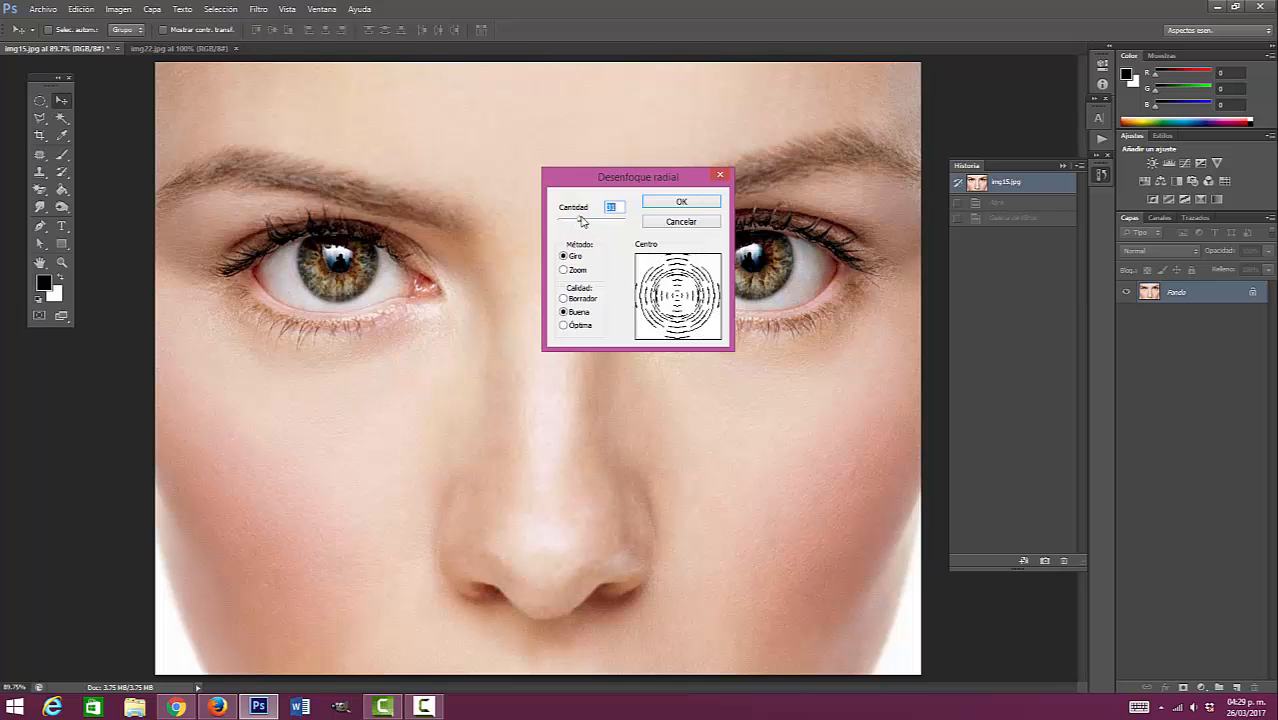
click(685, 205)
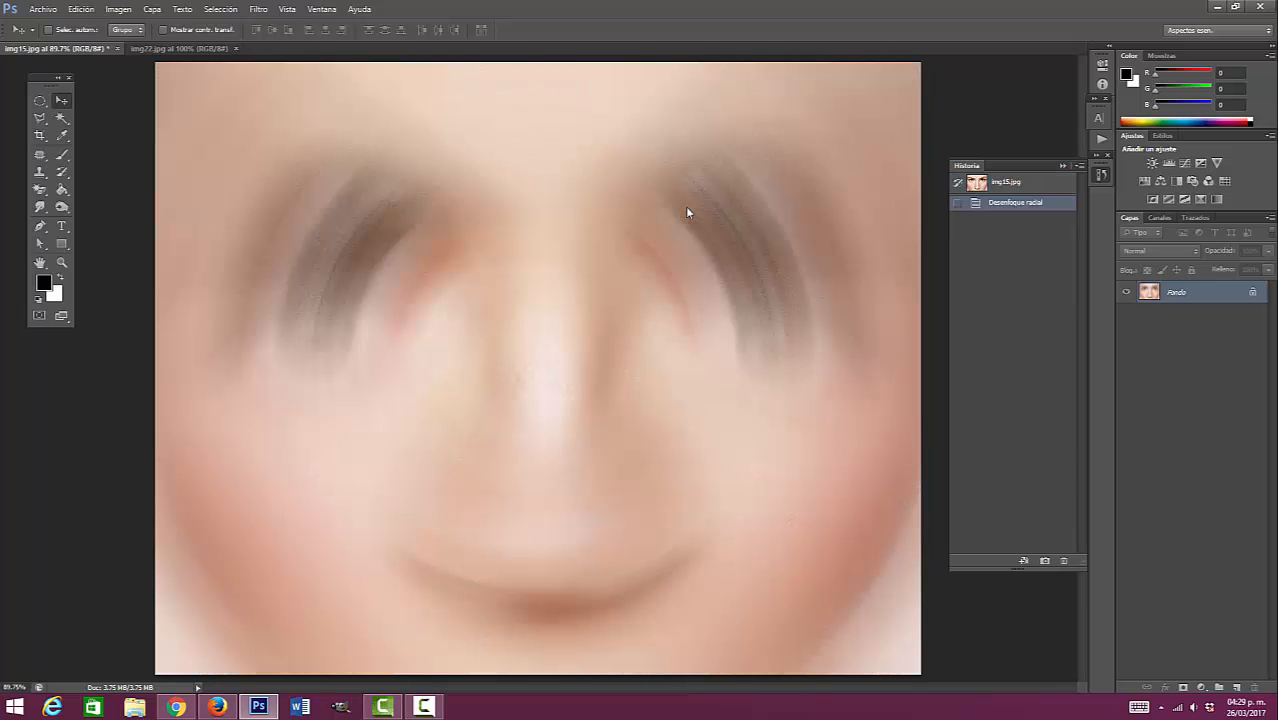
key(ctrl+z)
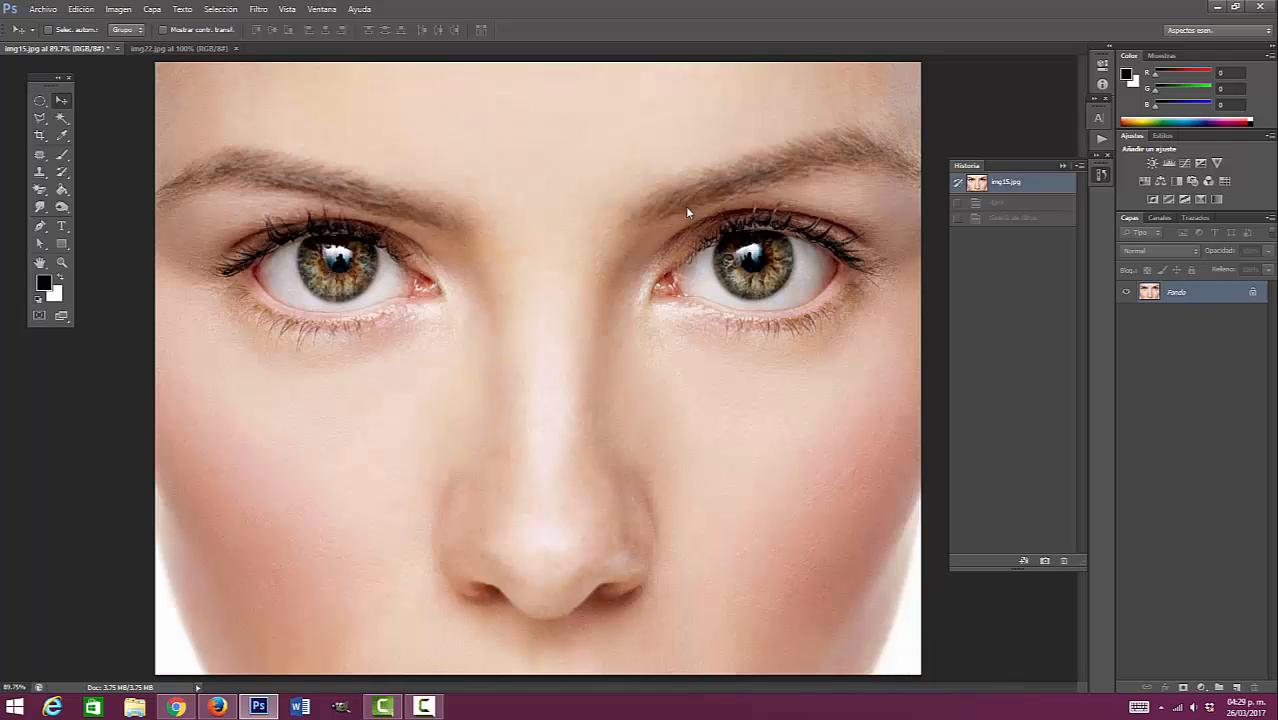
Step: Try the Rizo distortion on the face photo with an amount of 287% and size Mediano
click(258, 10)
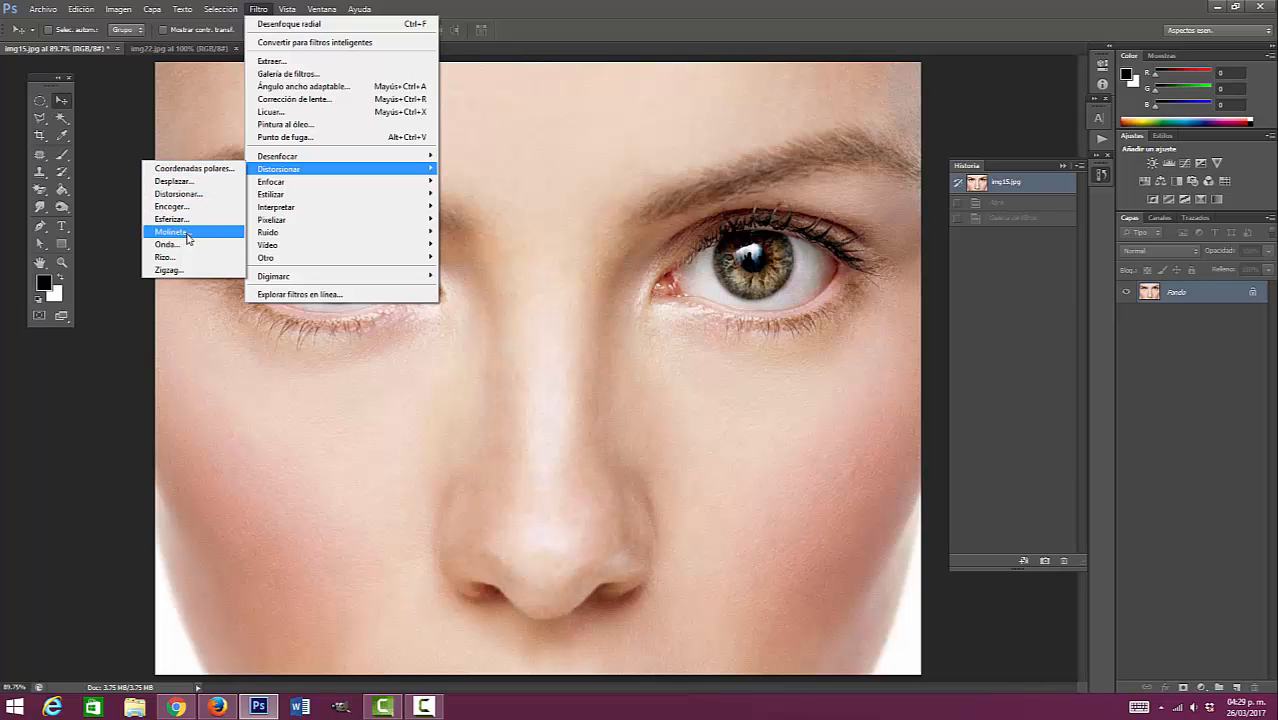
click(168, 257)
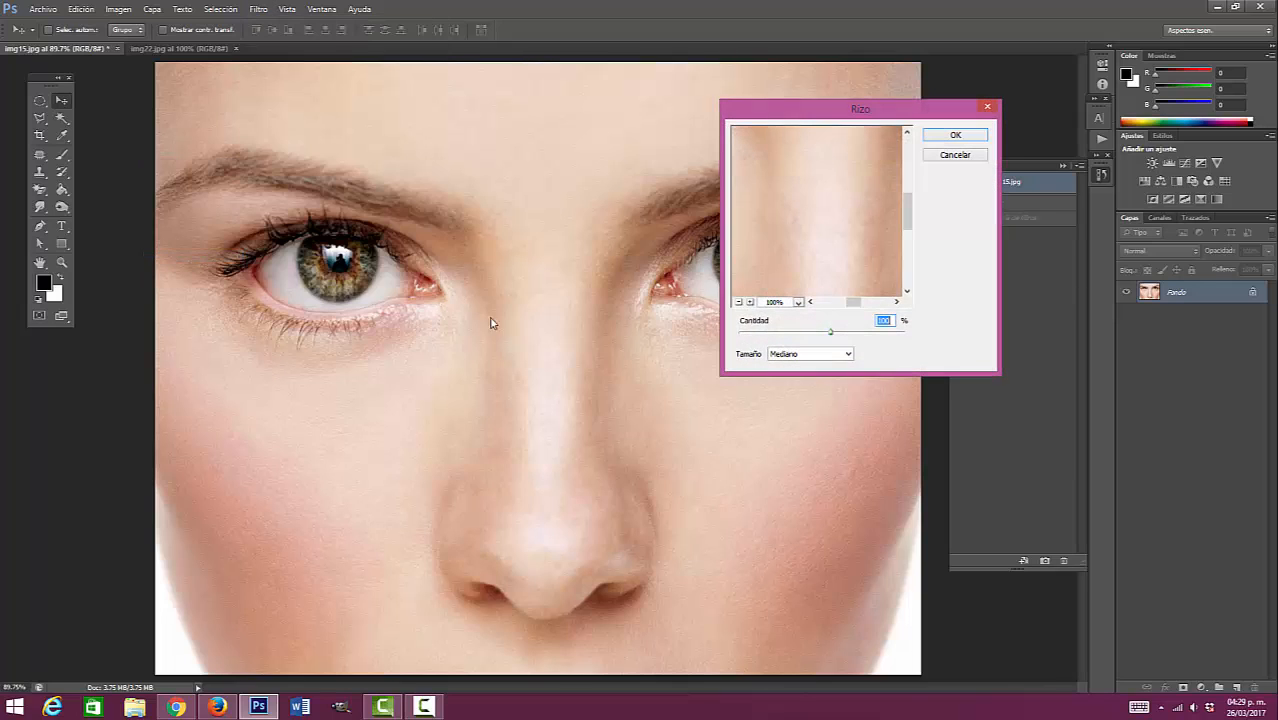
drag(801, 332, 848, 335)
mouse_move(814, 238)
mouse_down()
mouse_move(776, 264)
mouse_move(838, 232)
mouse_up()
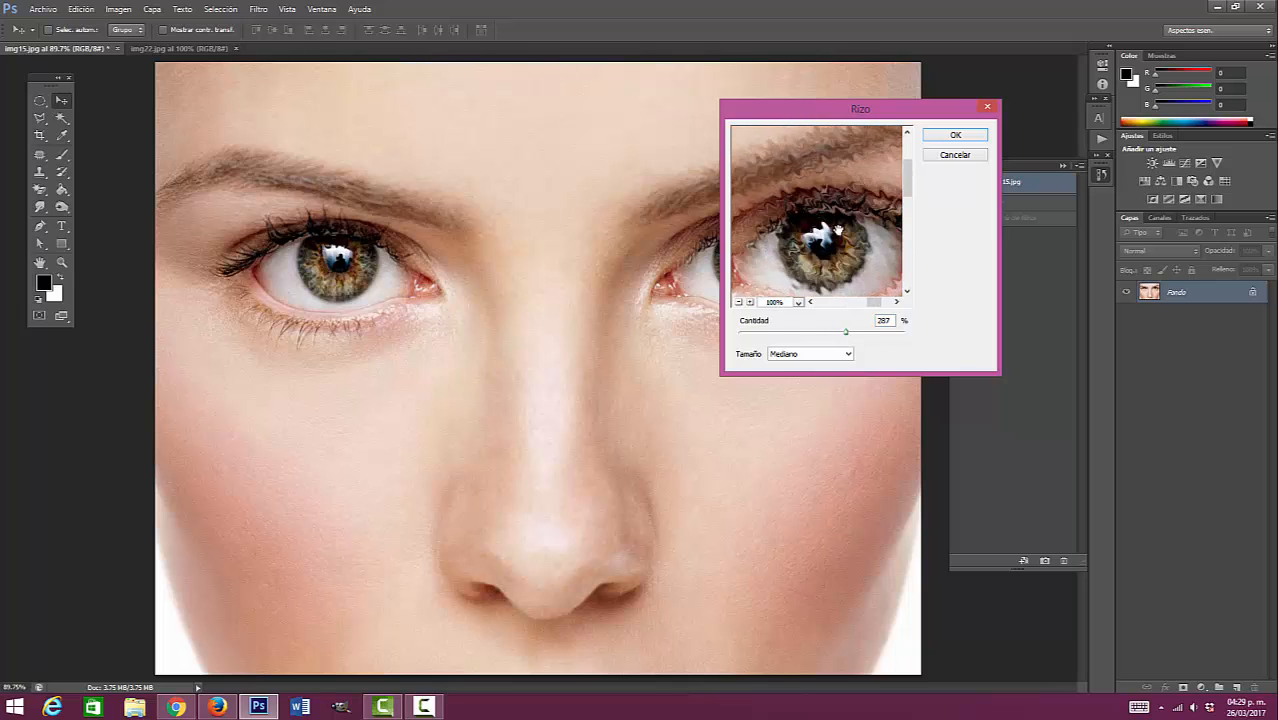
click(955, 136)
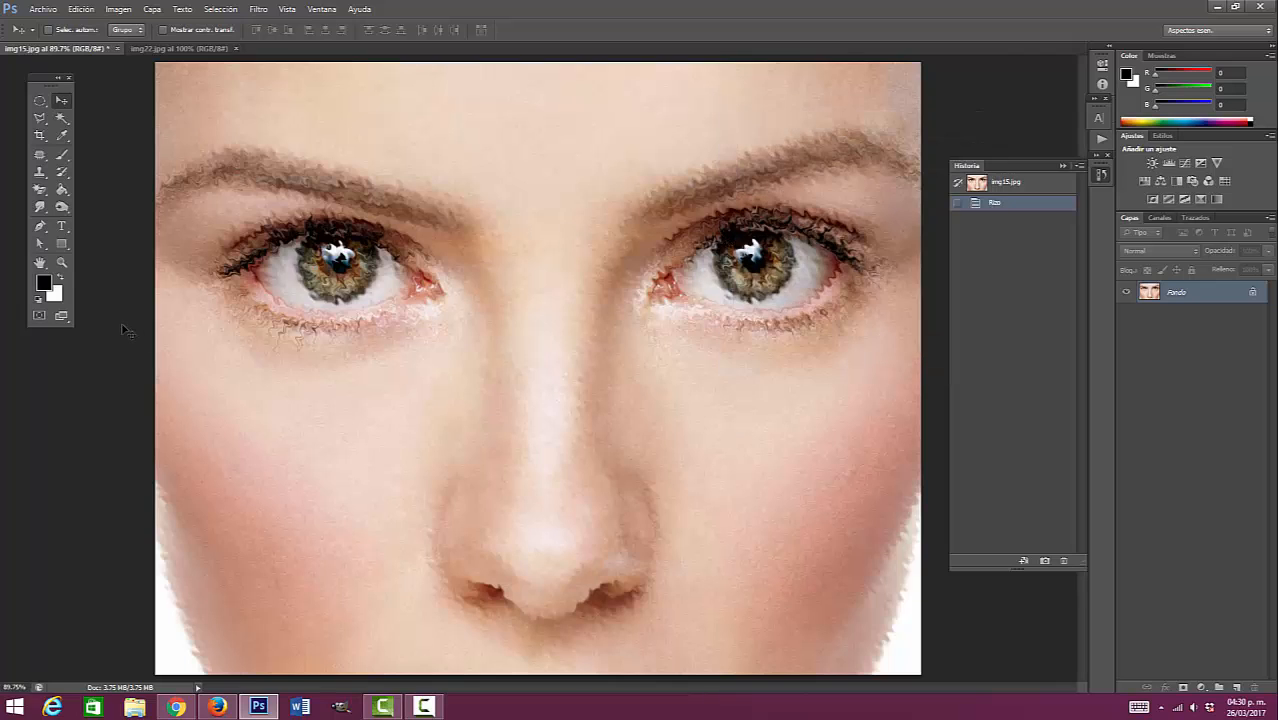
key(ctrl+z)
Step: Try the Cristalizar pixelate filter on the face photo with a reduced cell size
click(273, 10)
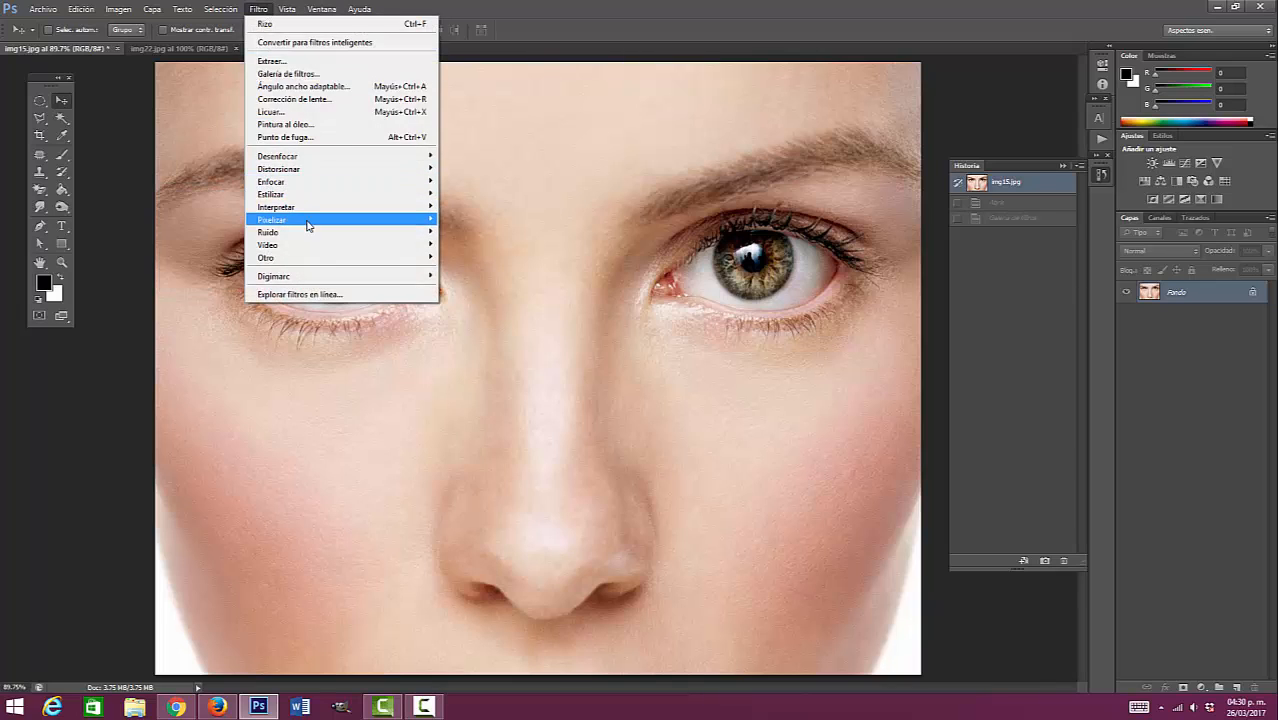
mouse_move(309, 225)
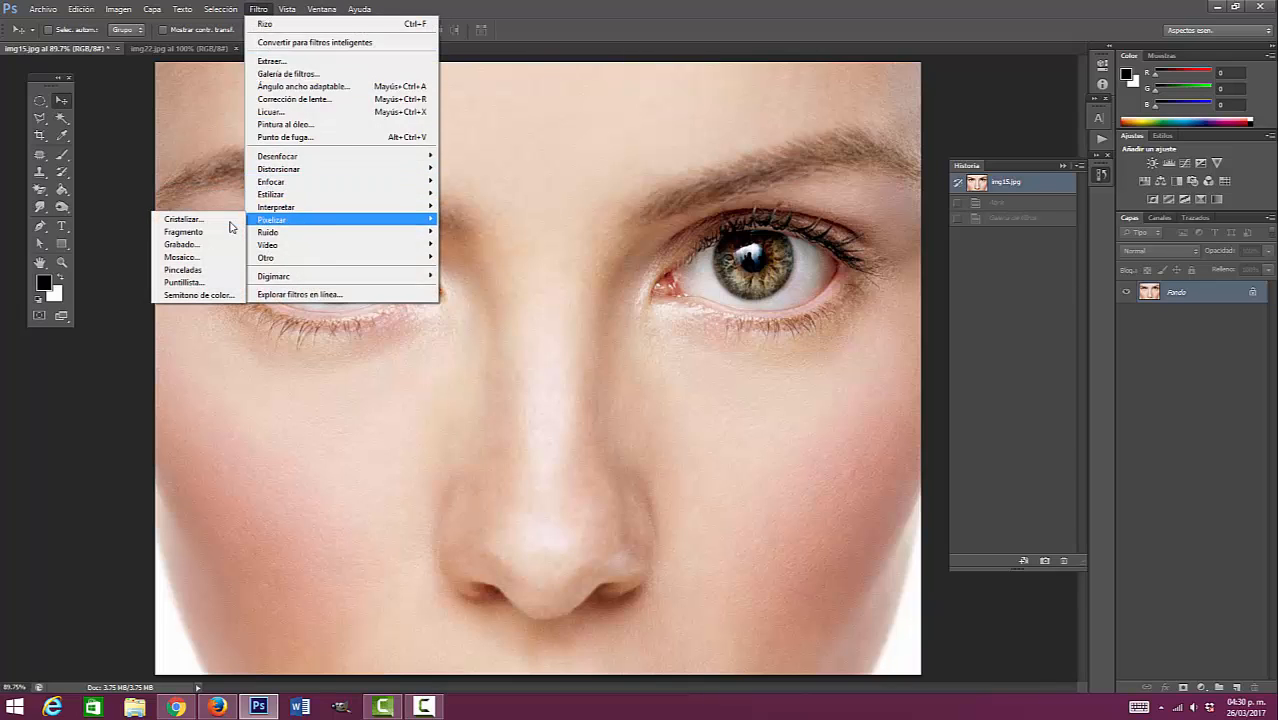
click(185, 219)
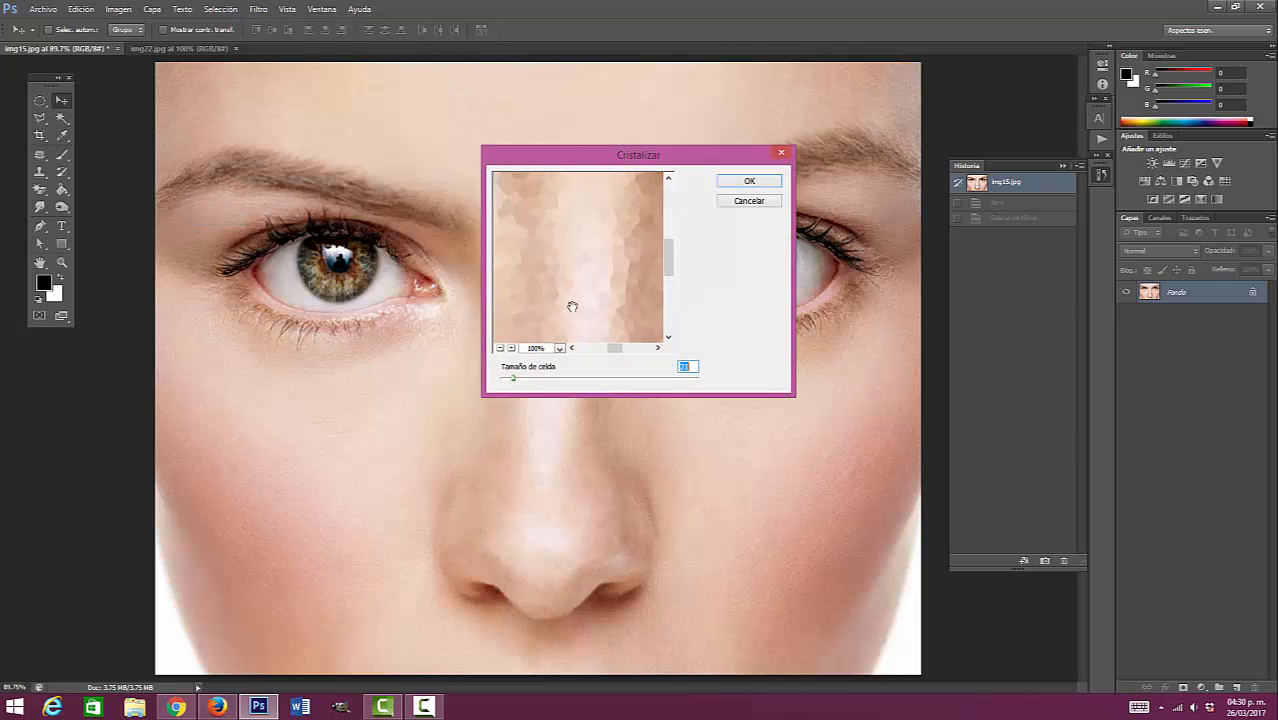
drag(555, 248, 694, 312)
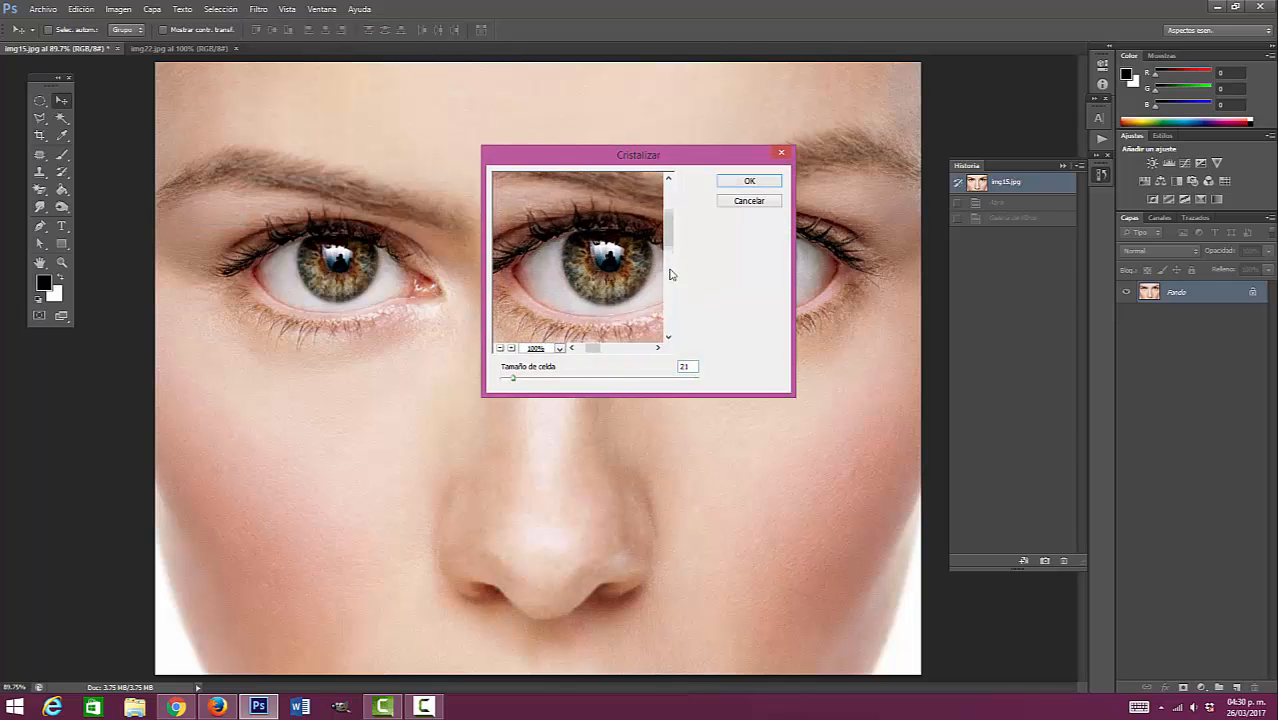
mouse_move(512, 380)
mouse_down()
mouse_move(527, 383)
mouse_move(505, 381)
mouse_up()
click(748, 181)
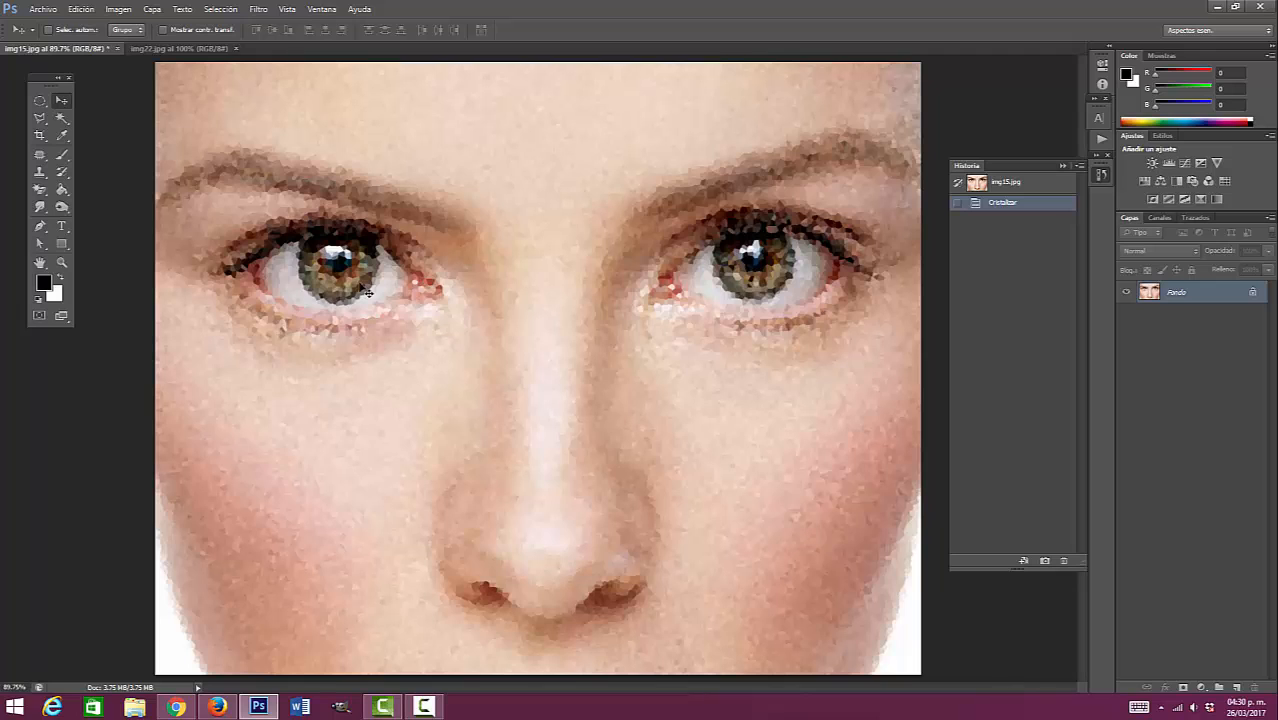
key(ctrl+z)
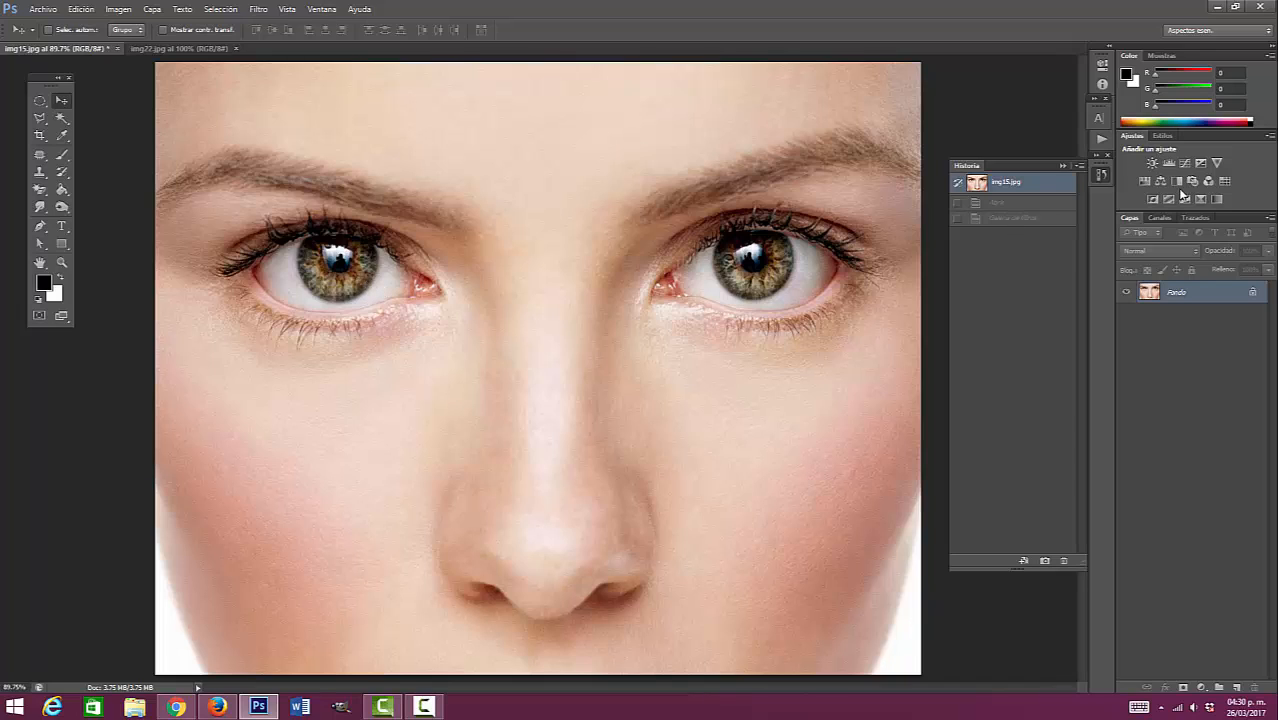
Step: Collapse the Historia panel to uncover the workspace
click(1101, 175)
click(1101, 176)
click(1061, 167)
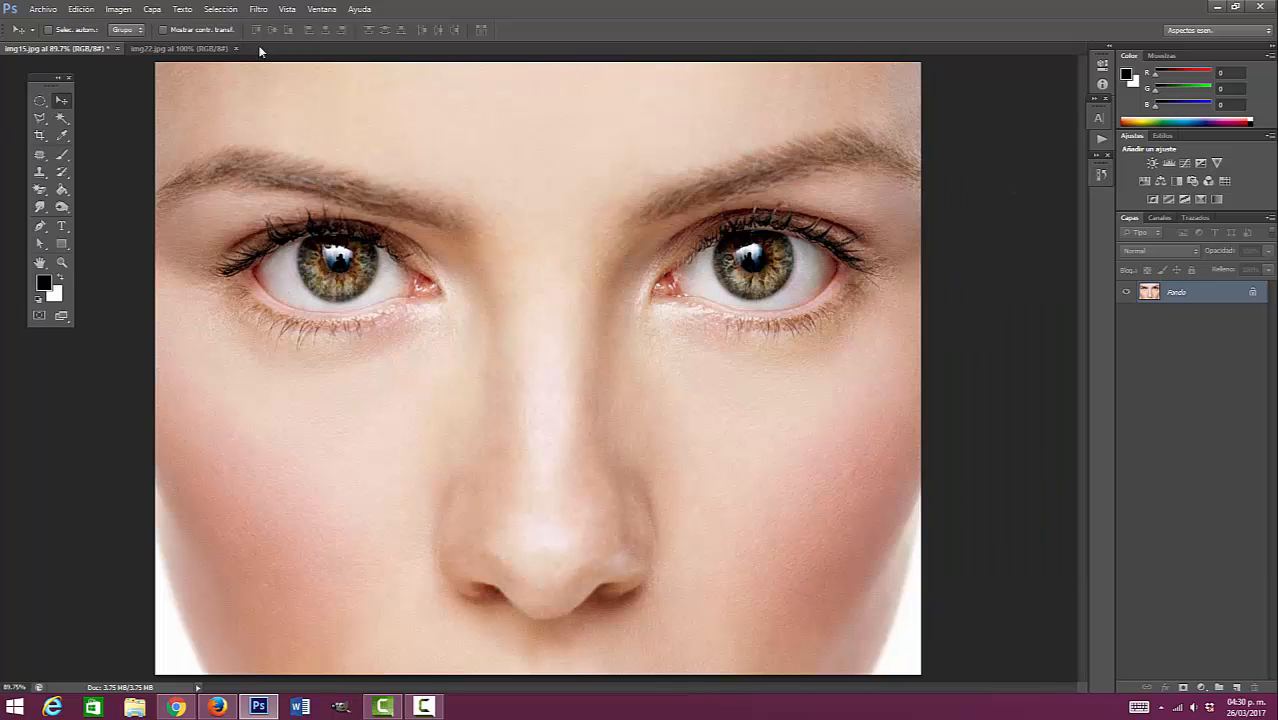
Step: Open the Filter Gallery for the photo, collapse the Trazos de pincel category and expand Artístico
click(287, 9)
mouse_move(258, 9)
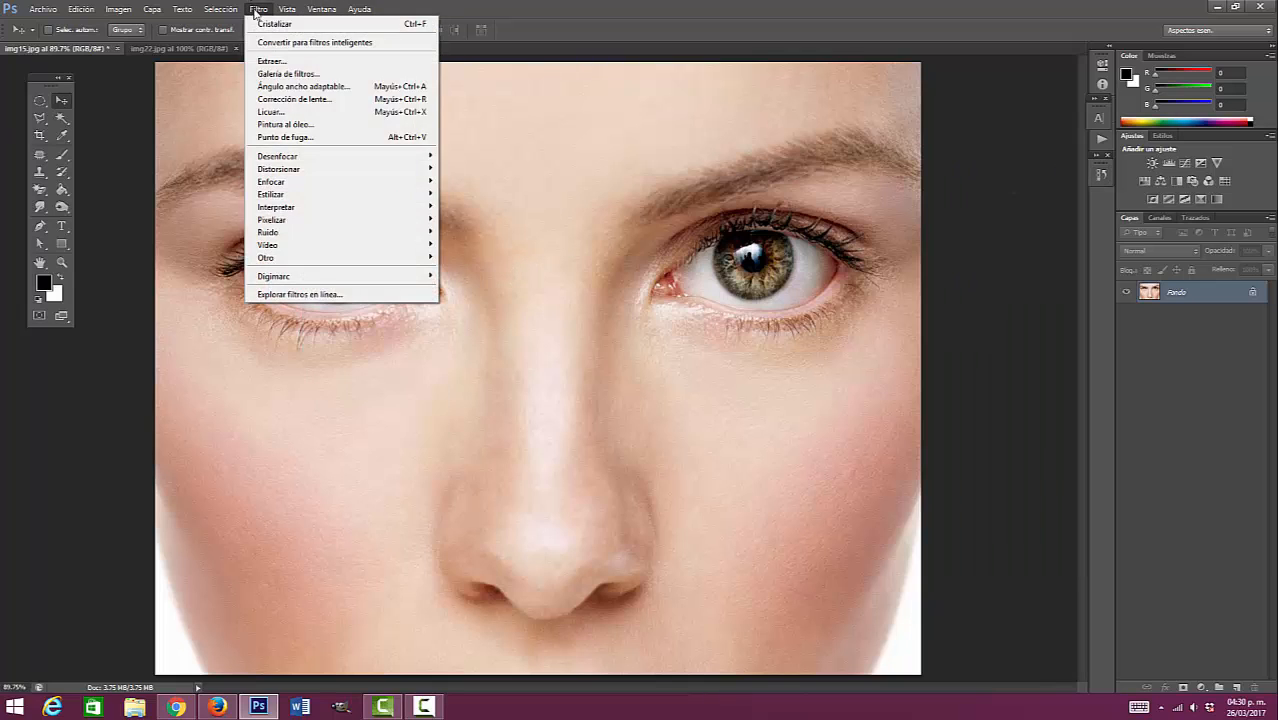
click(278, 75)
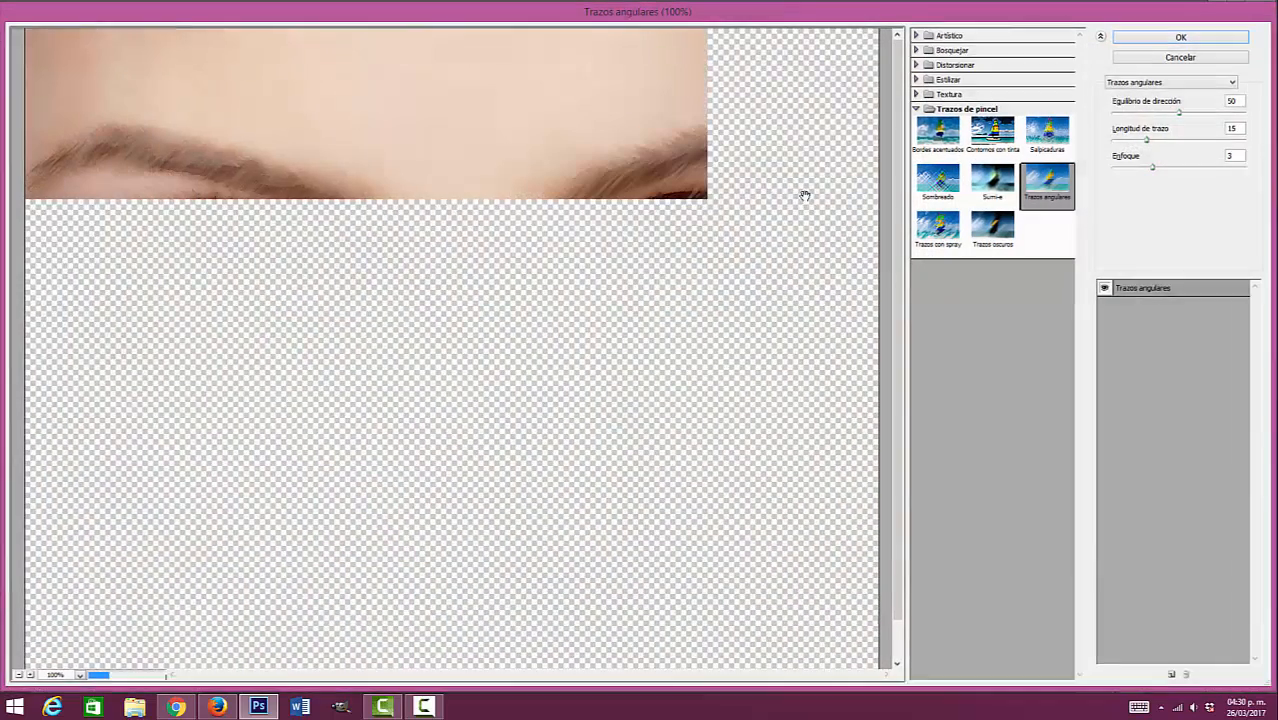
click(917, 109)
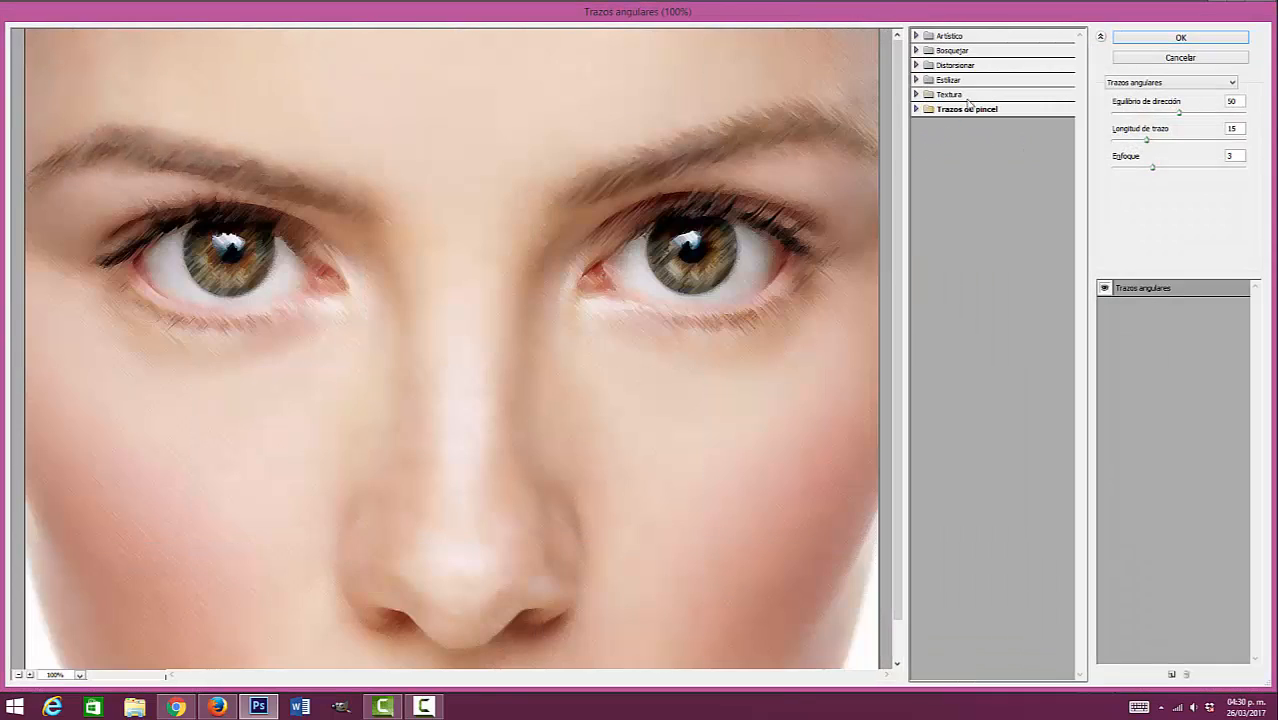
click(917, 37)
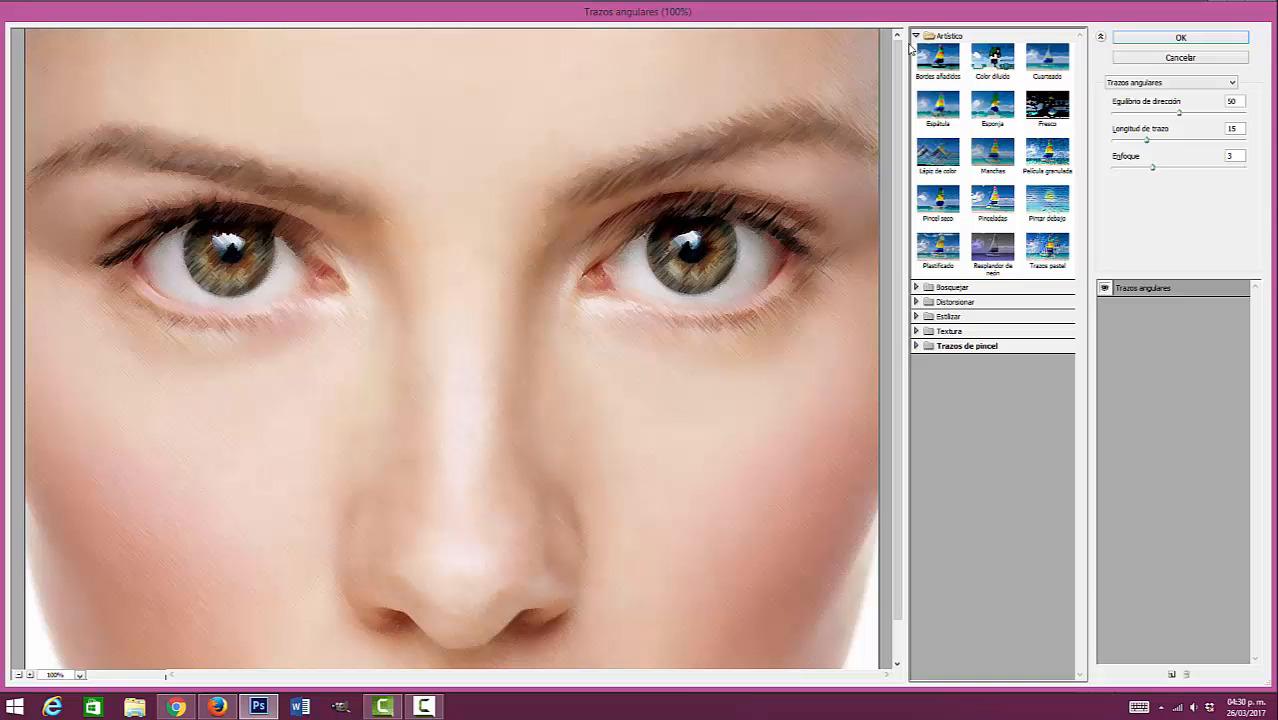
Step: Preview the artistic filters Pintar debajo, Manchas, Espátula and Plastificado on the photo, and collapse their category
click(1034, 220)
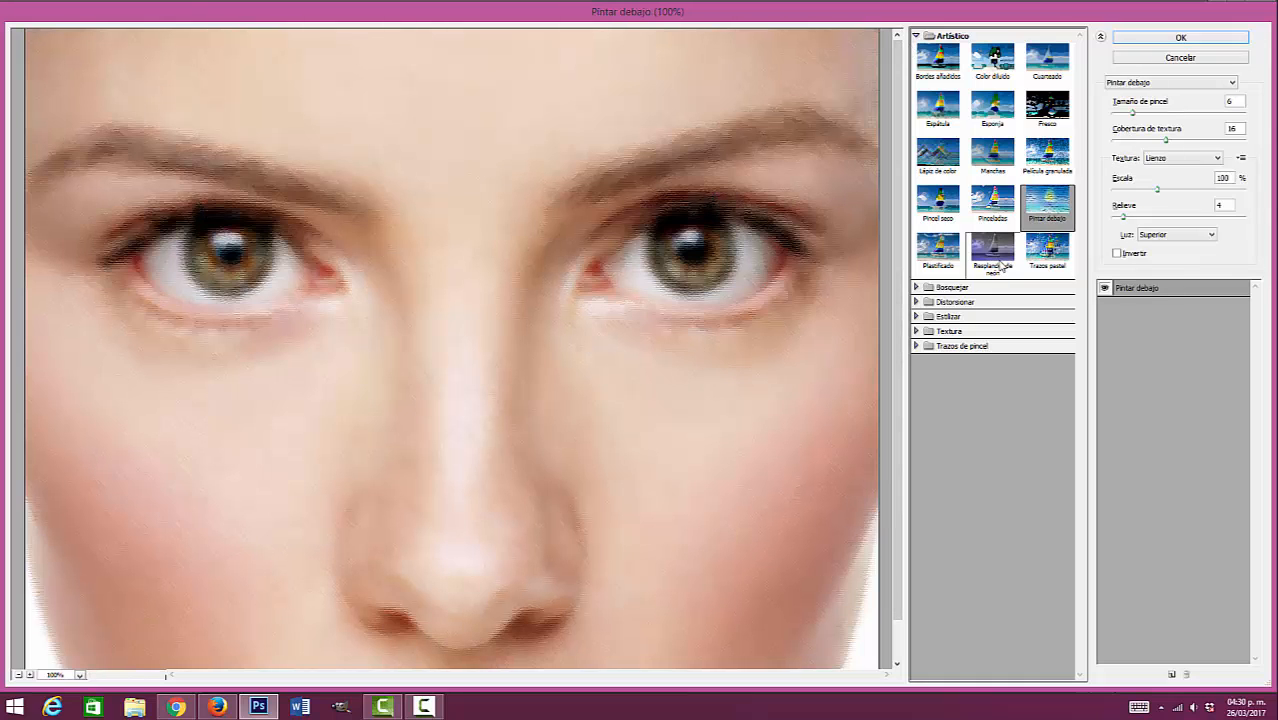
click(993, 160)
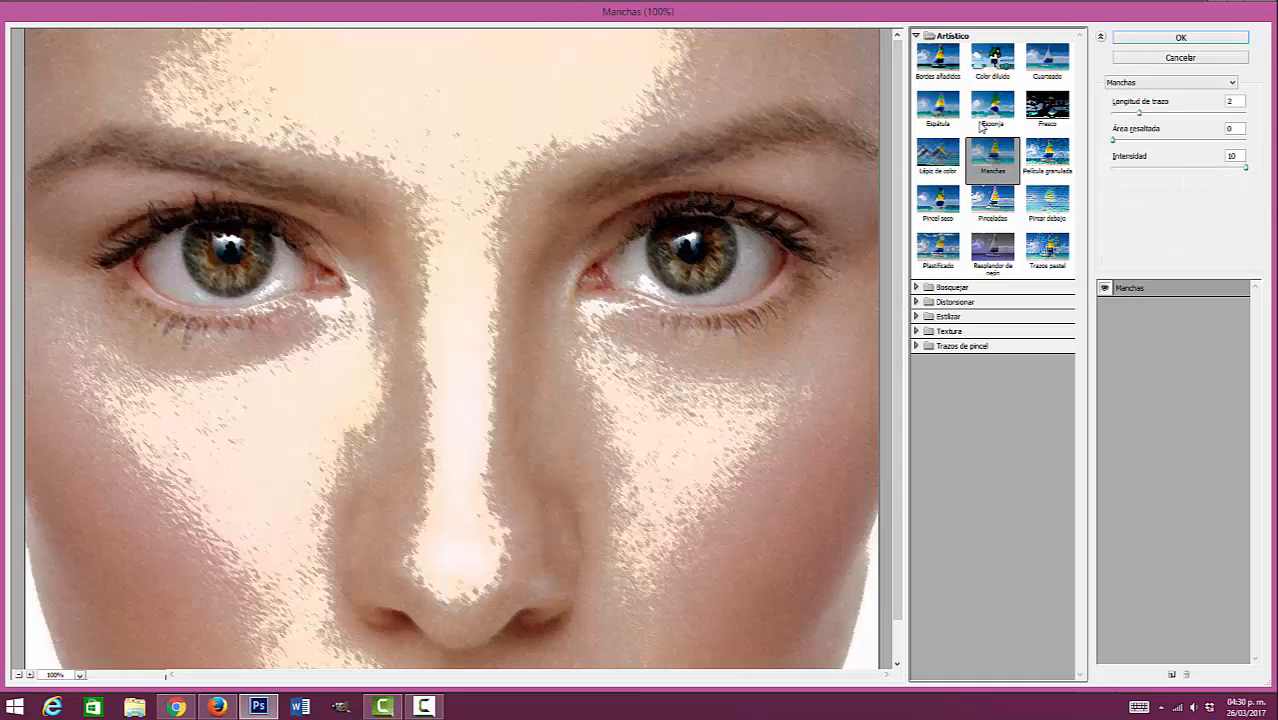
click(935, 106)
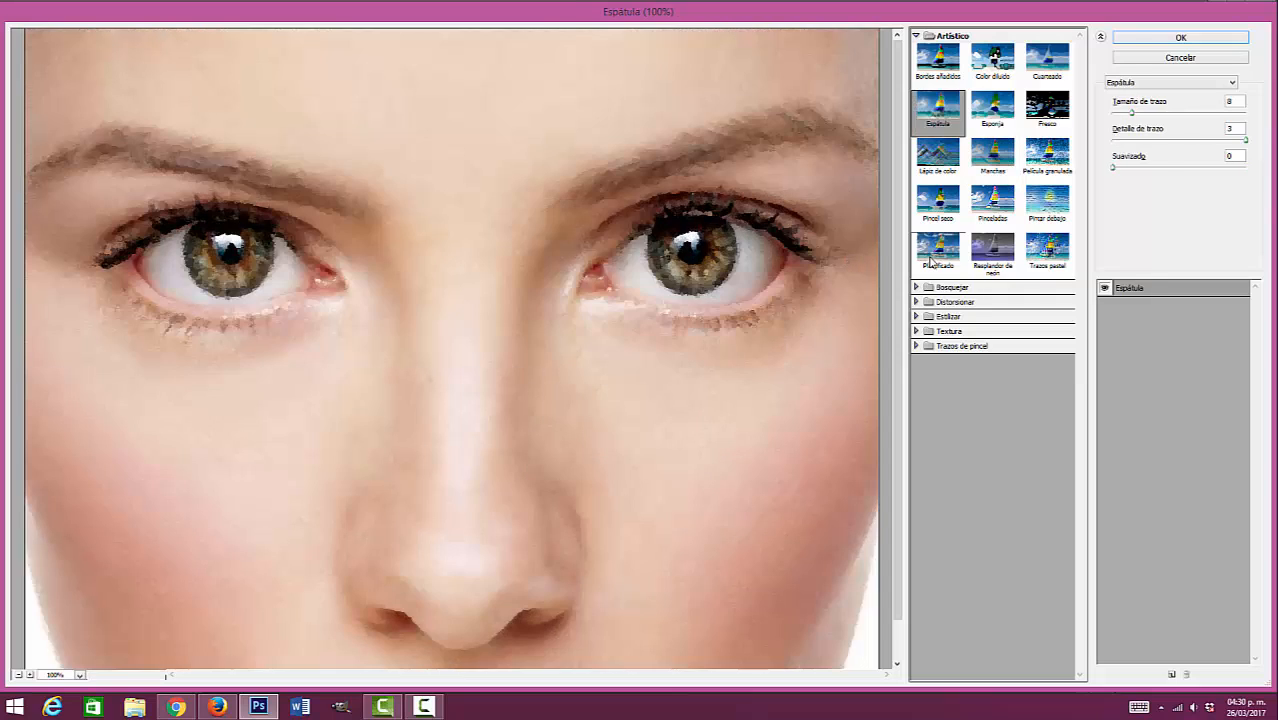
click(930, 262)
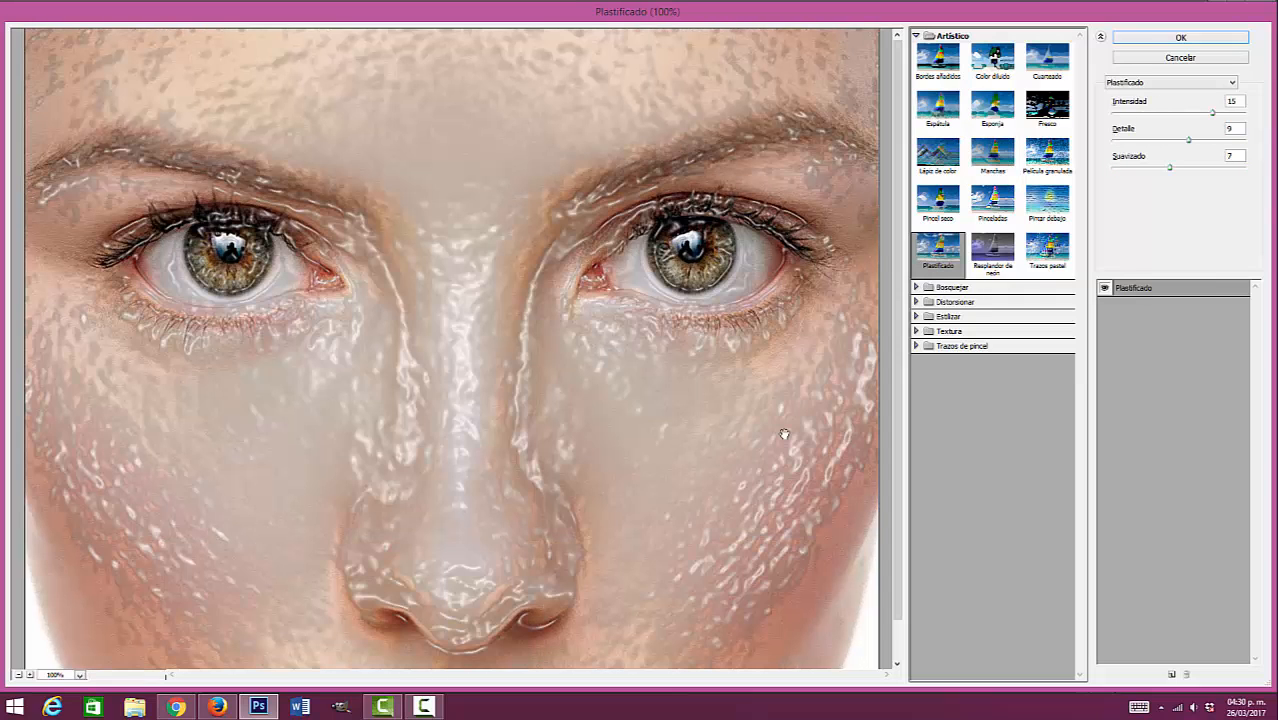
click(915, 37)
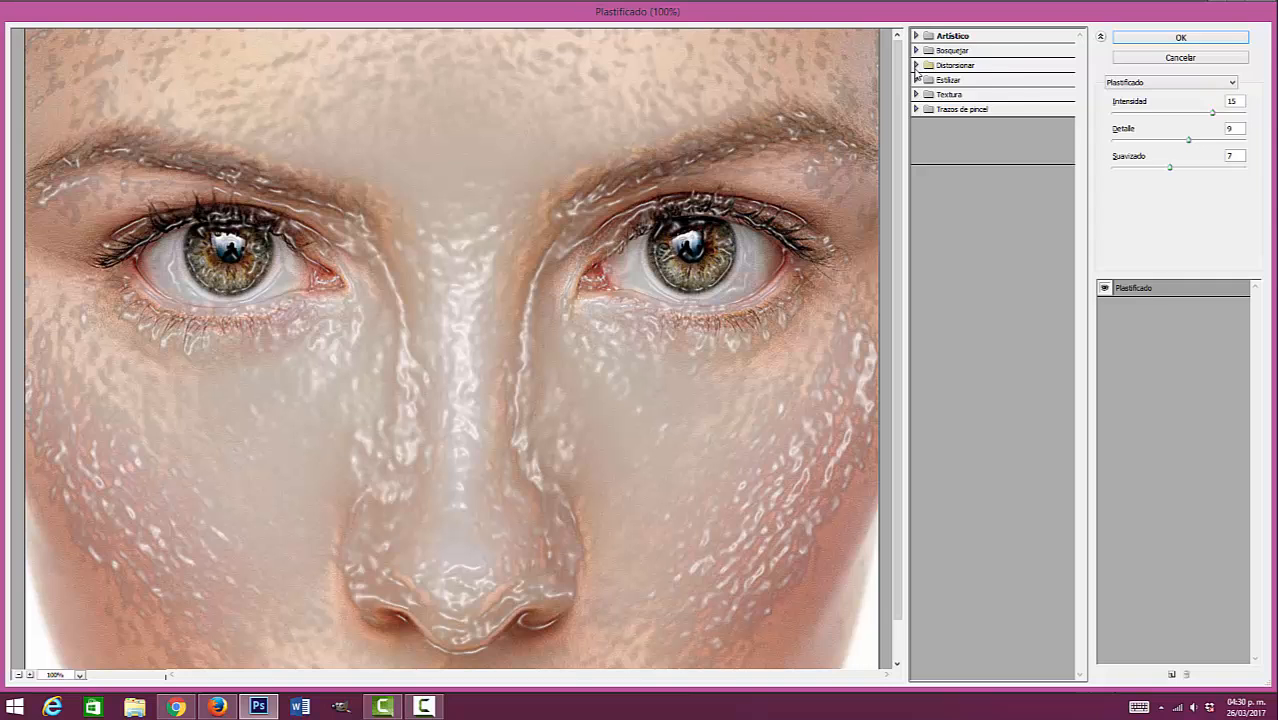
Step: Preview the Cristal and Ondas marinas distortion filters on the photo
click(916, 65)
click(938, 90)
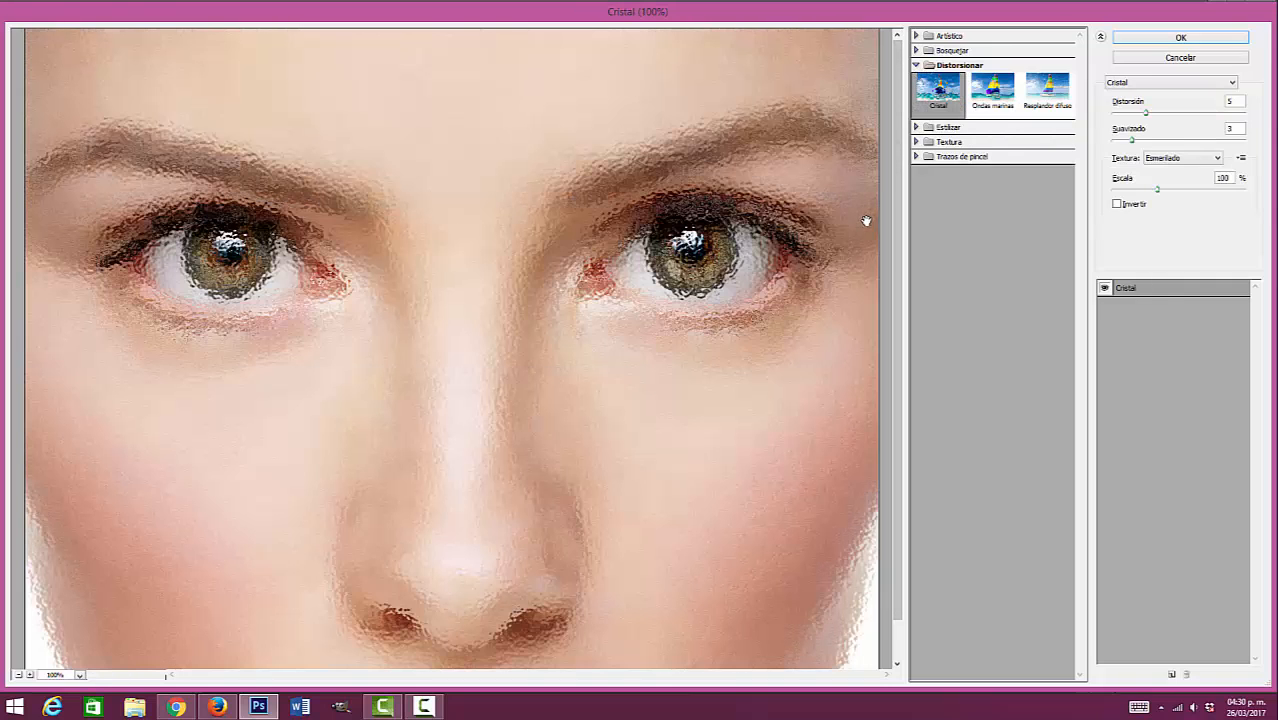
click(992, 90)
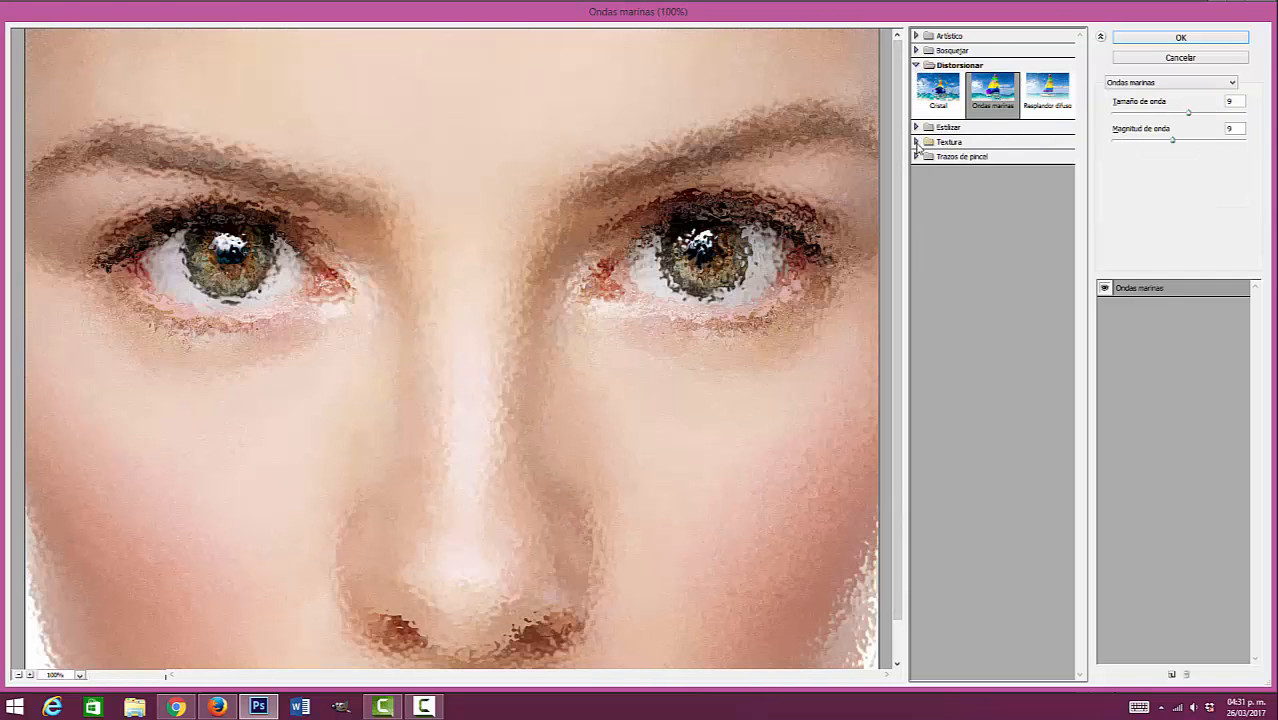
Step: Preview the Bordes resplandecientes stylize filter, and collapse the Estilizar and Distorsionar categories
click(916, 128)
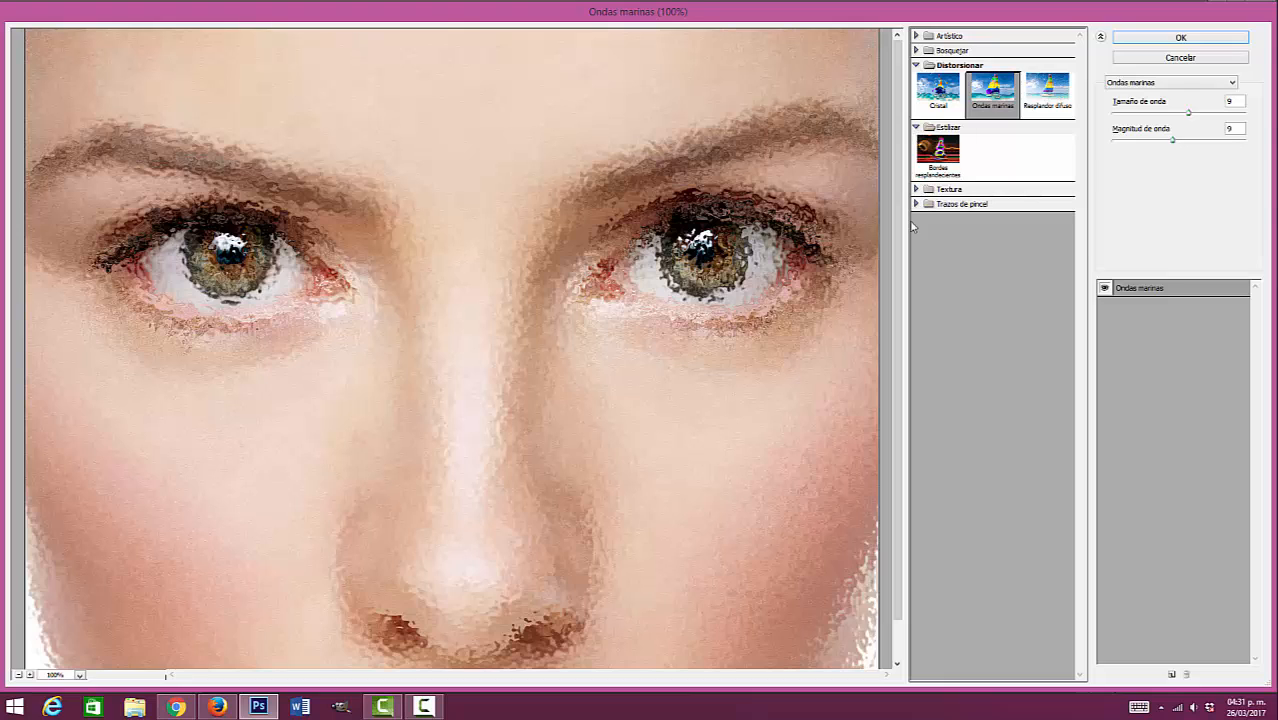
click(938, 152)
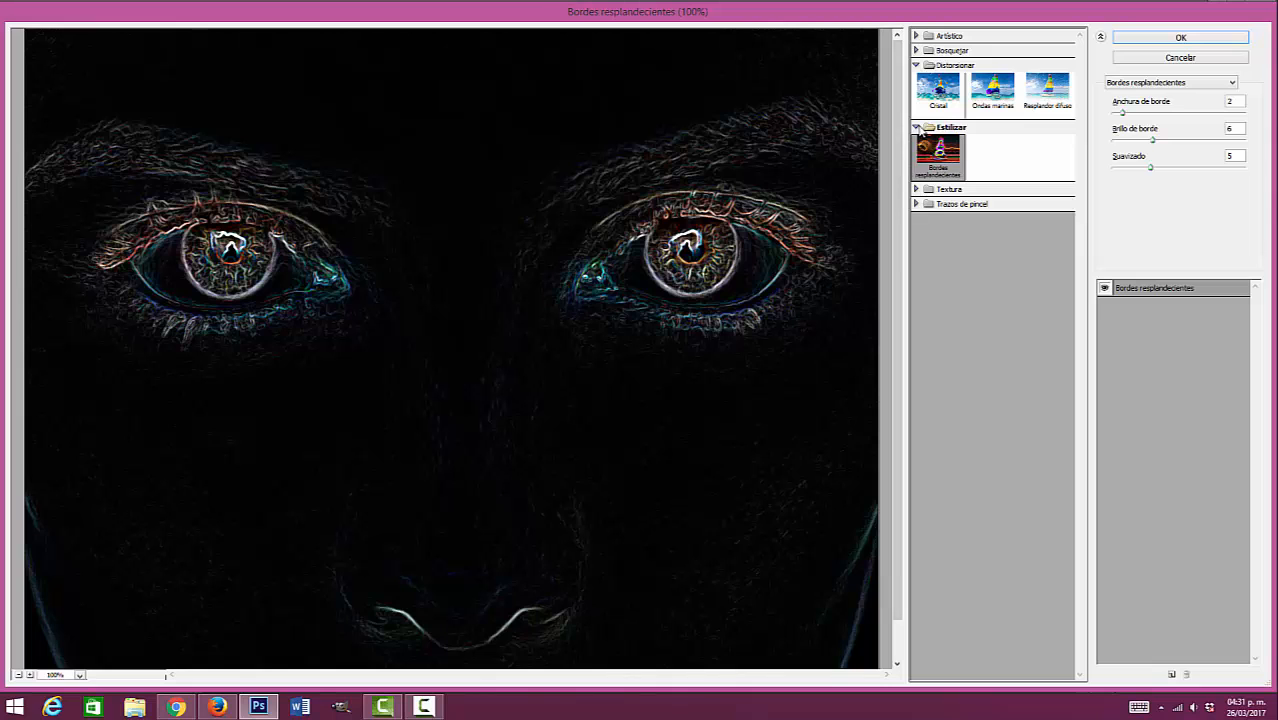
click(916, 128)
click(916, 65)
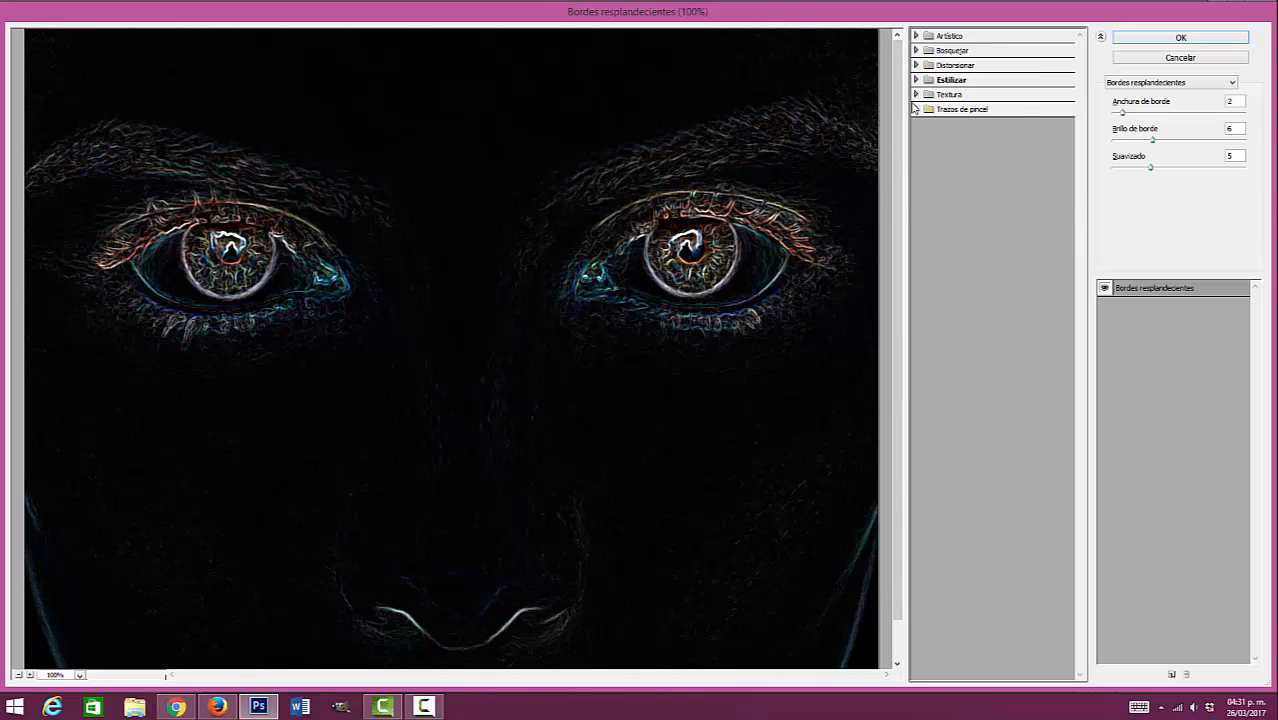
Step: Preview the Vidriera, Grietas and Retazos texture filters on the face photo
click(916, 94)
click(1047, 175)
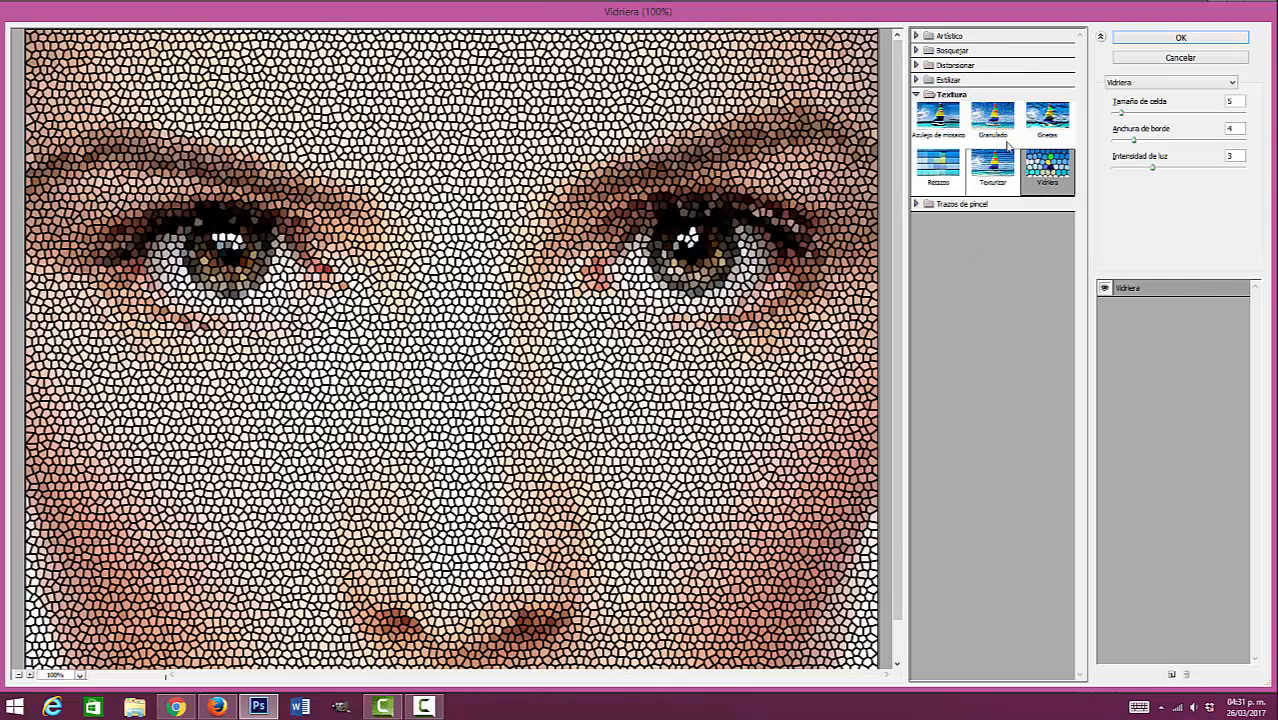
click(1034, 122)
click(947, 168)
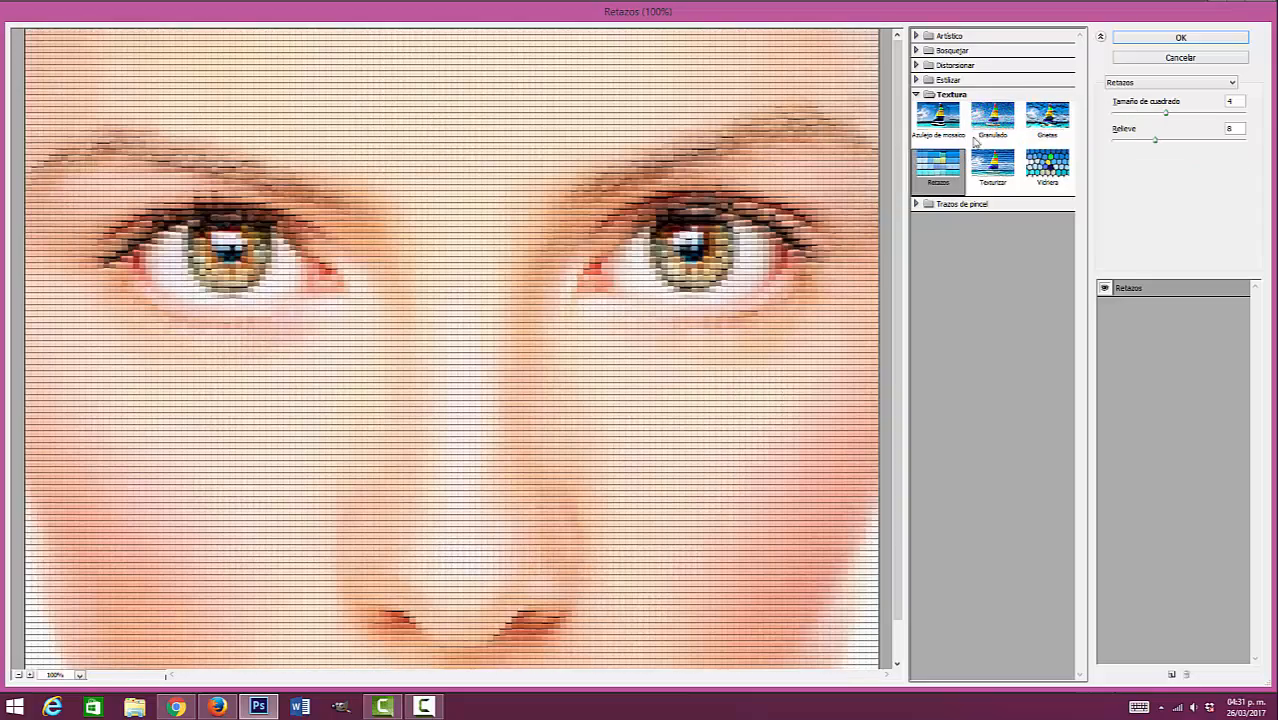
click(1028, 114)
Step: Apply the Vidriera texture filter to the photo with a cell size of 4 and a border width of 2
click(1045, 166)
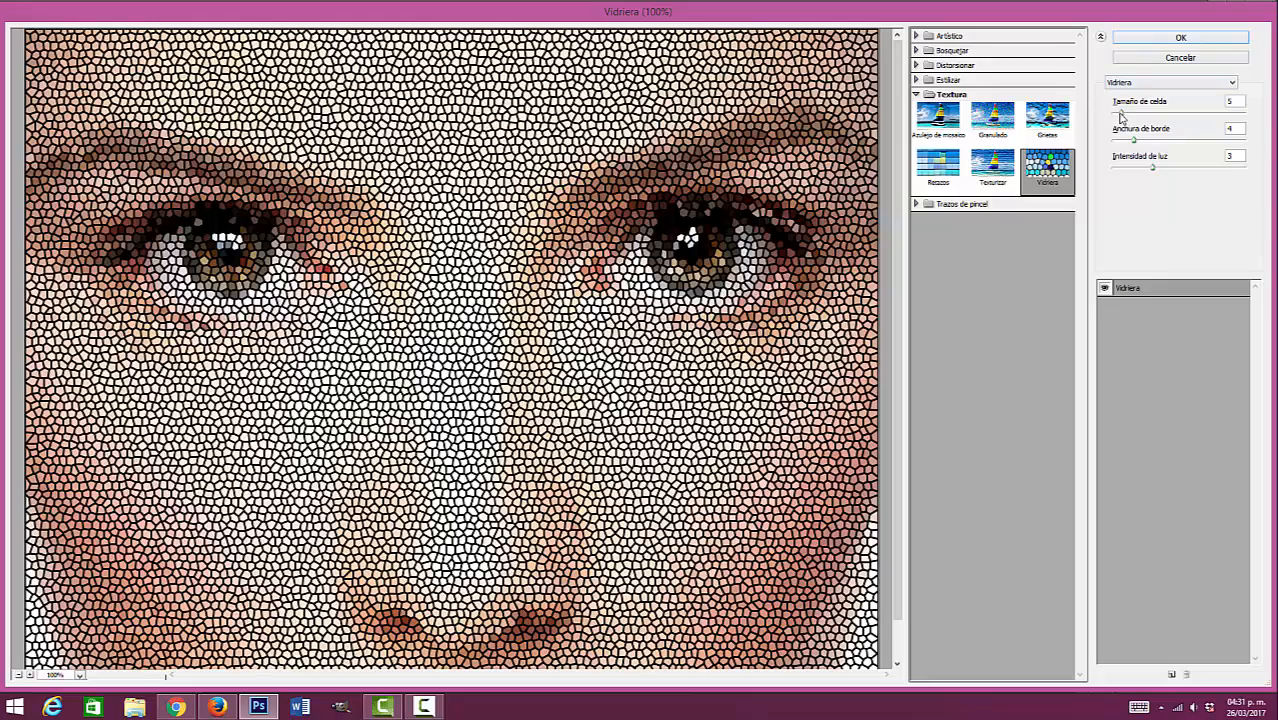
mouse_move(1120, 114)
mouse_down()
mouse_move(1142, 116)
mouse_move(1120, 121)
mouse_up()
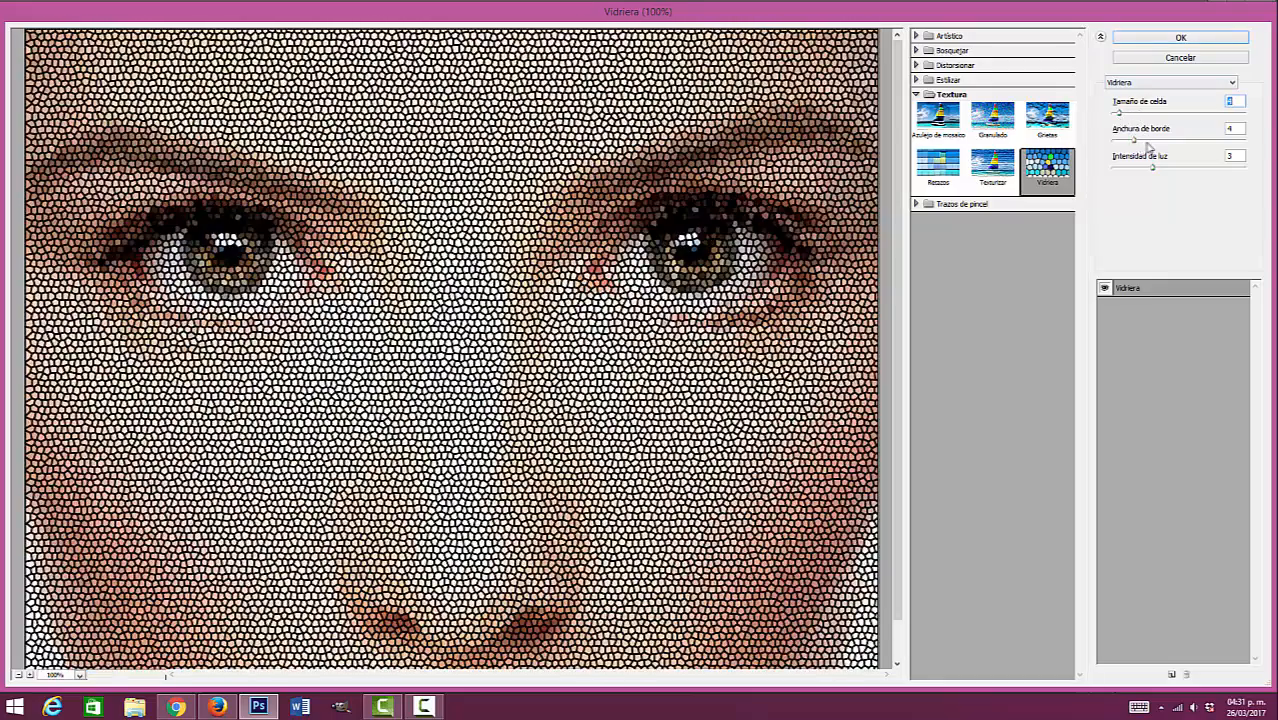
drag(1141, 142, 1122, 142)
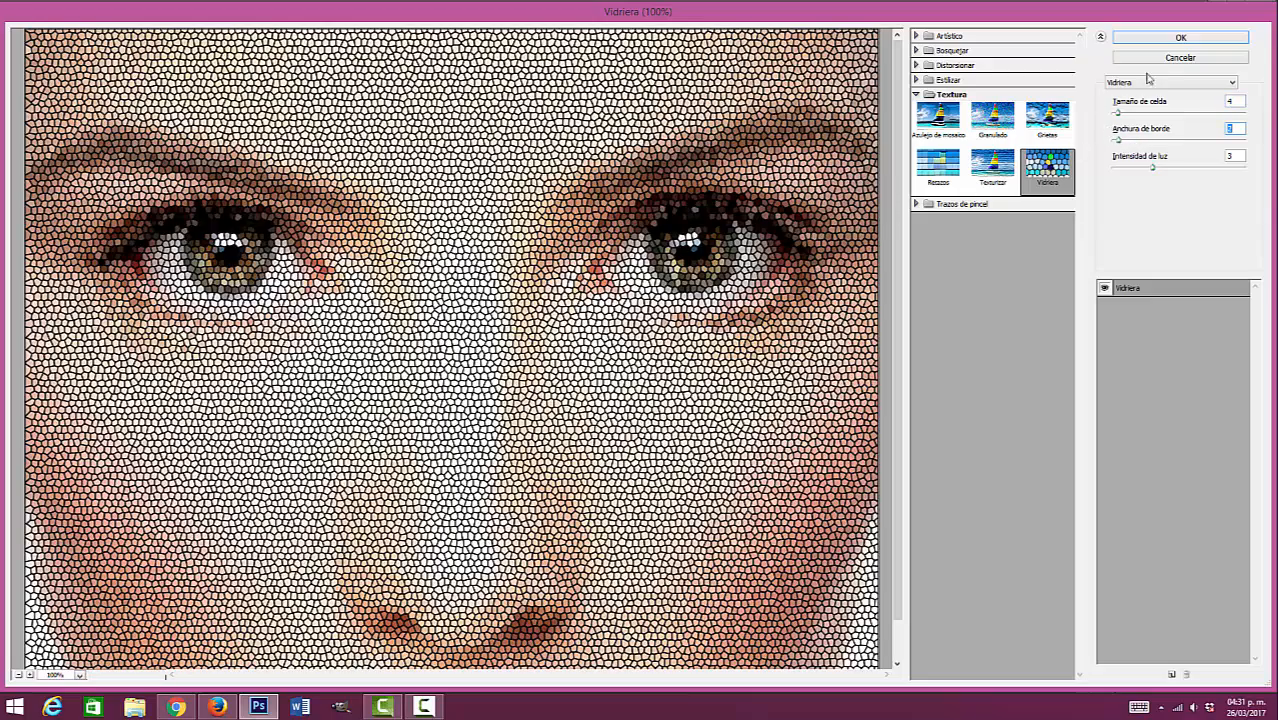
click(1204, 39)
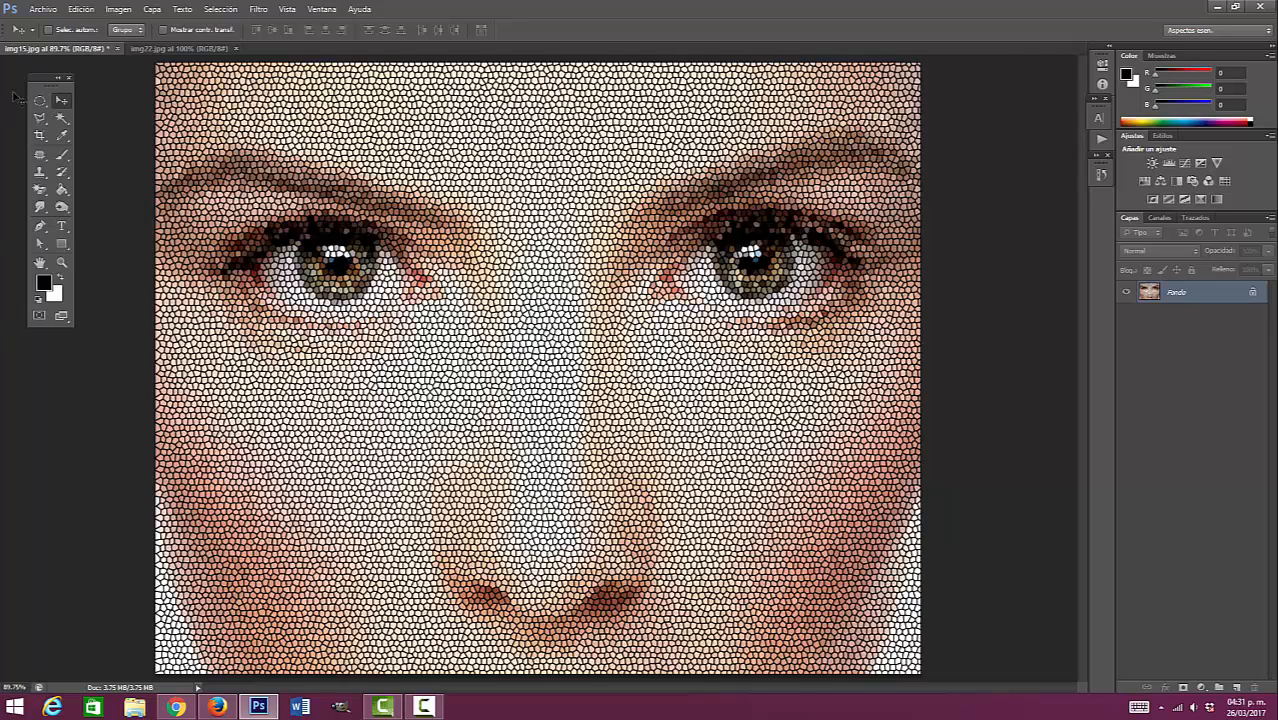
Step: Start a new document with a width and height of 20 centimetres each
click(43, 9)
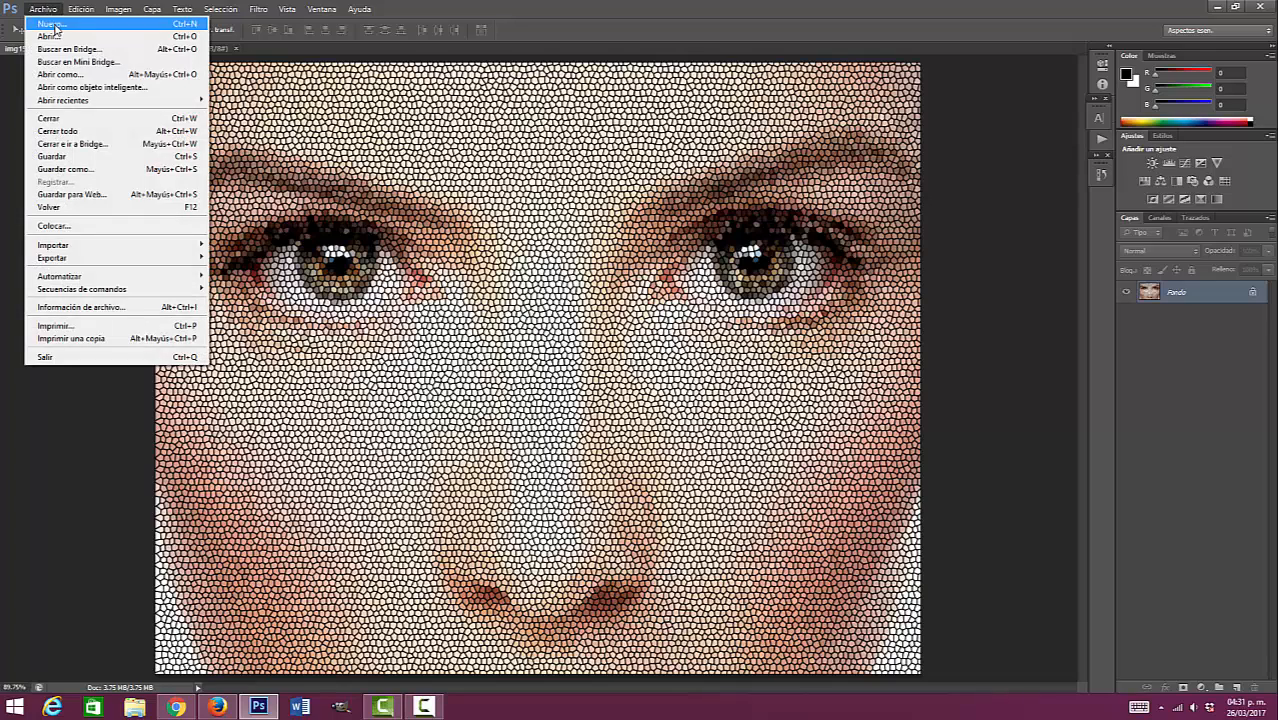
click(55, 25)
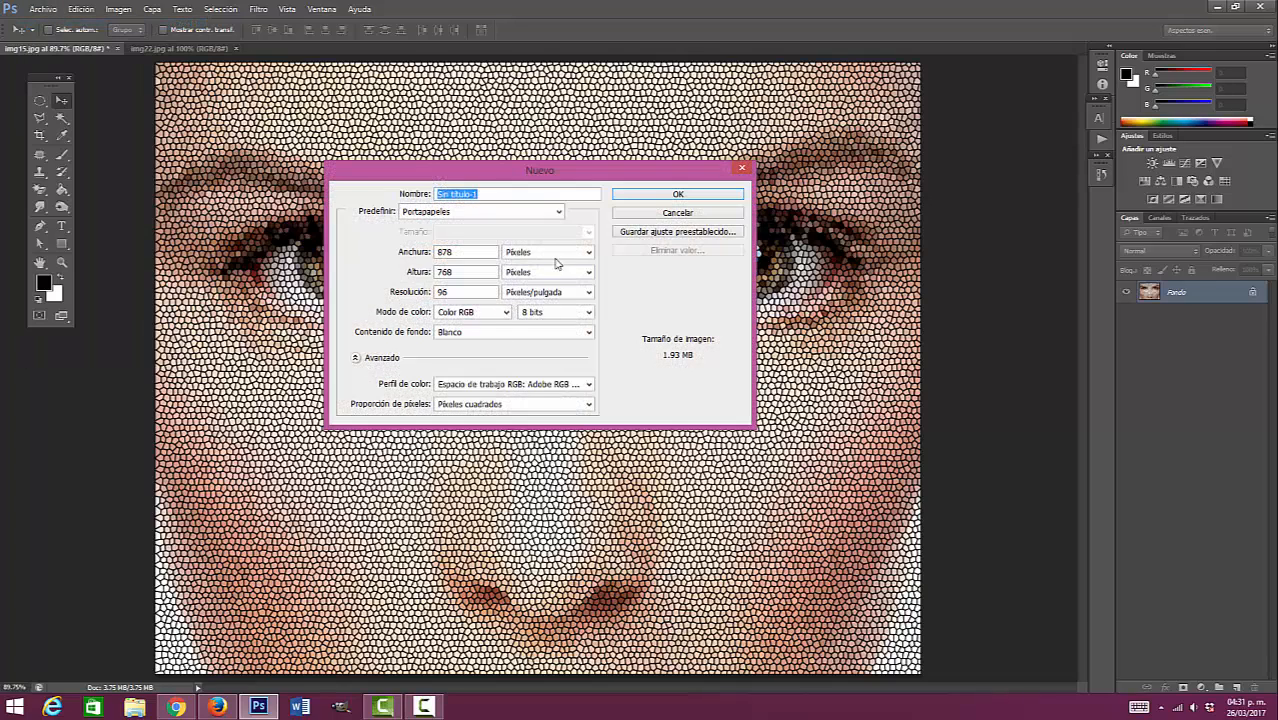
click(557, 257)
click(543, 290)
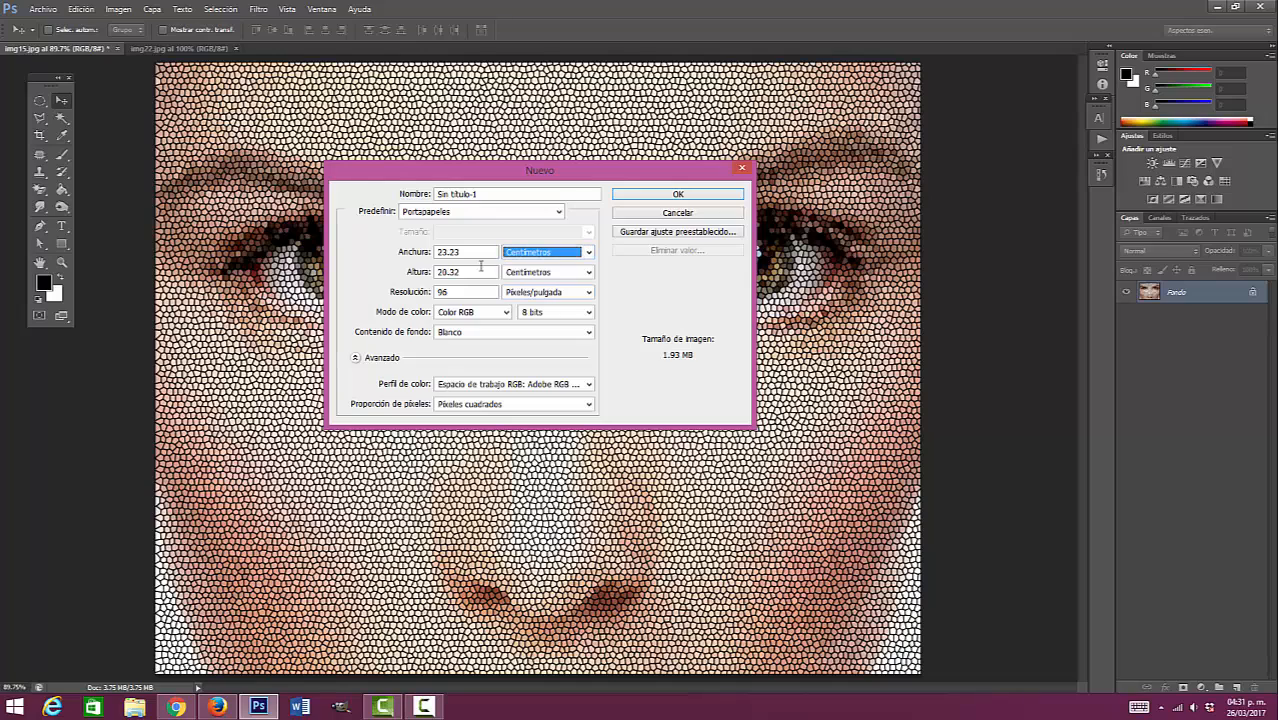
double_click(478, 252)
text(20)
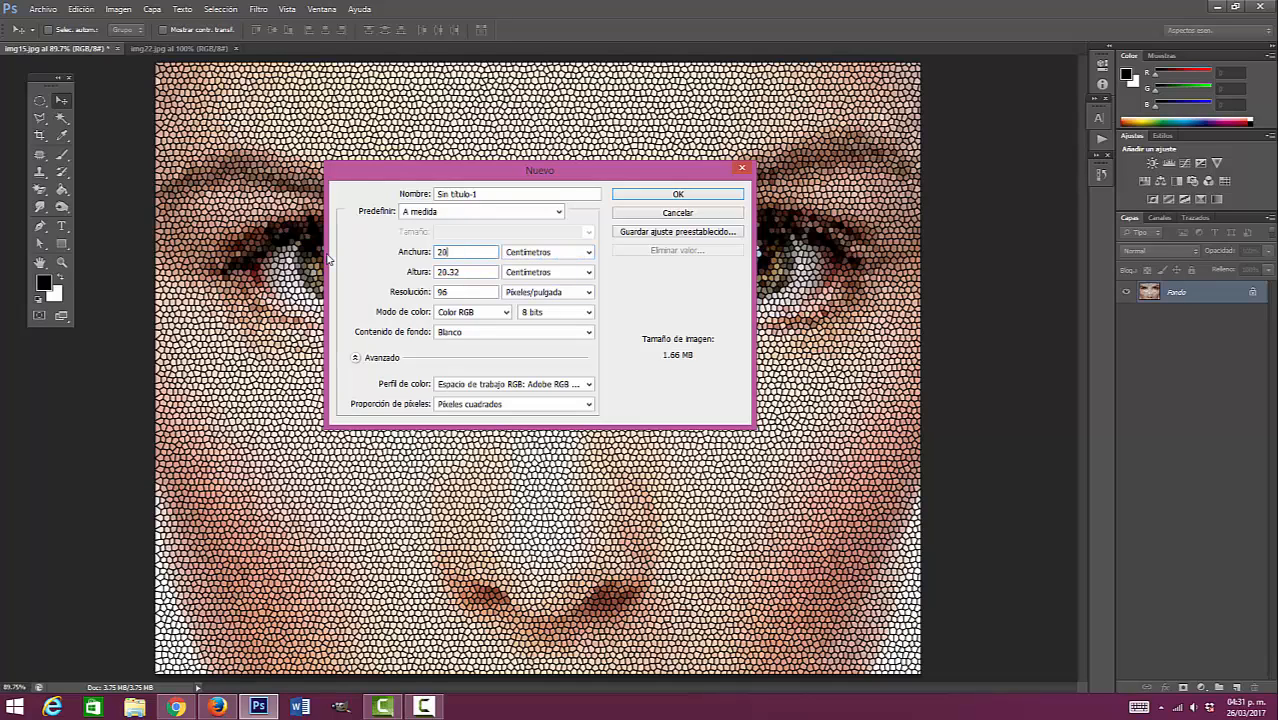
double_click(466, 268)
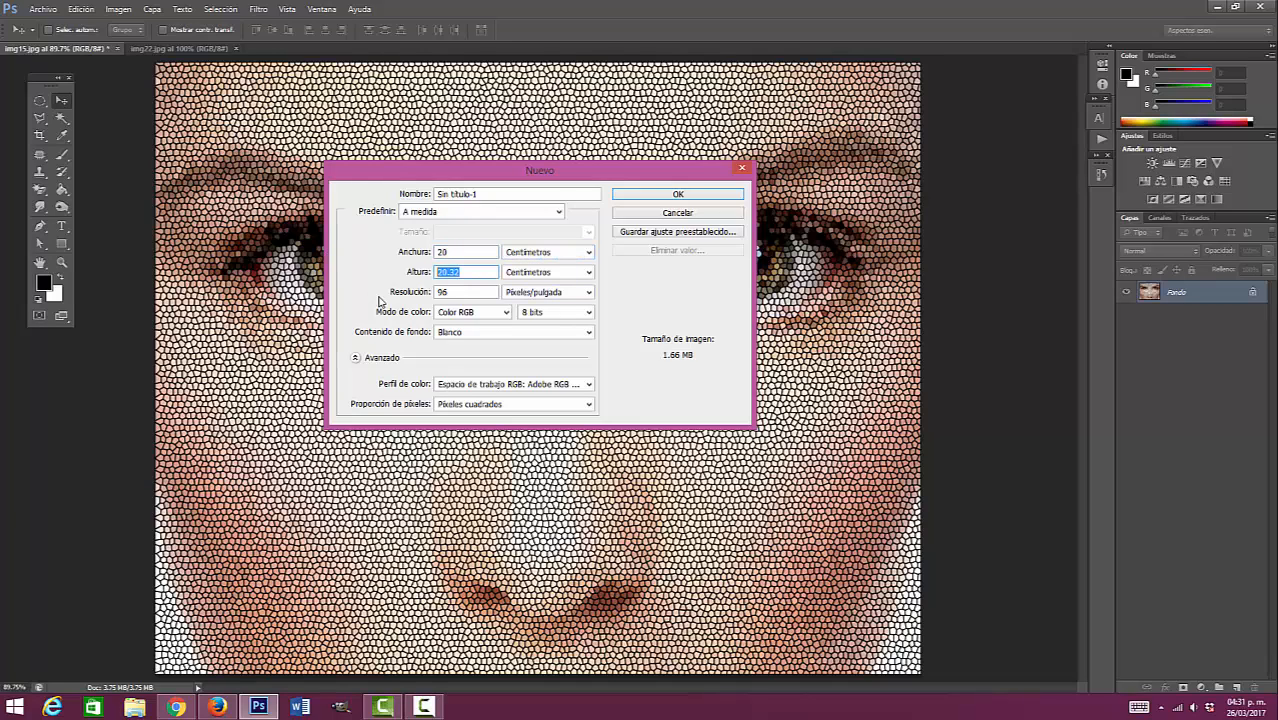
text(20)
Step: Set the new document's resolution to 150 pixels per inch and create it
double_click(457, 292)
text(150)
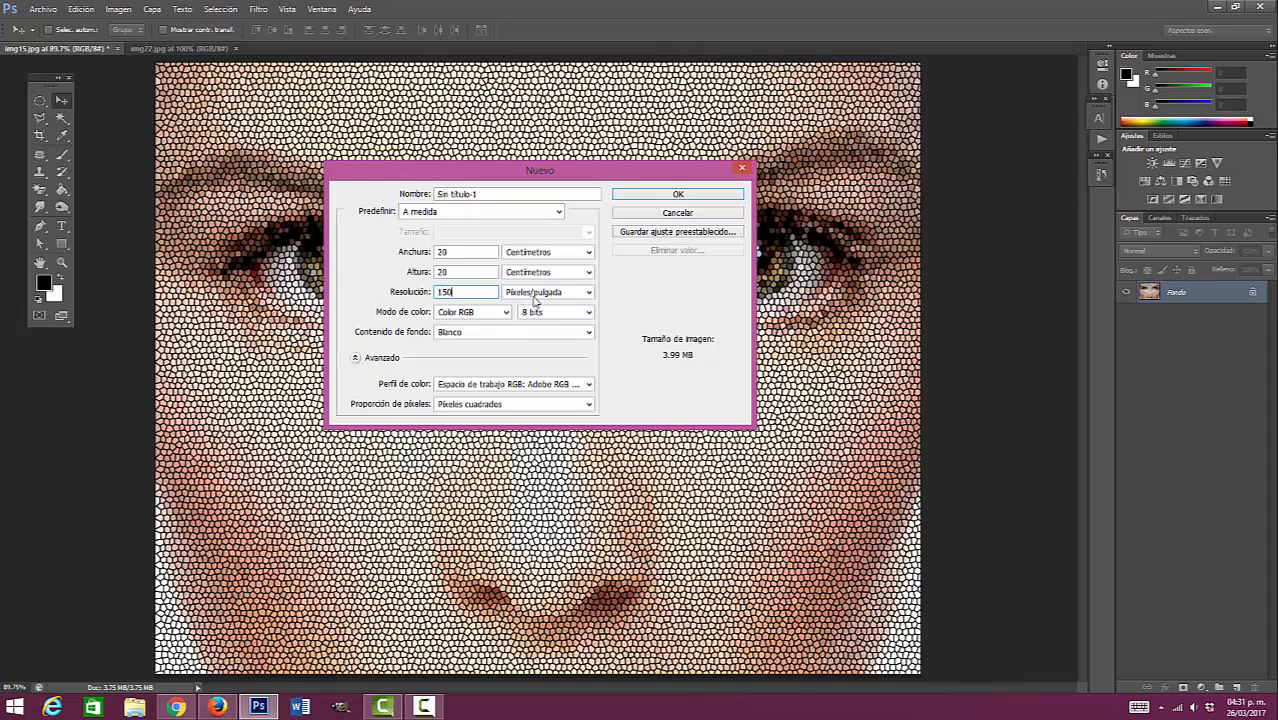
click(535, 295)
click(537, 306)
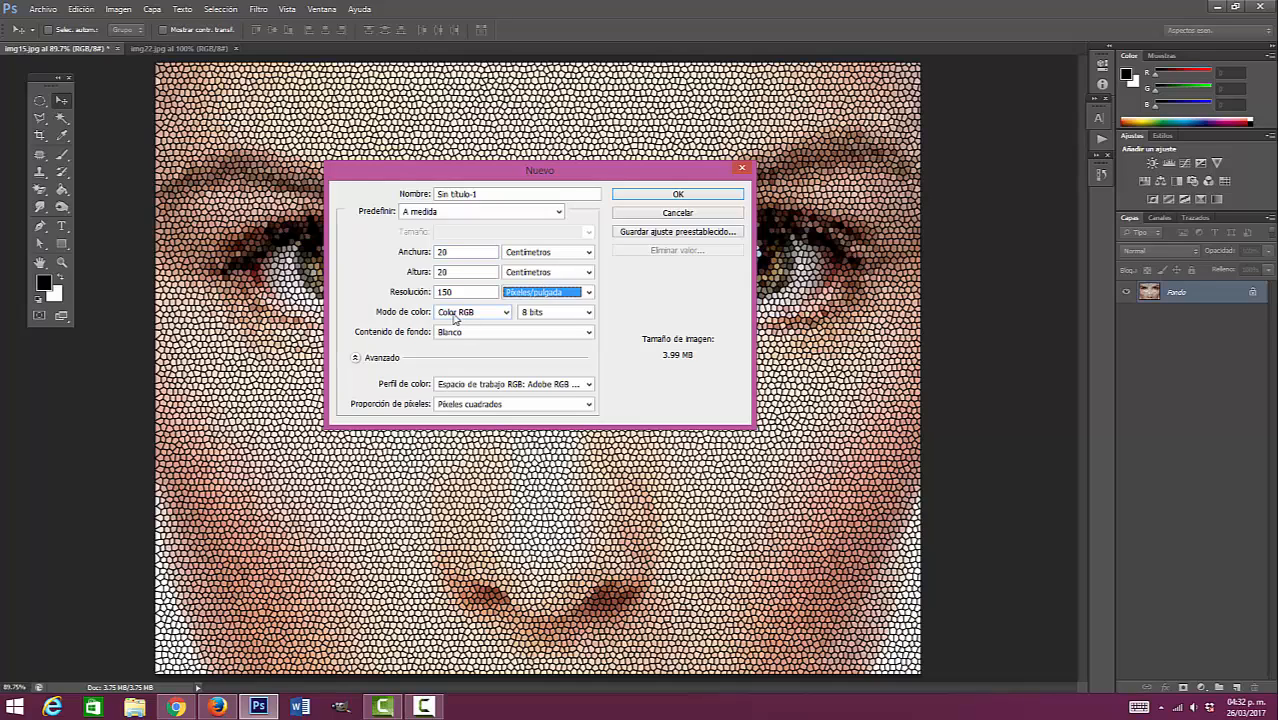
click(719, 195)
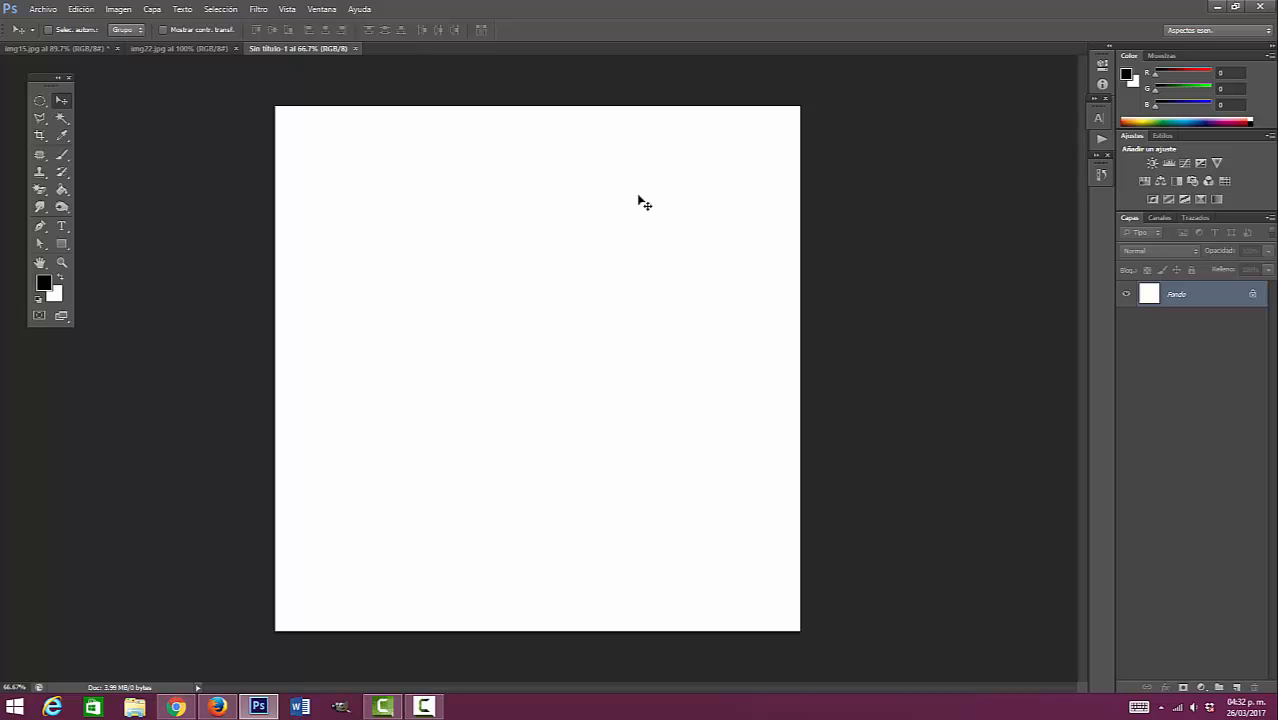
Step: Copy the starfield image from img22.jpg into the new document and align it with the canvas's upper-left corner
click(198, 47)
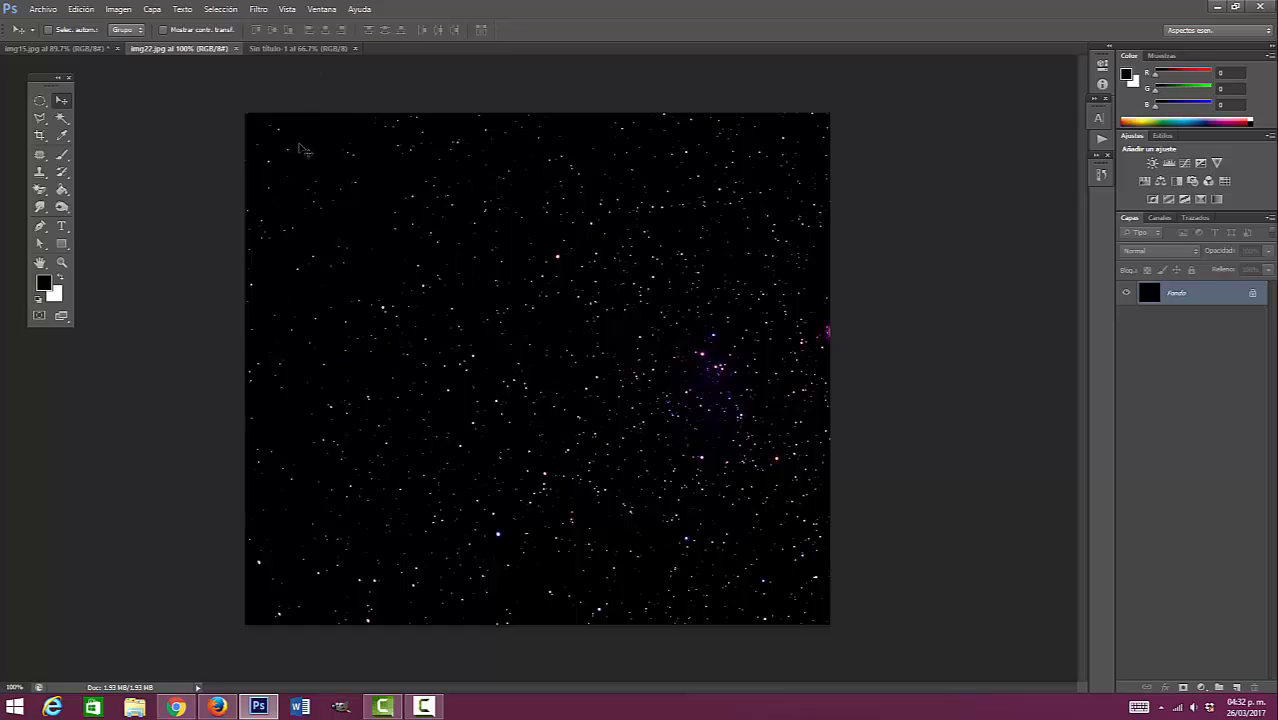
drag(300, 147, 416, 290)
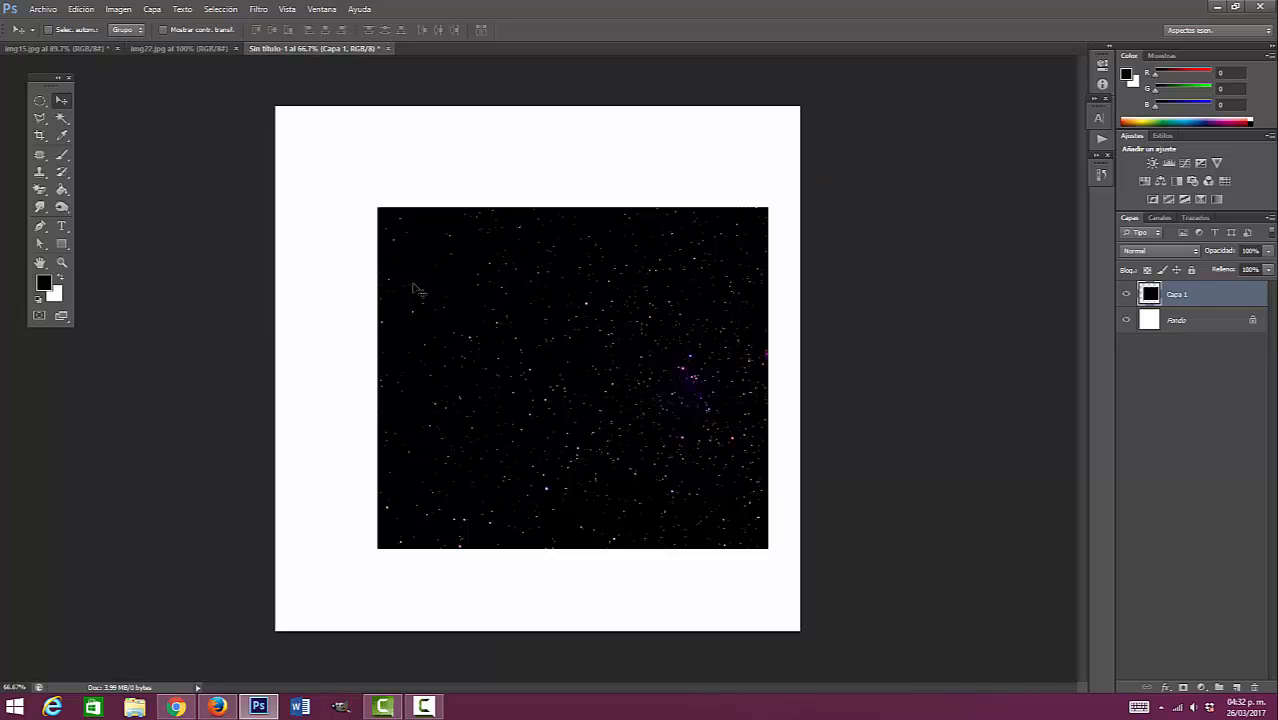
drag(680, 372, 644, 330)
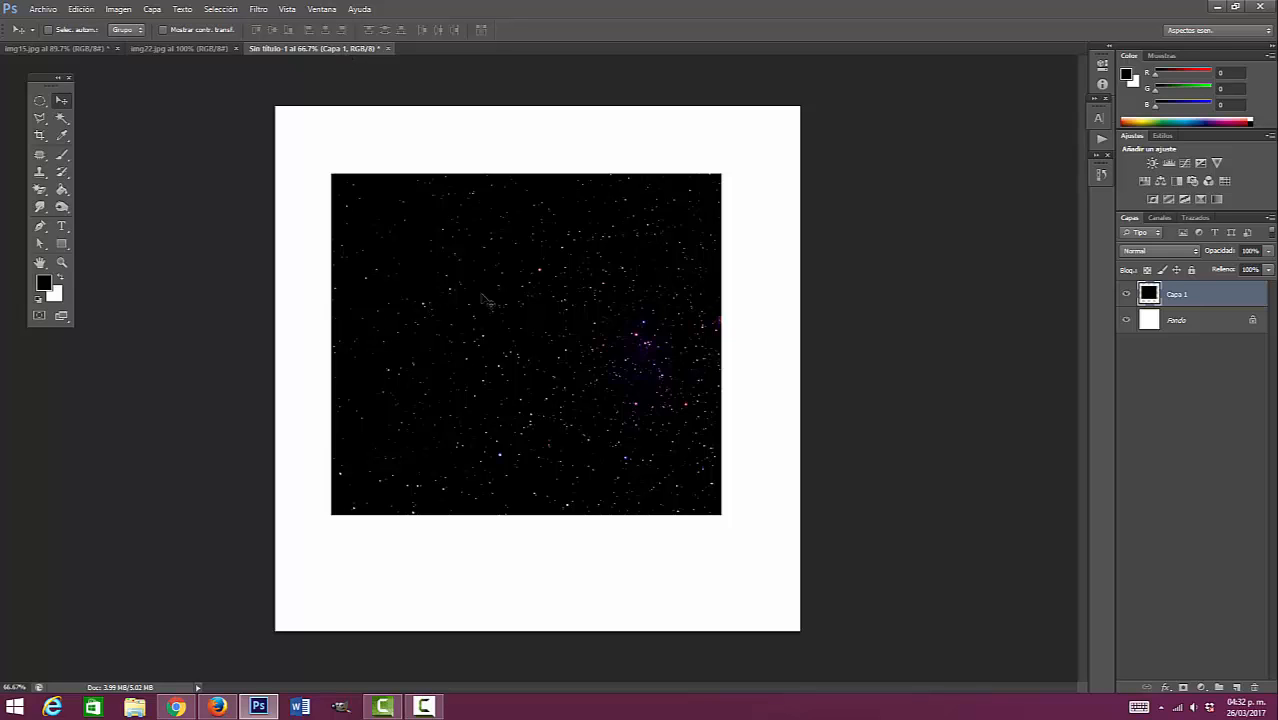
mouse_move(465, 257)
mouse_down()
mouse_move(484, 267)
mouse_move(458, 277)
mouse_move(469, 236)
mouse_move(455, 236)
mouse_up()
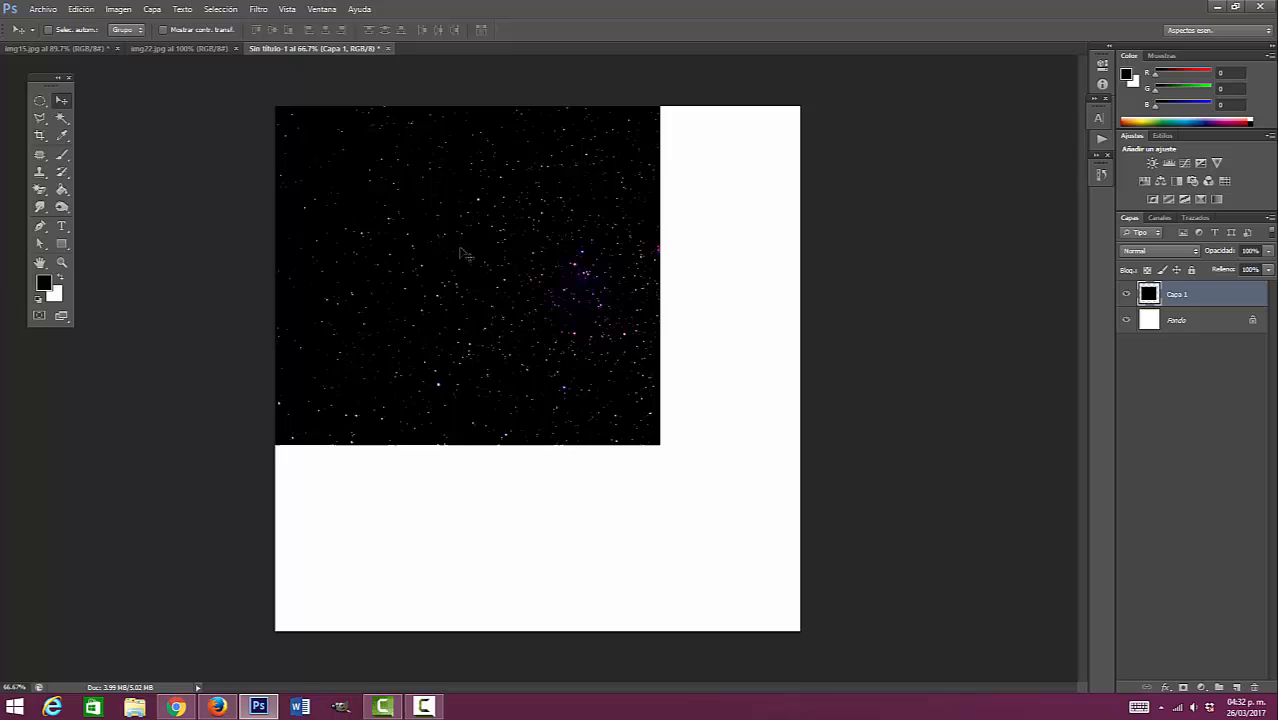
Step: Scale the starfield layer to about 156% so that it covers the whole canvas
click(82, 9)
click(119, 256)
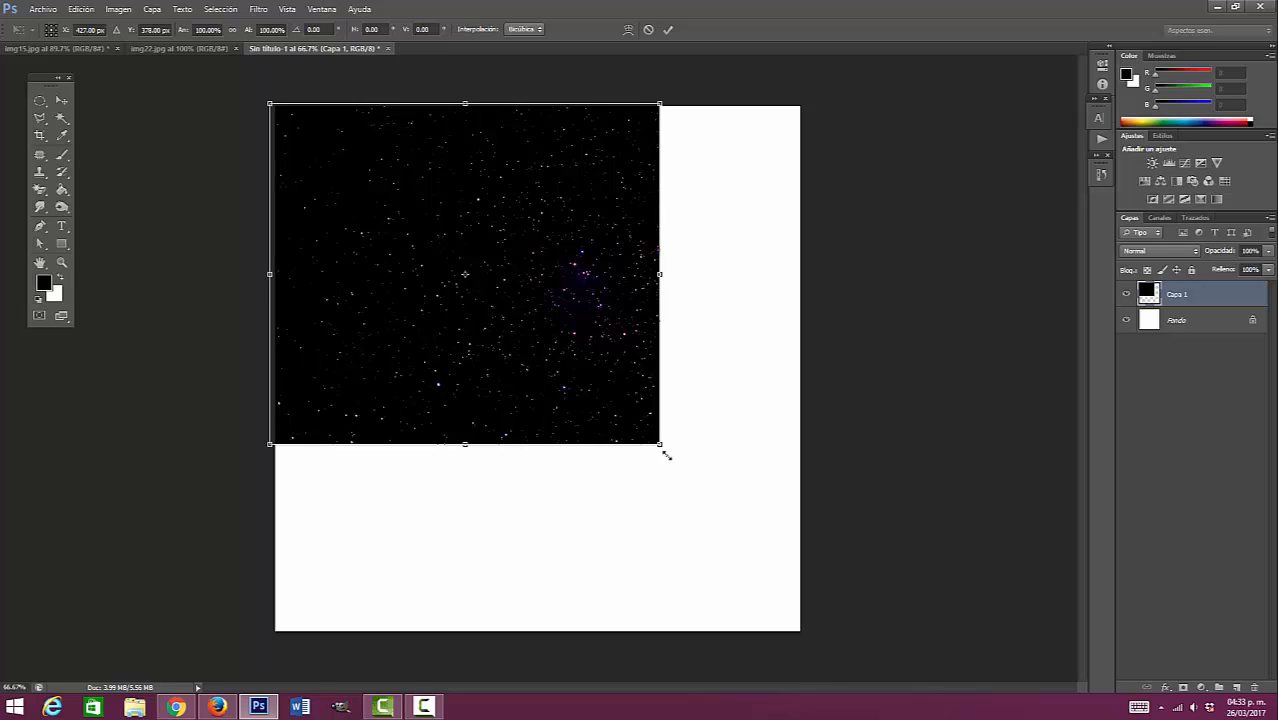
drag(666, 455, 846, 613)
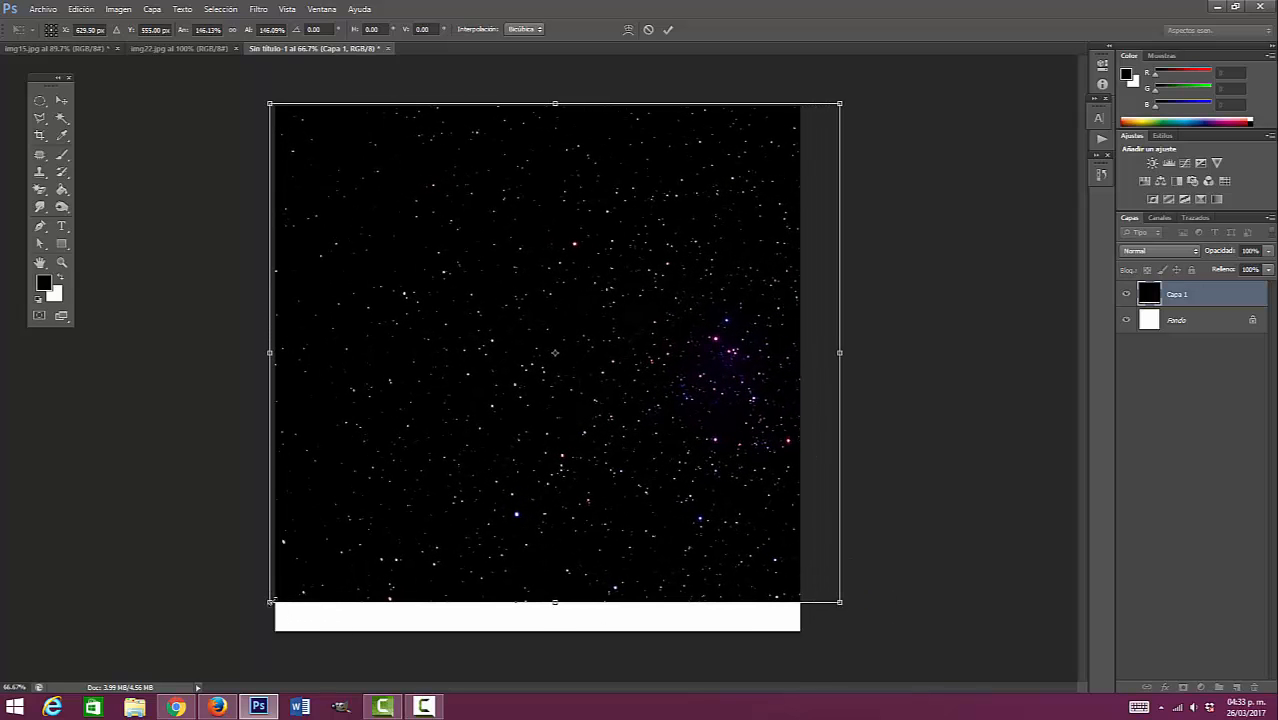
drag(270, 602, 231, 634)
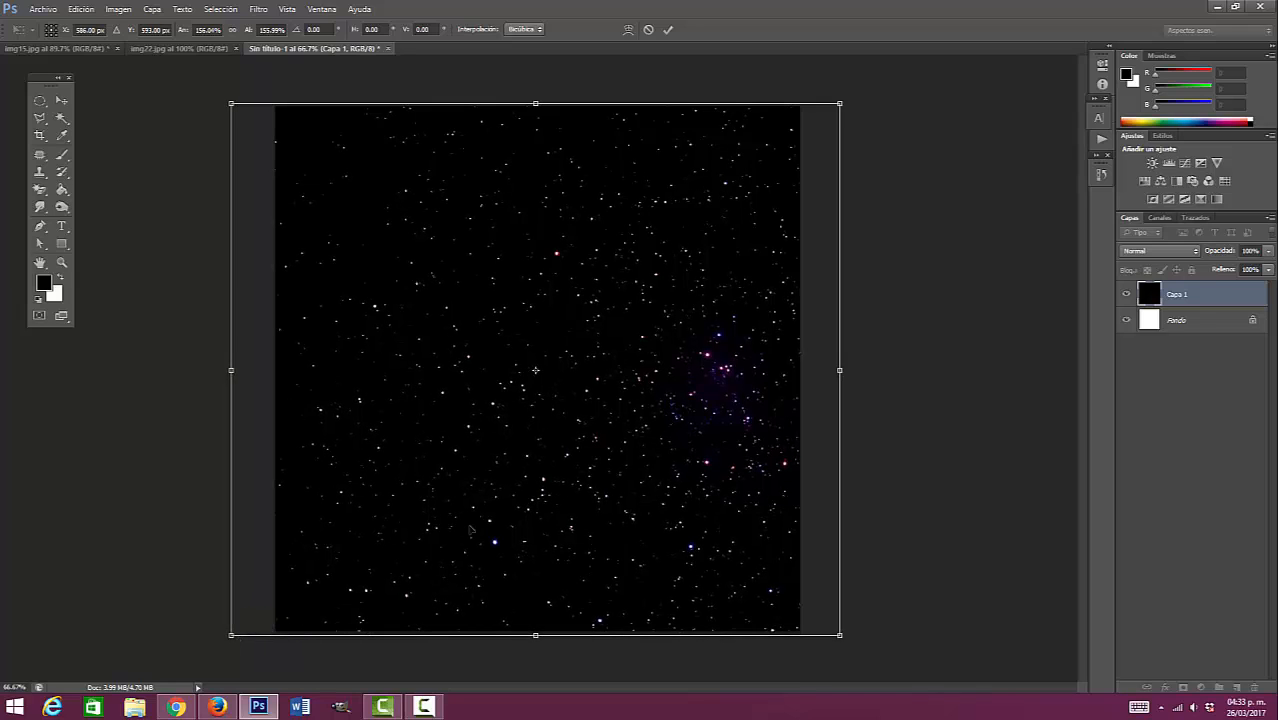
key(Return)
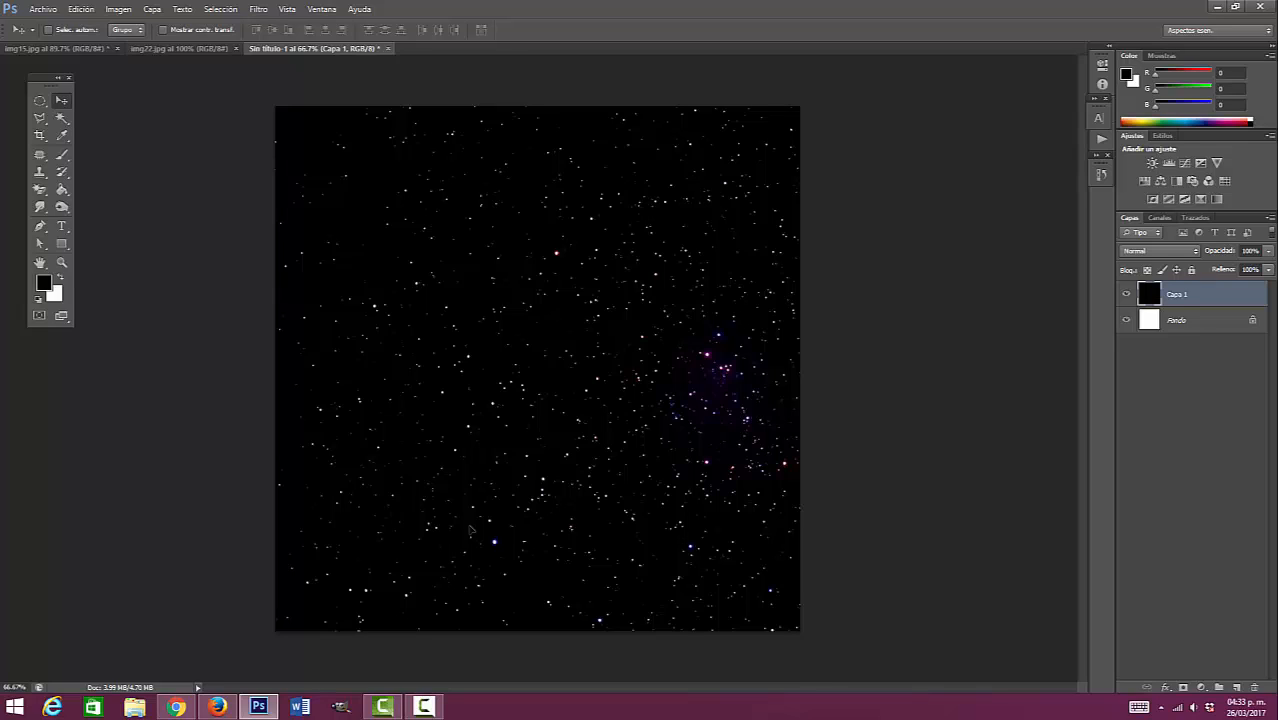
Step: Add a new layer above the starfield and fill it with black and white clouds using the Nubes filter
click(60, 278)
click(60, 278)
click(1236, 688)
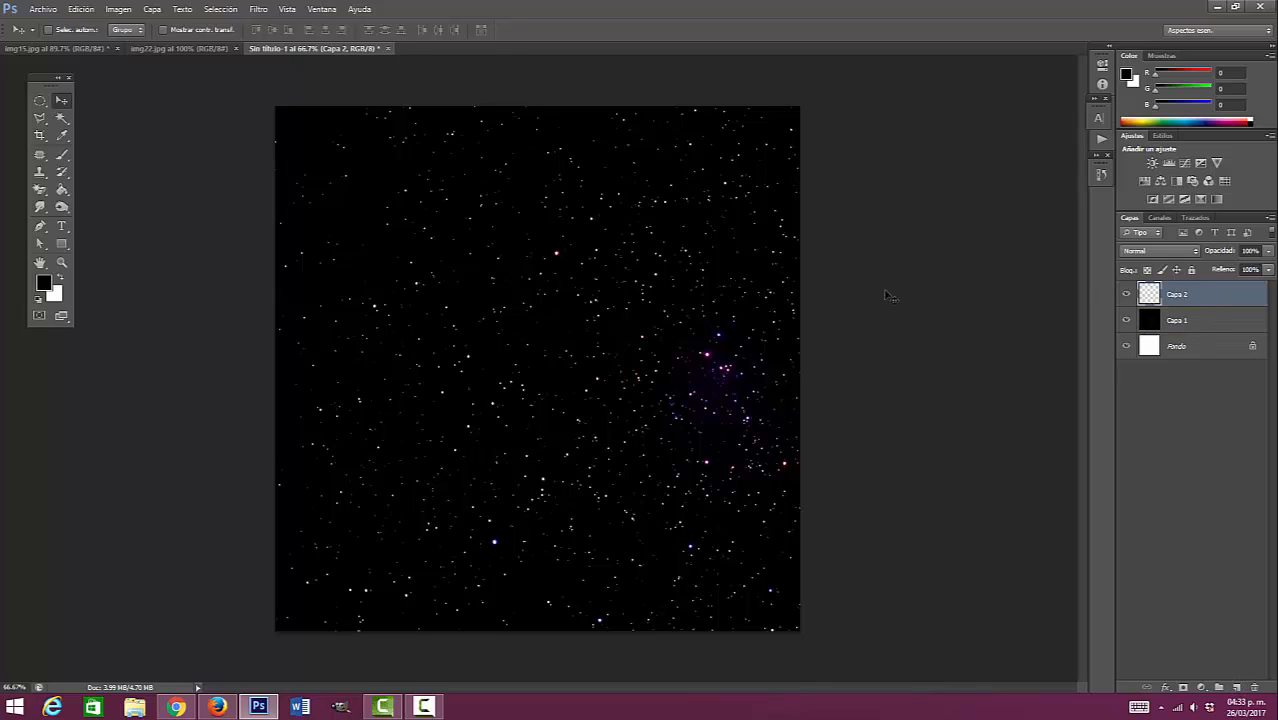
click(258, 9)
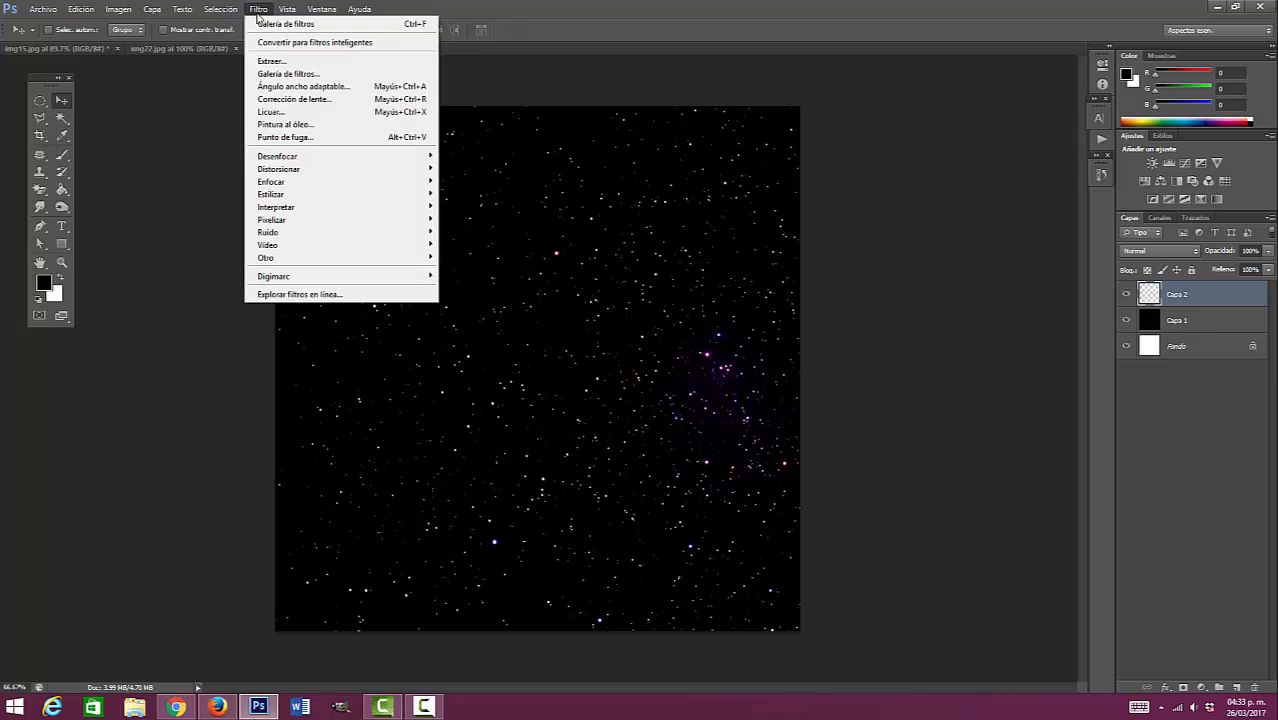
mouse_move(316, 207)
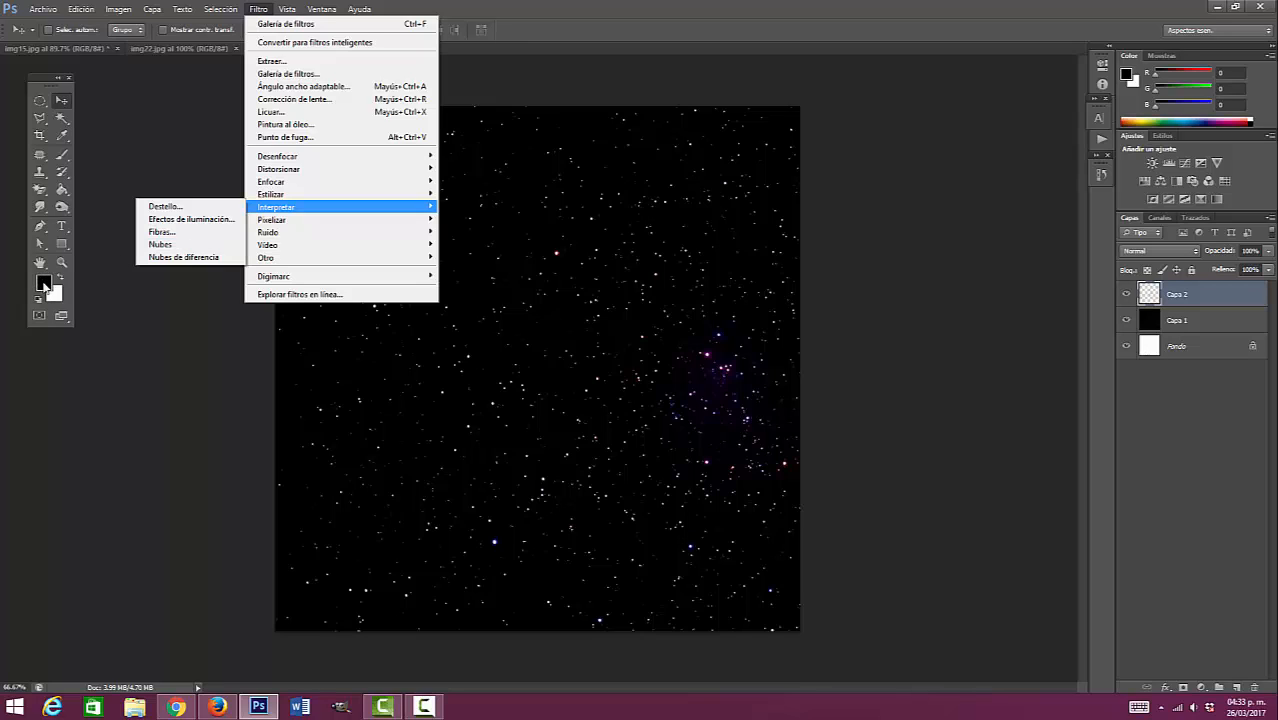
click(150, 245)
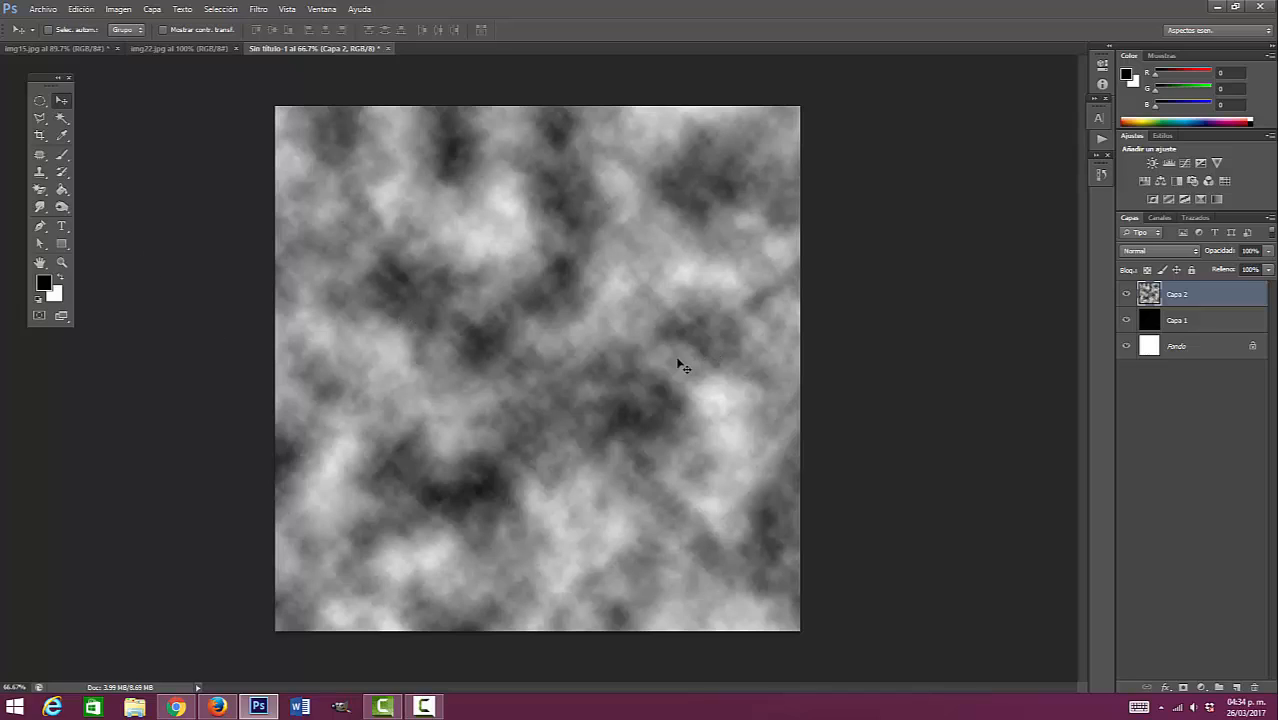
Step: Try the Nubes filter with light blue (91deee) as the foreground colour, and revert both the clouds and the default colours
click(43, 283)
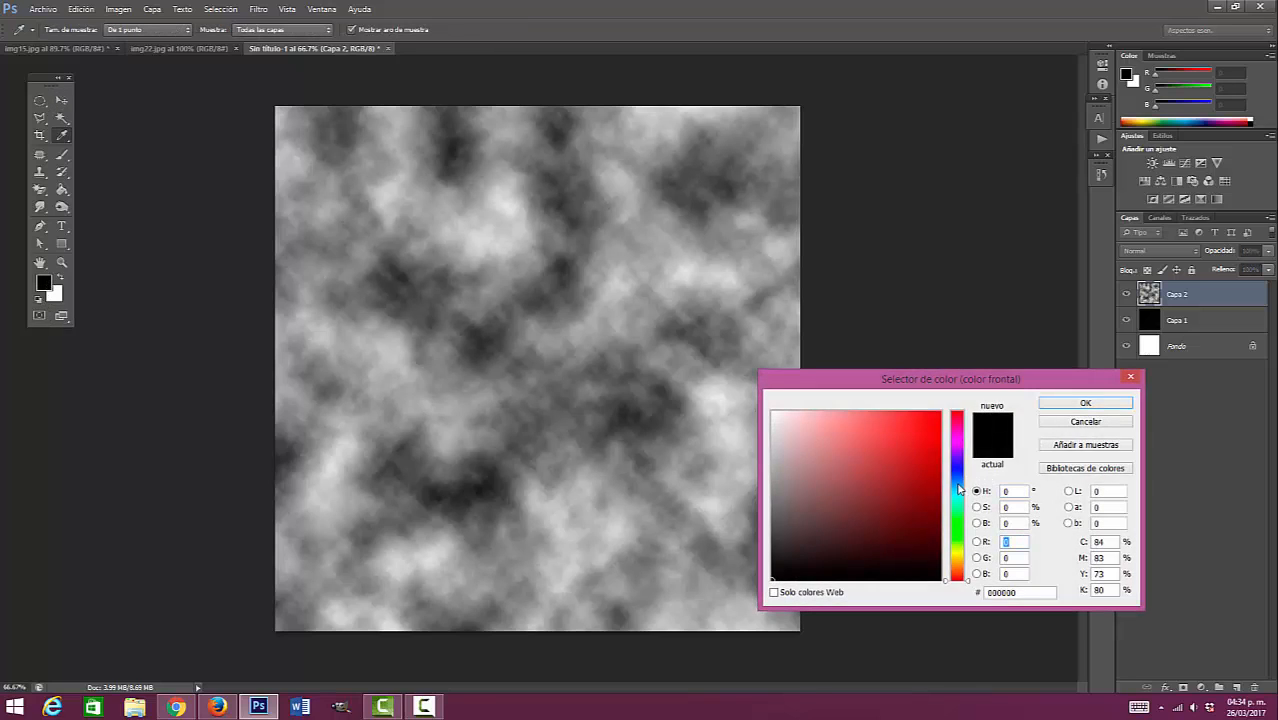
click(959, 489)
drag(876, 429, 838, 422)
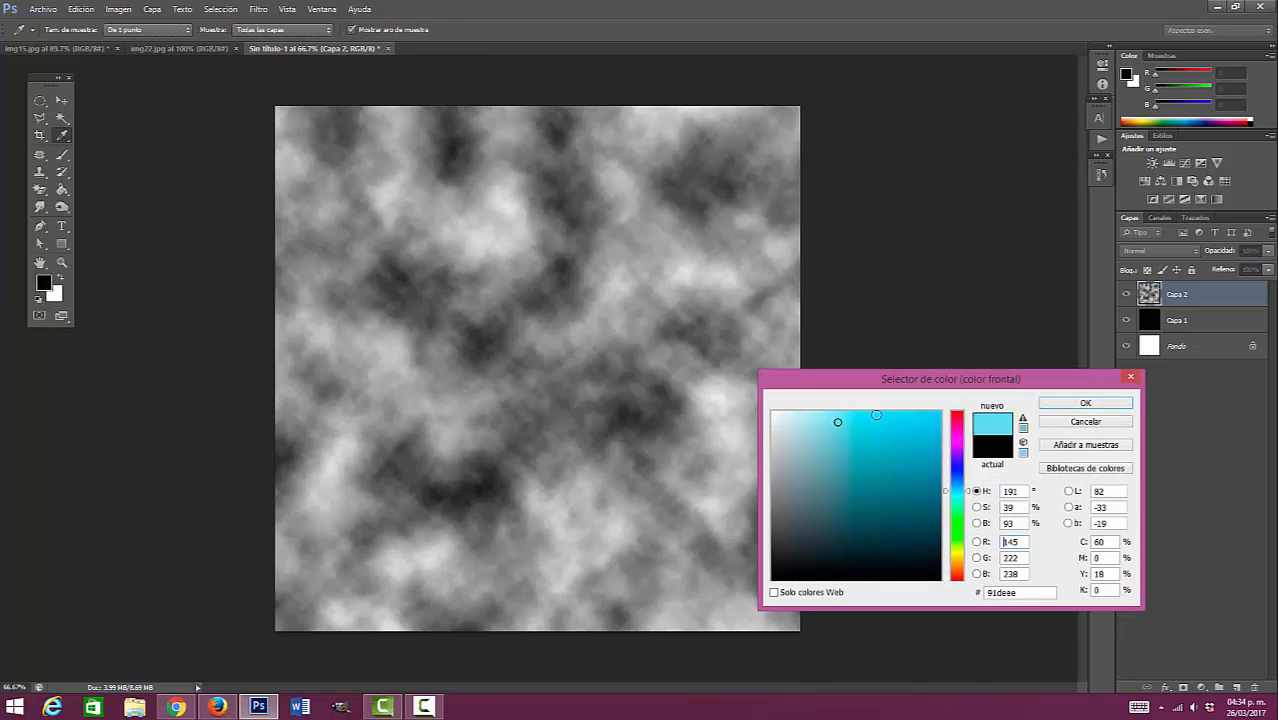
click(1048, 406)
click(258, 10)
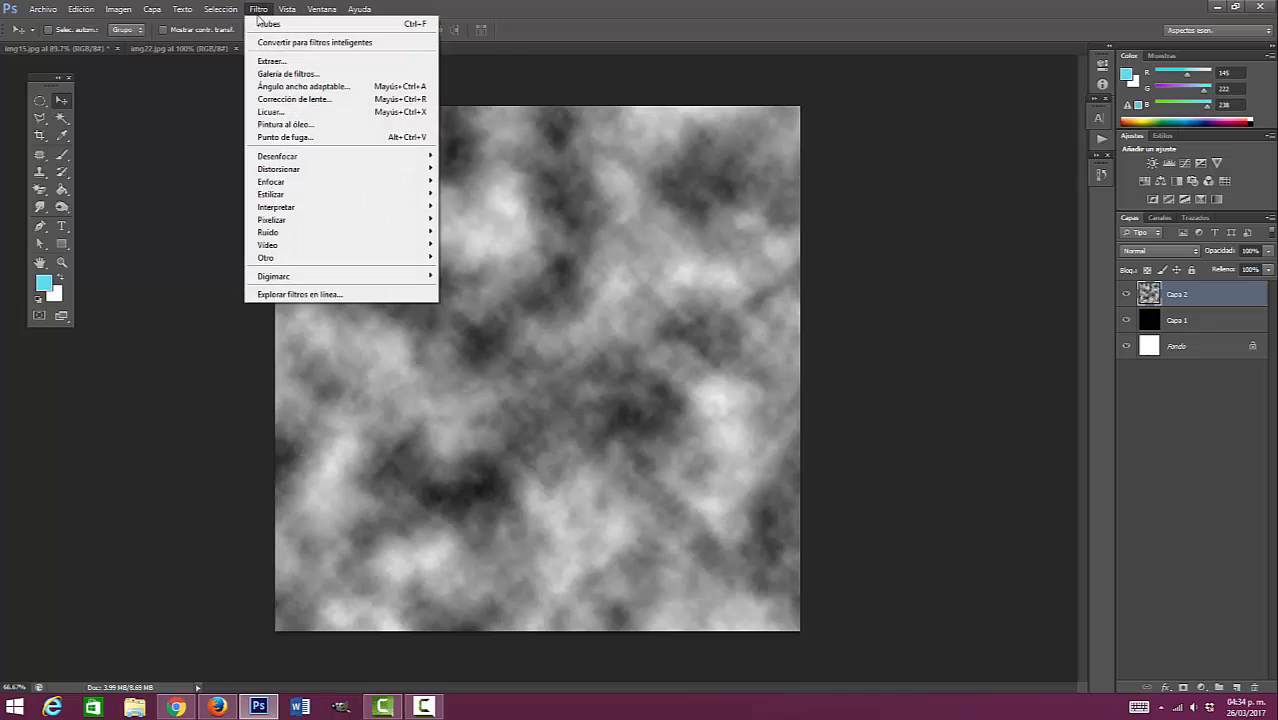
click(263, 23)
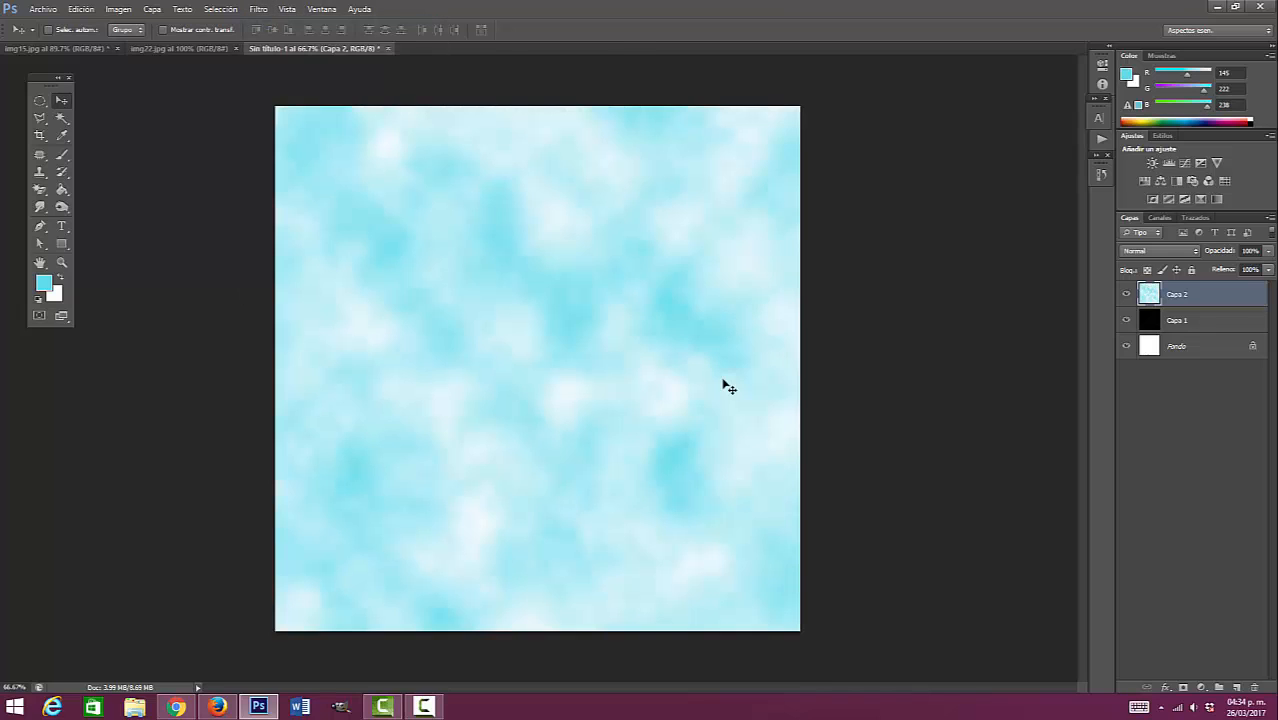
key(ctrl+z)
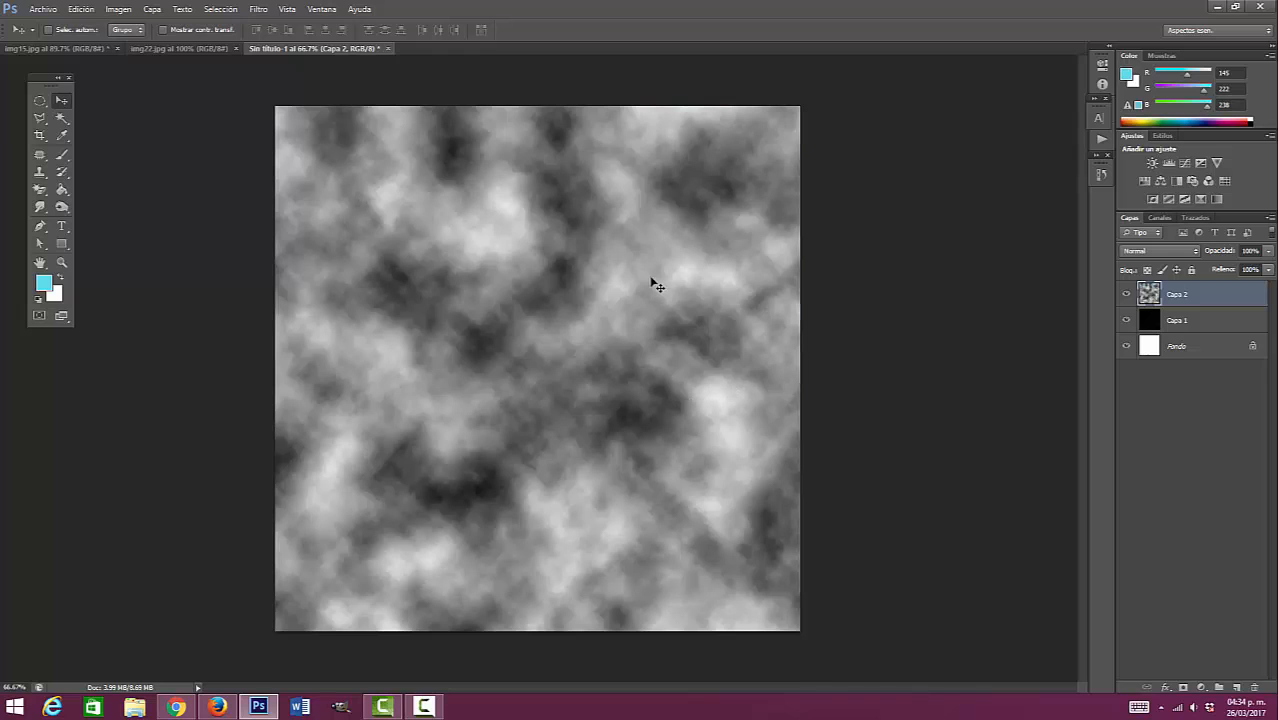
click(37, 300)
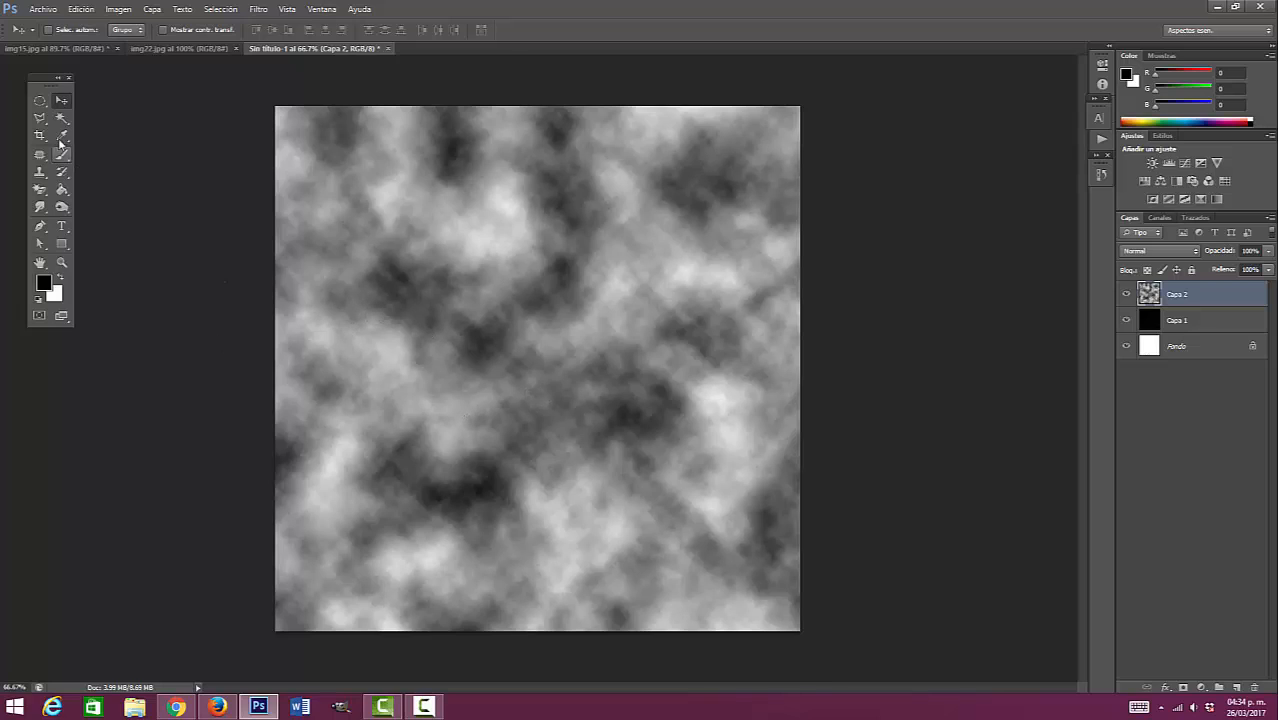
Step: Select a circular area in the middle of the clouds layer with the elliptical marquee, using a 1 px feather
click(42, 102)
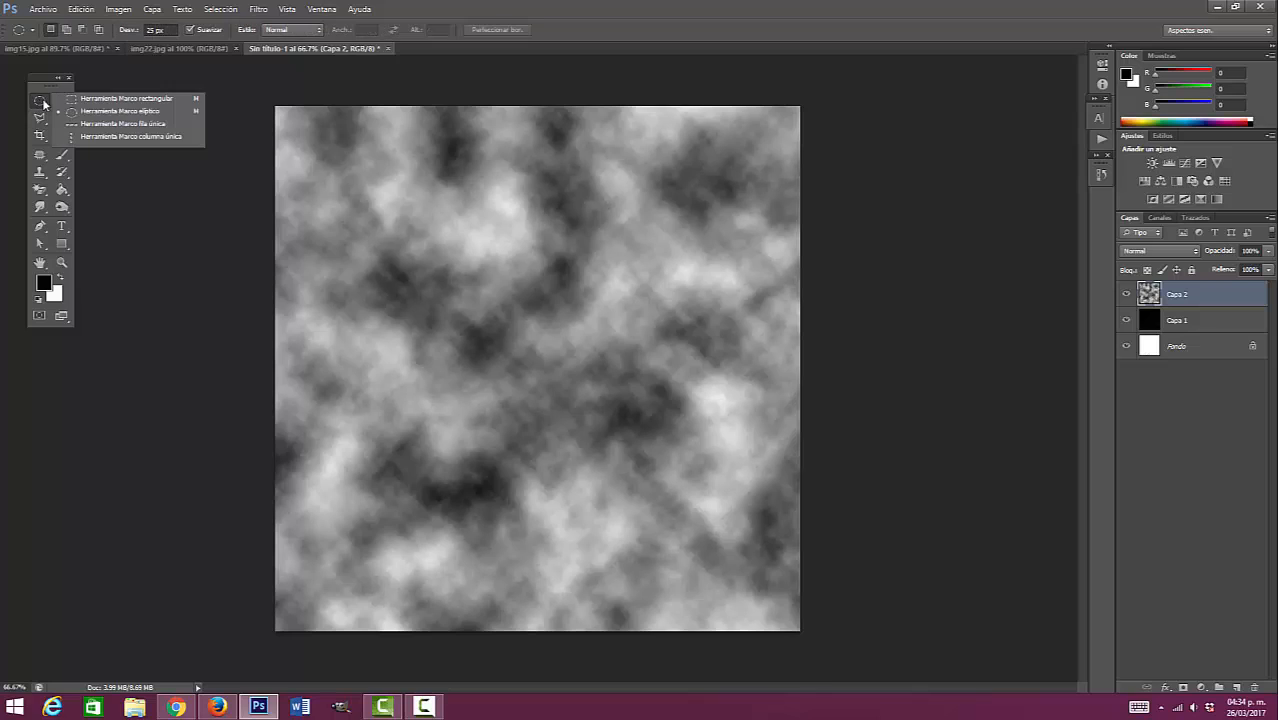
click(129, 113)
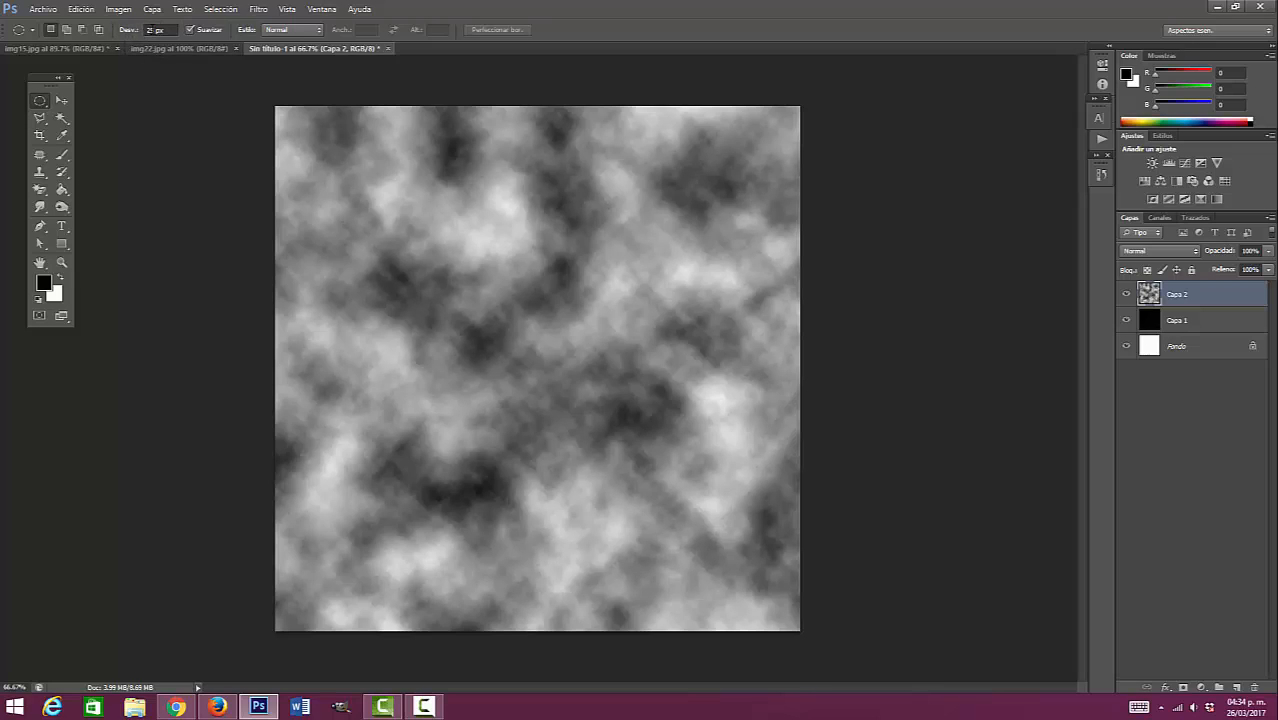
double_click(150, 30)
drag(379, 233, 720, 530)
drag(523, 469, 534, 459)
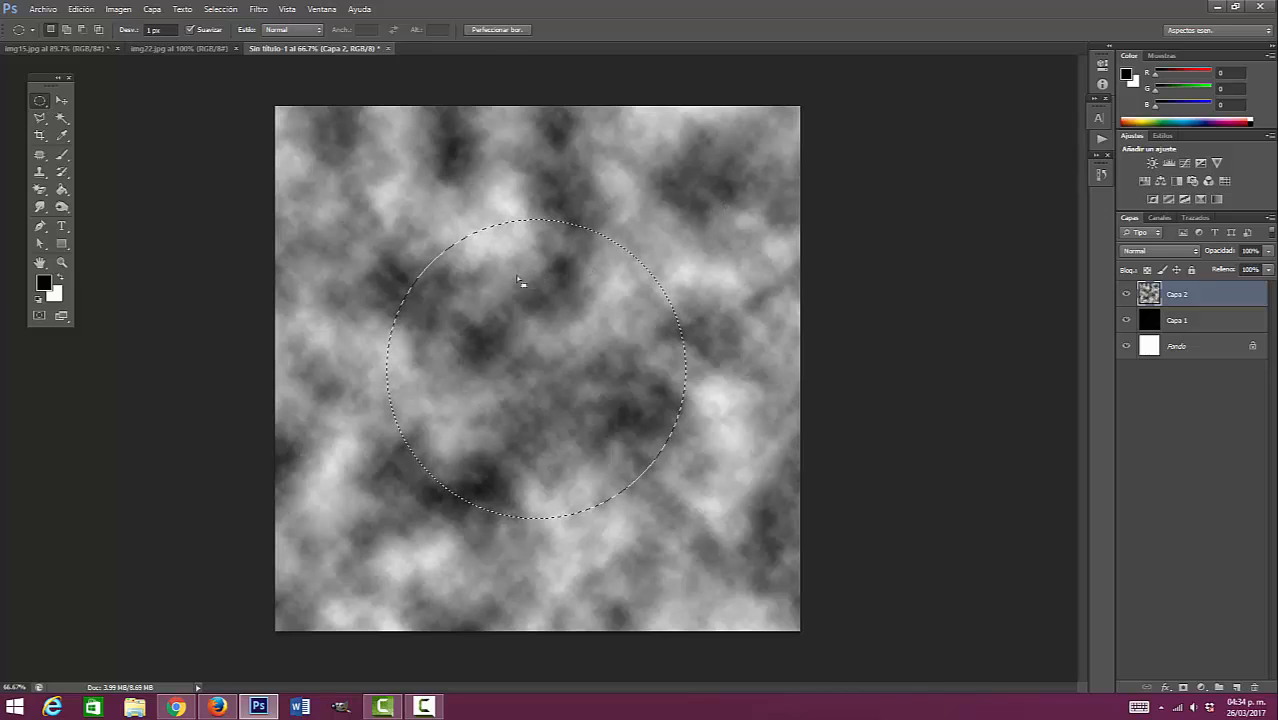
Step: Invert the circular selection, delete the clouds outside the circle on Capa 2, and deselect
click(222, 9)
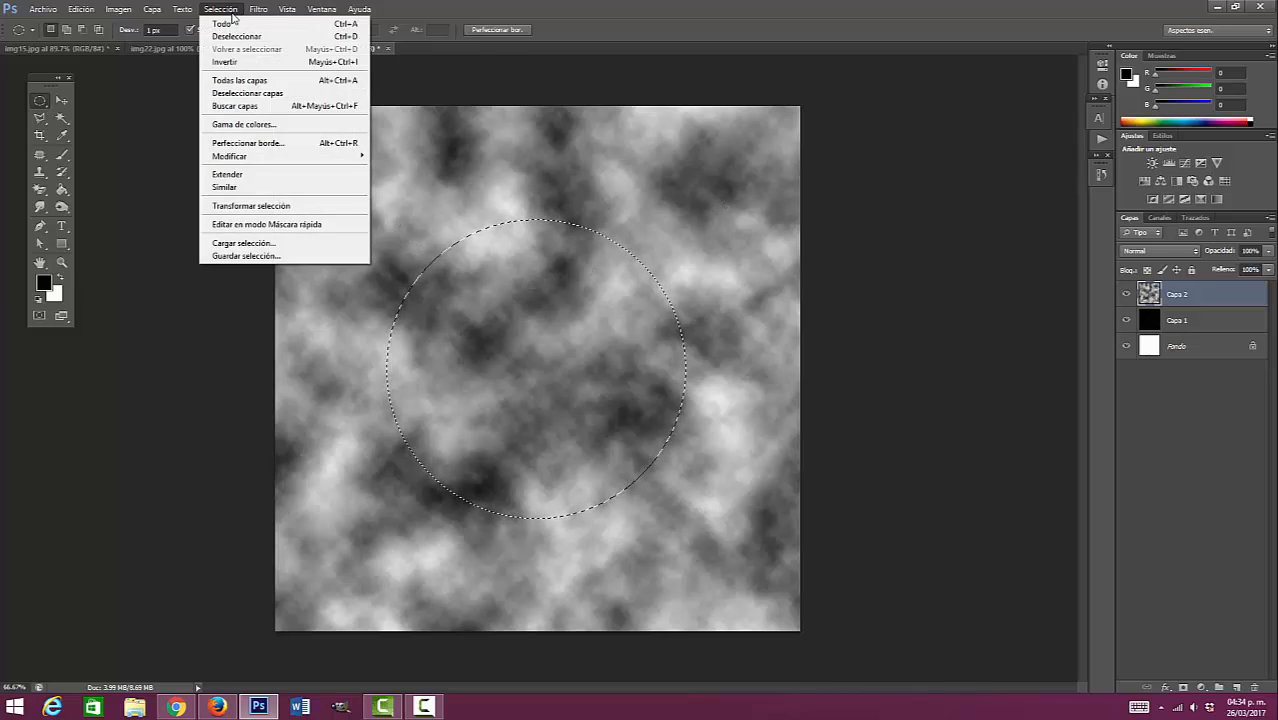
click(230, 64)
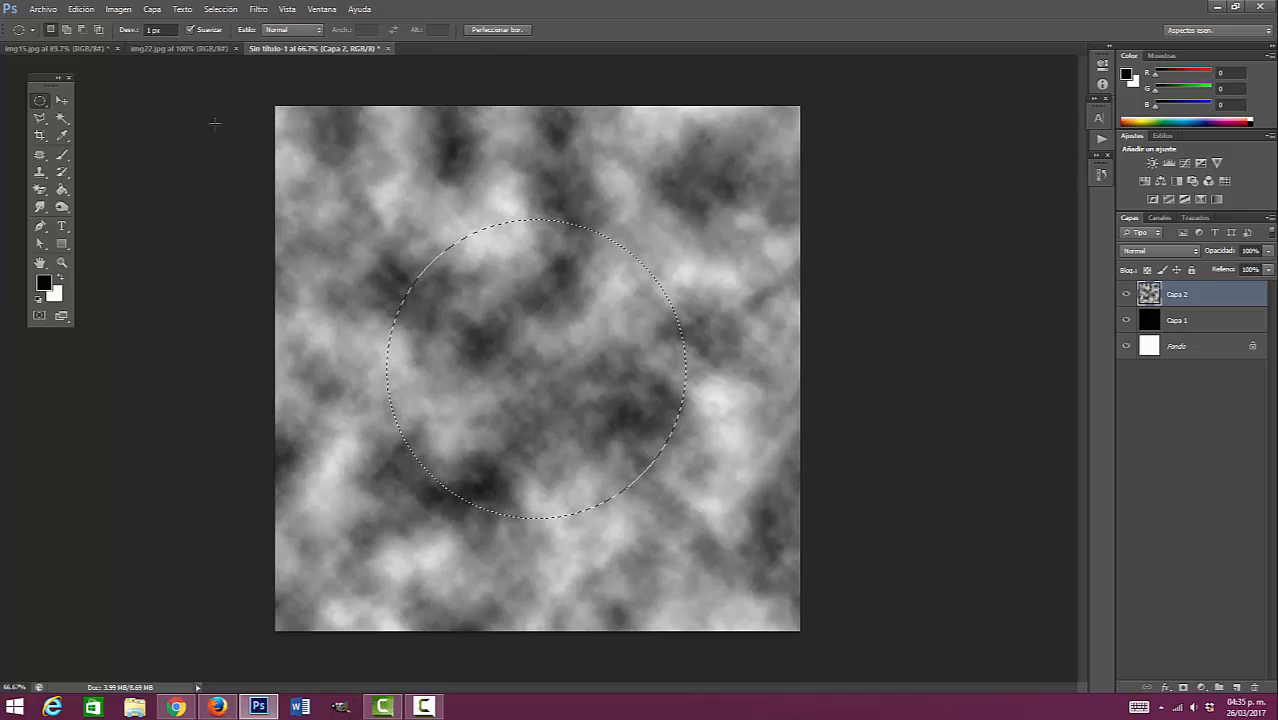
click(220, 9)
click(239, 62)
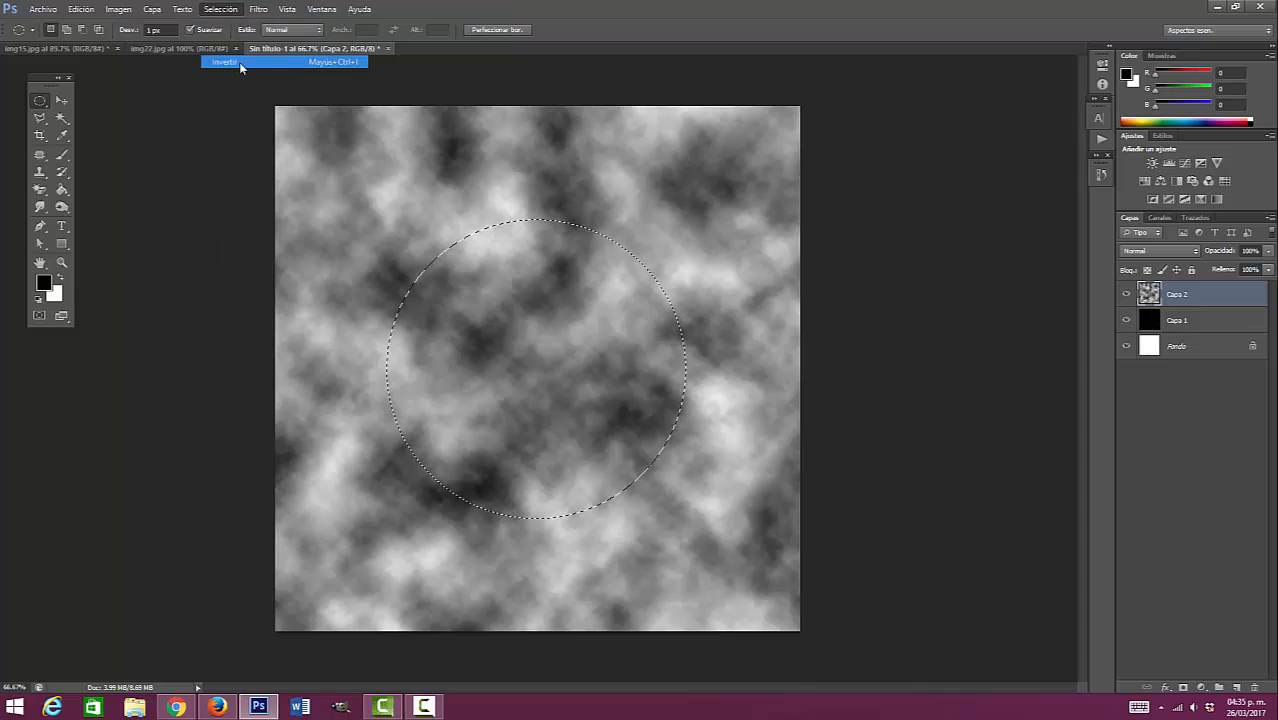
click(81, 9)
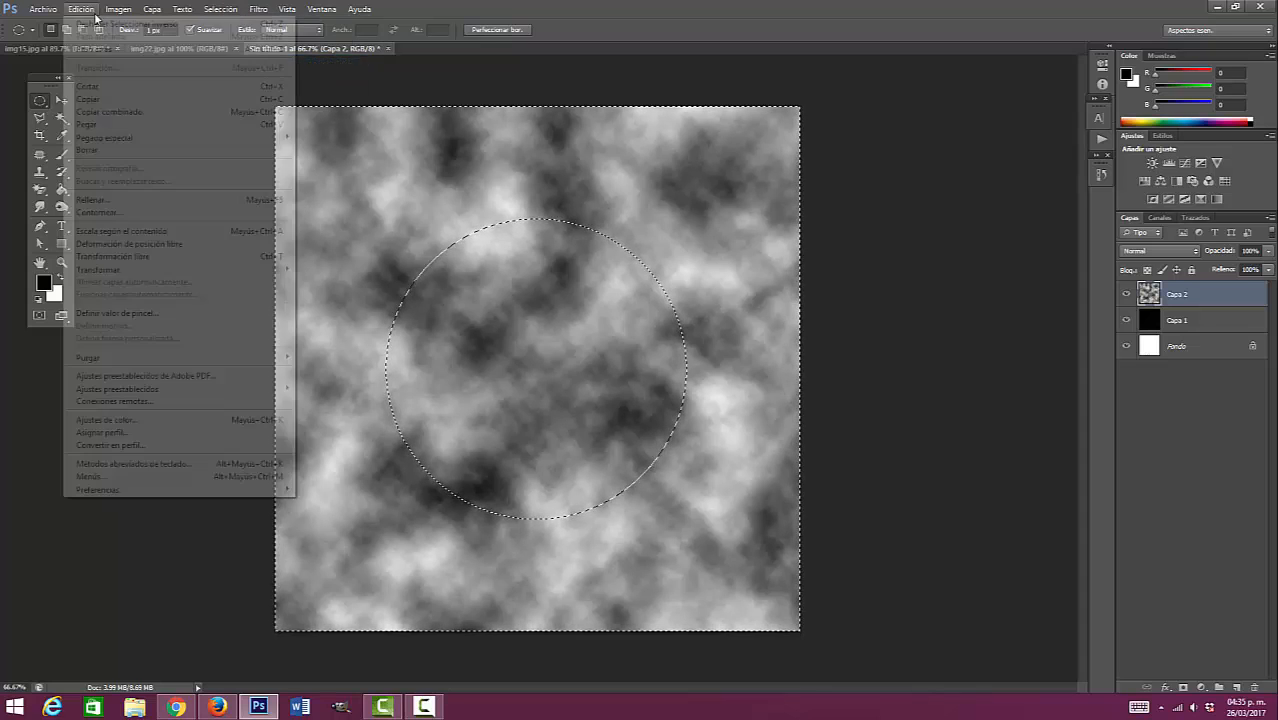
click(102, 150)
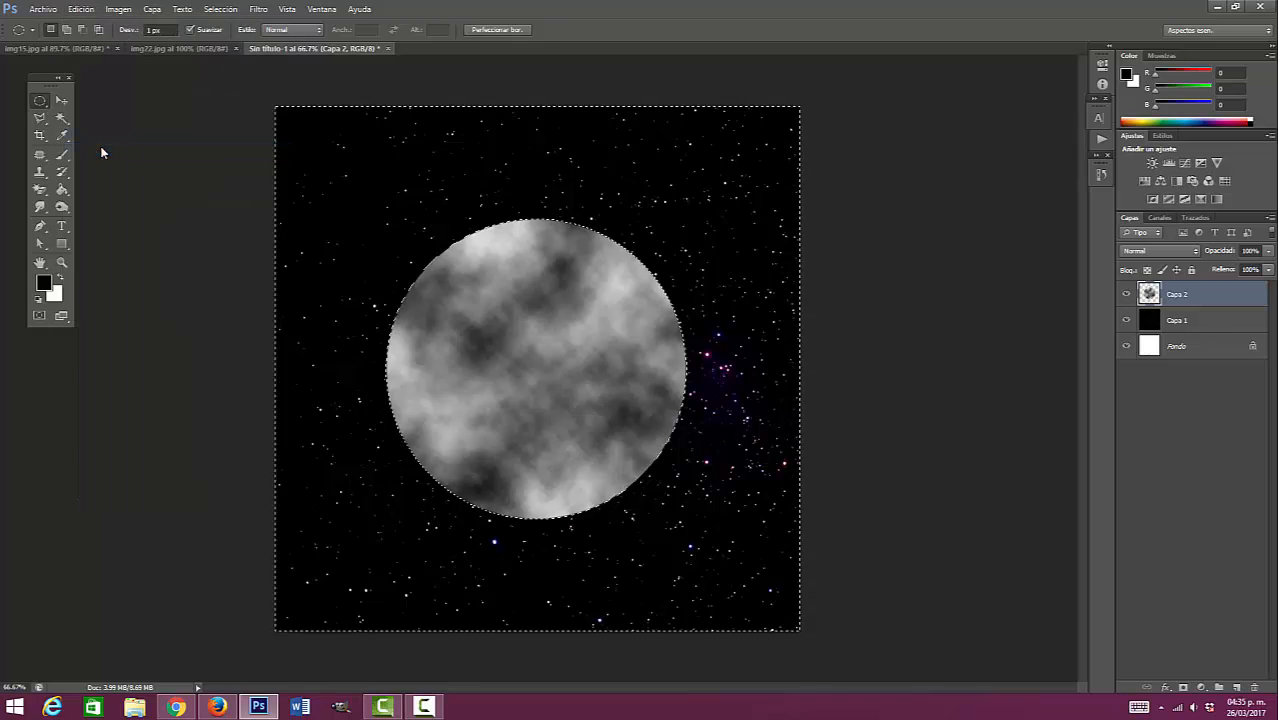
click(220, 9)
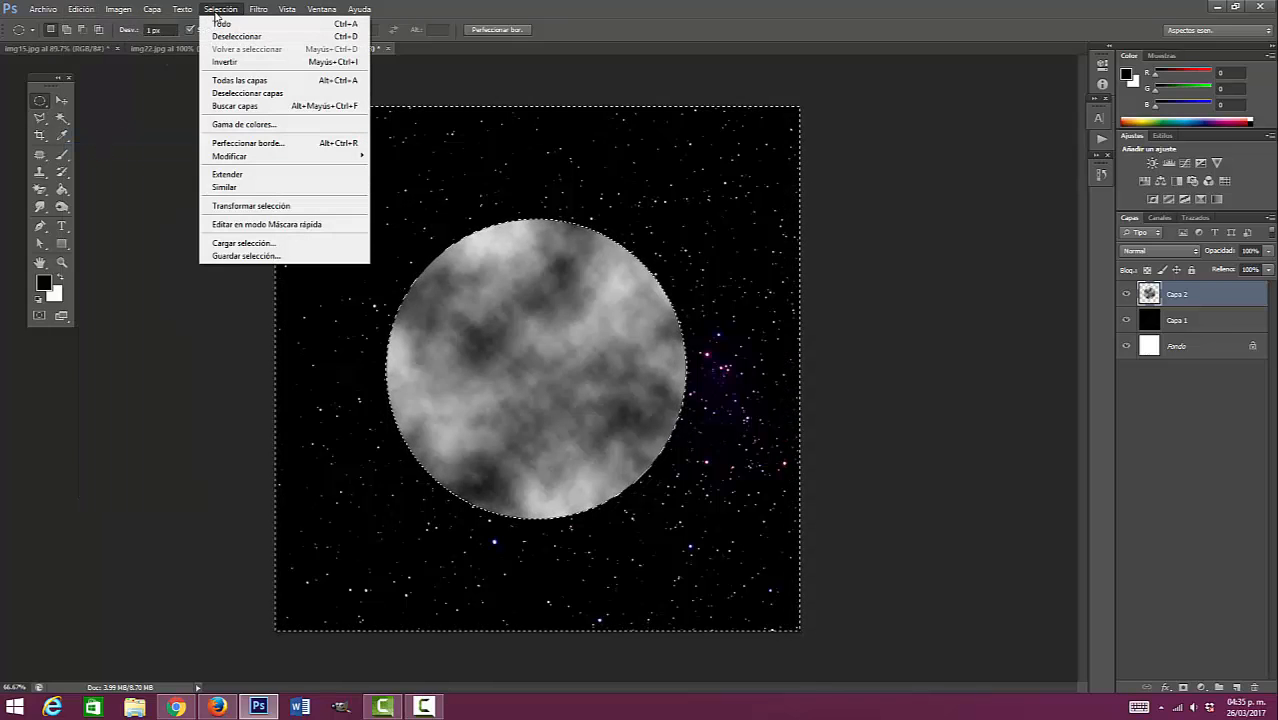
click(228, 38)
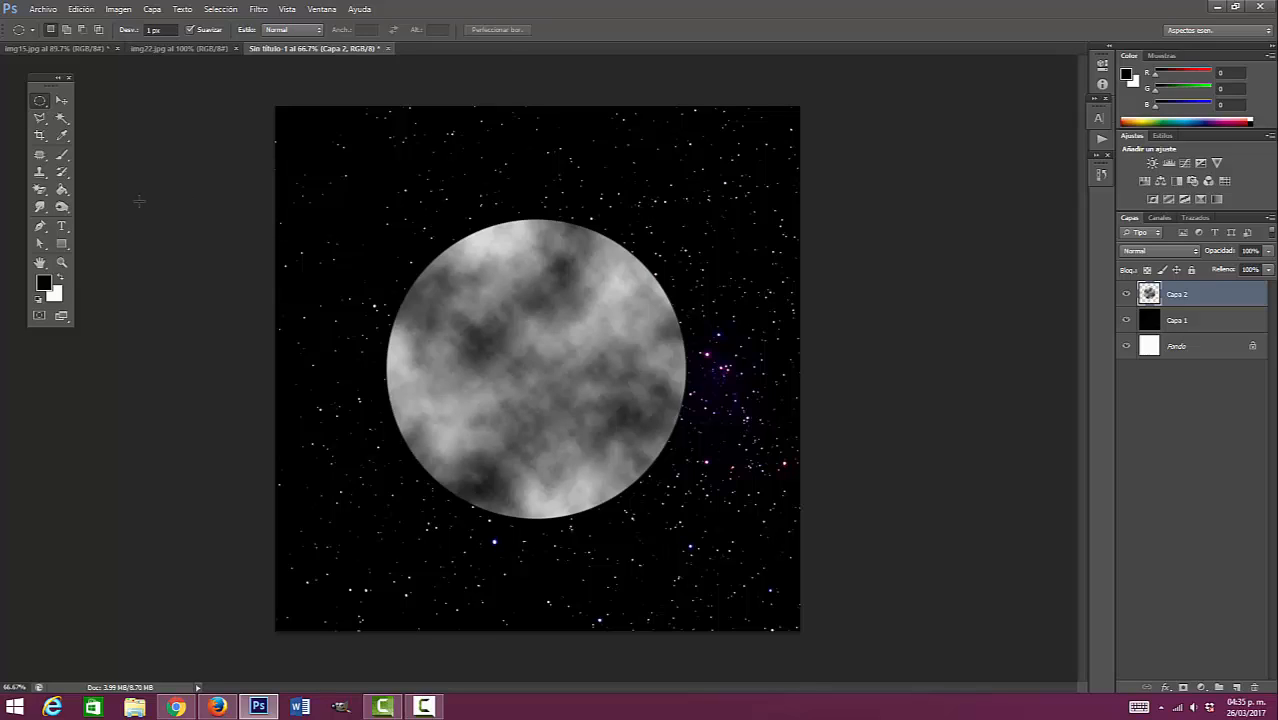
Step: Shift the cloud circle slightly to the right and down over the starfield
click(62, 101)
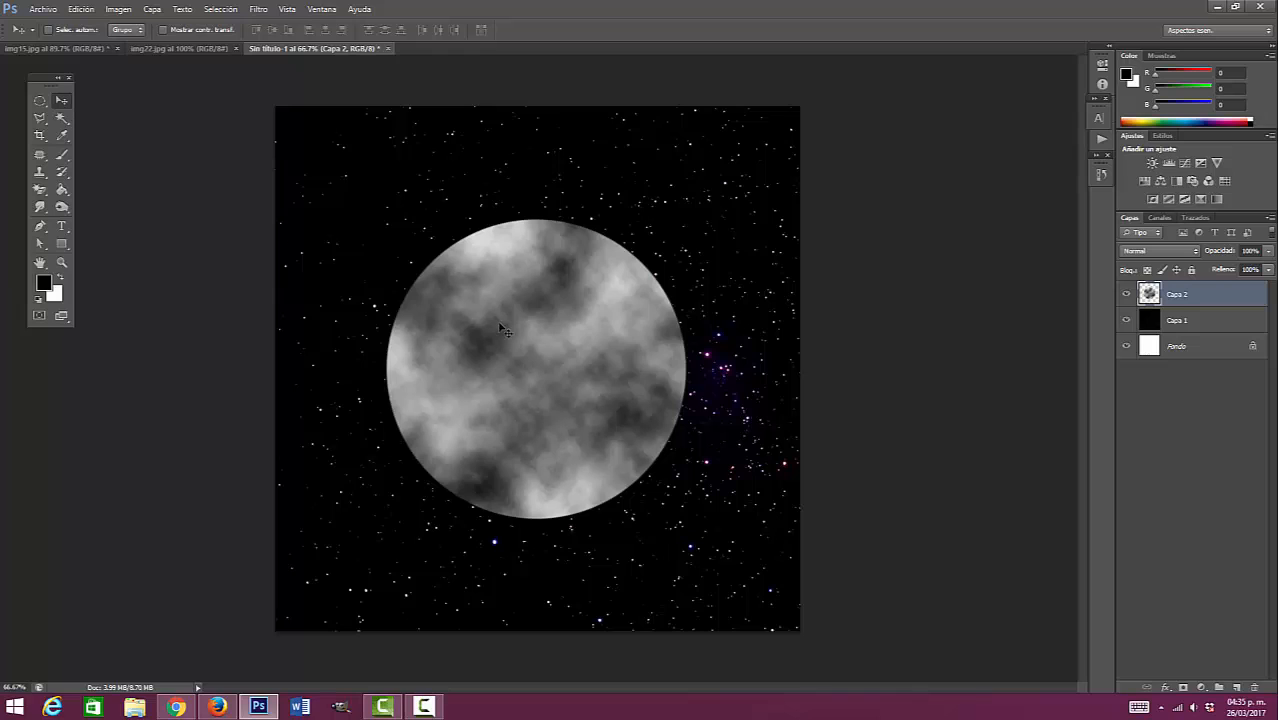
drag(502, 329, 509, 339)
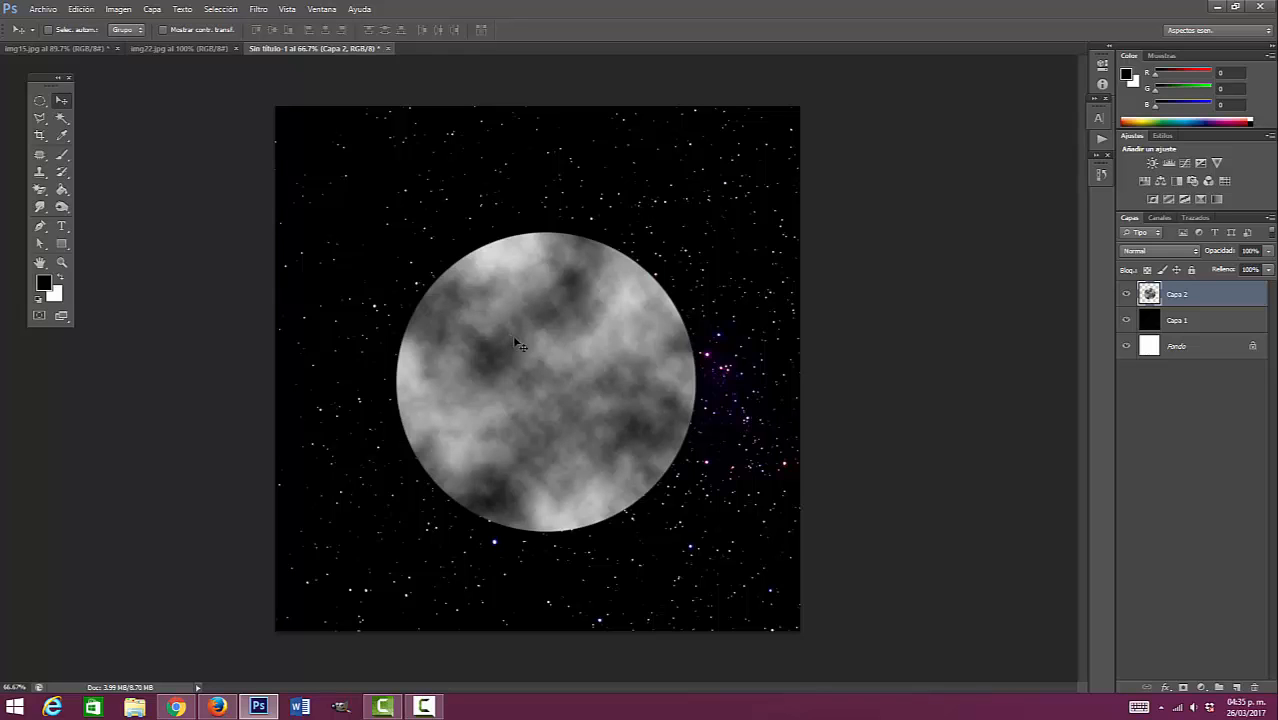
drag(514, 342, 513, 332)
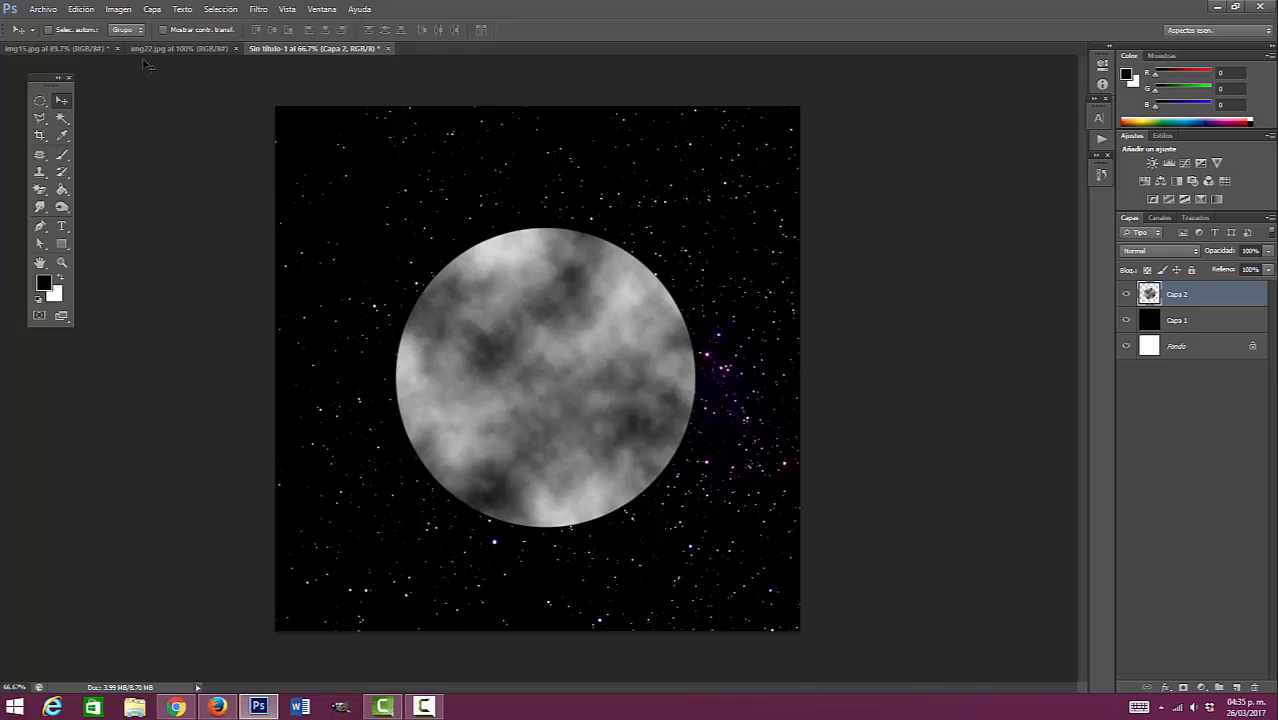
Step: Colorize the cloud circle brown with a Tono/saturación adjustment, using hue 25 and saturation 25
click(118, 10)
mouse_move(123, 44)
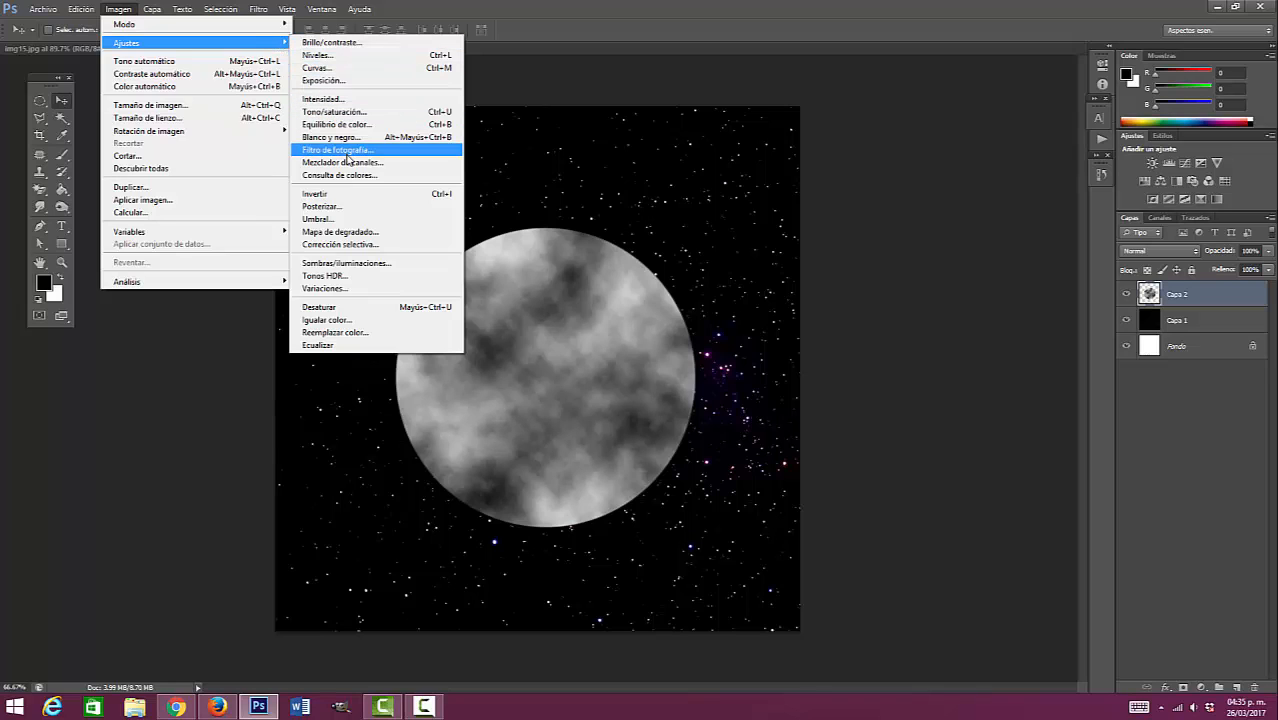
click(374, 119)
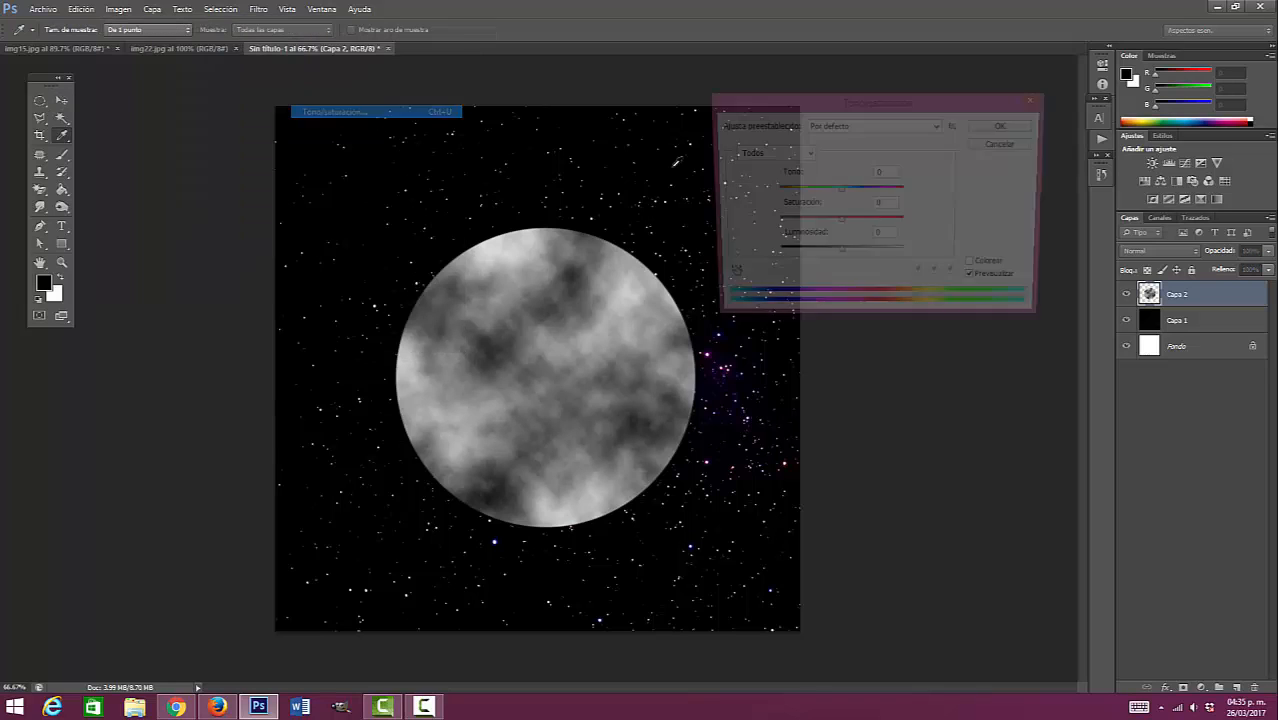
mouse_move(852, 116)
mouse_down()
mouse_move(876, 112)
mouse_move(868, 122)
mouse_up()
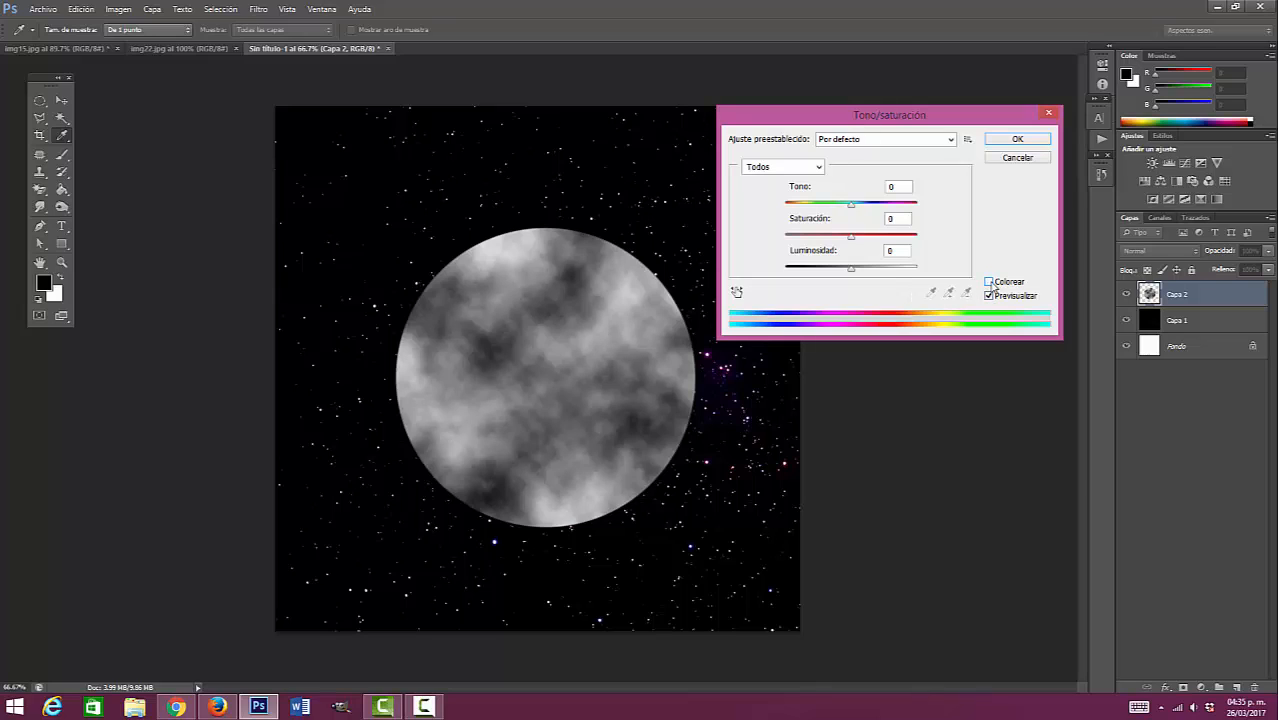
click(990, 284)
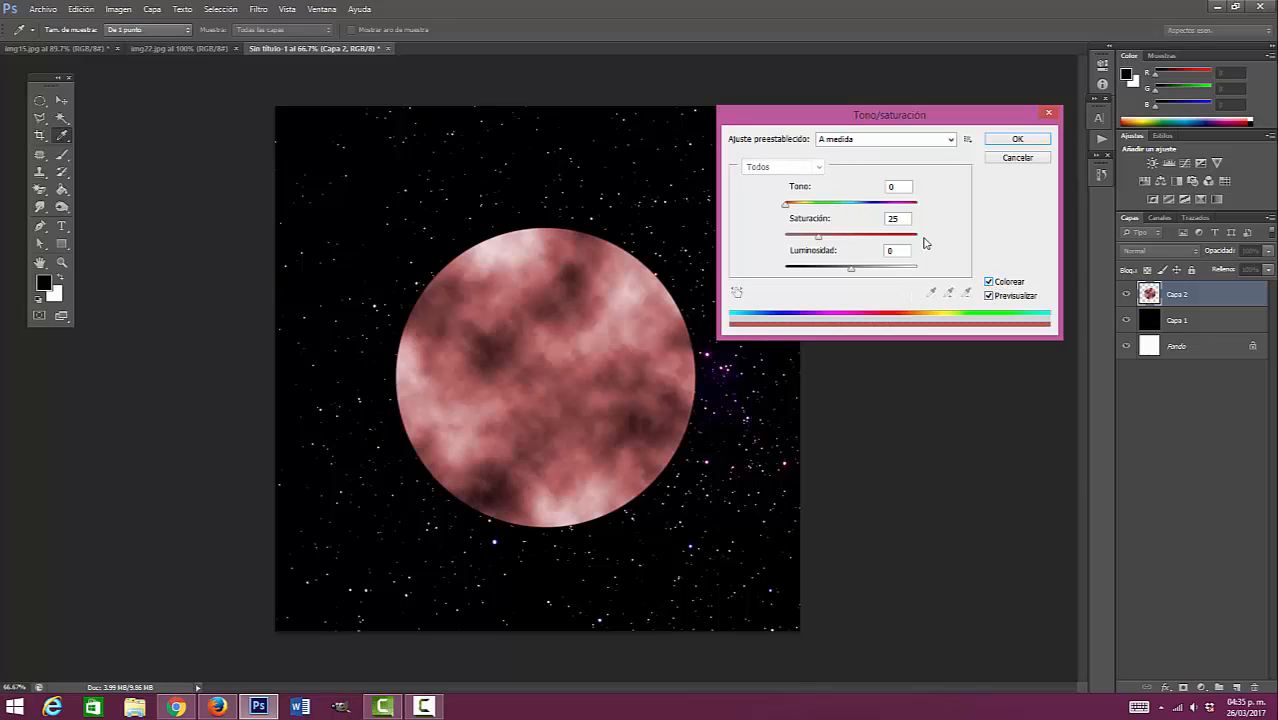
drag(786, 206, 791, 208)
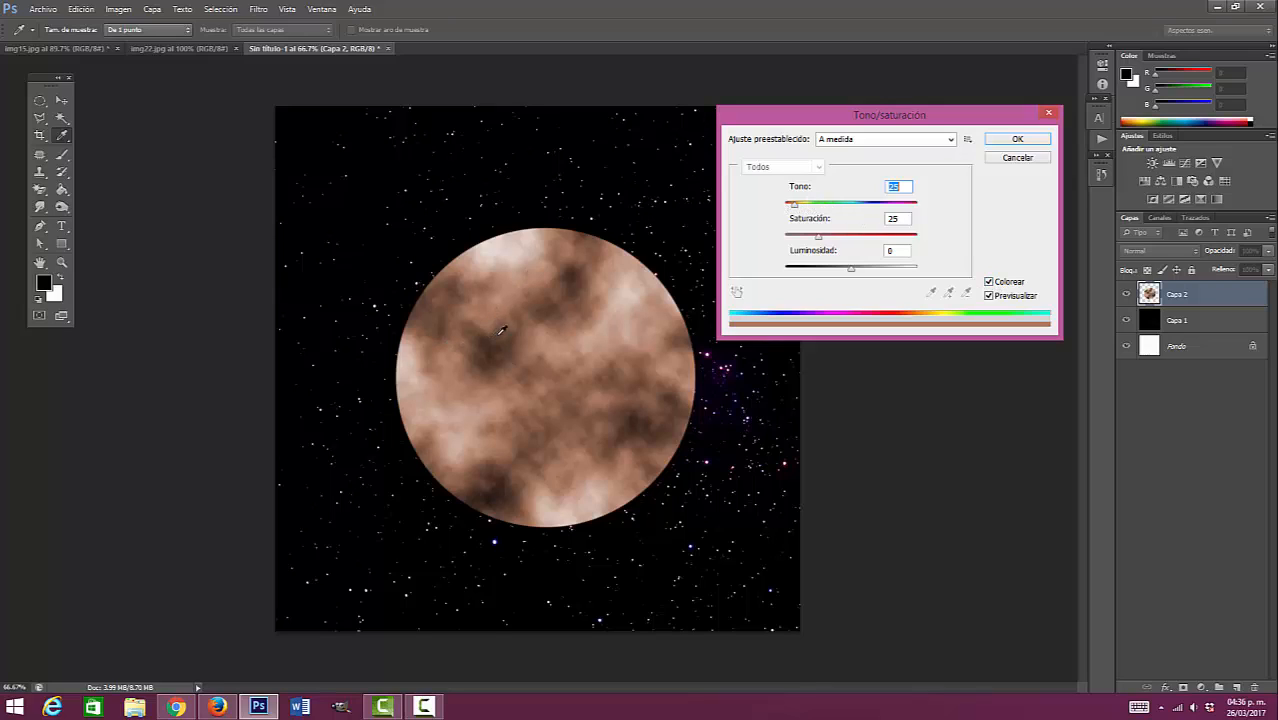
click(1017, 139)
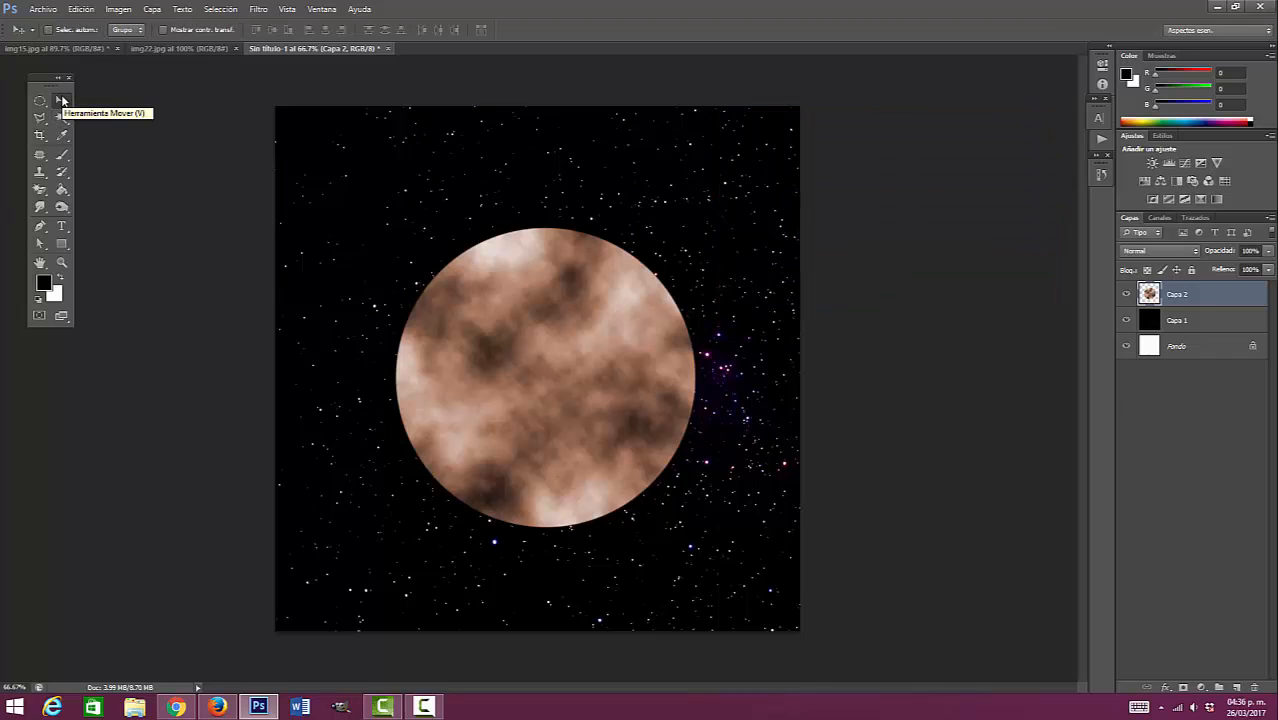
Step: Switch to the elliptical marquee and set its feather to 30 px
drag(38, 106, 112, 114)
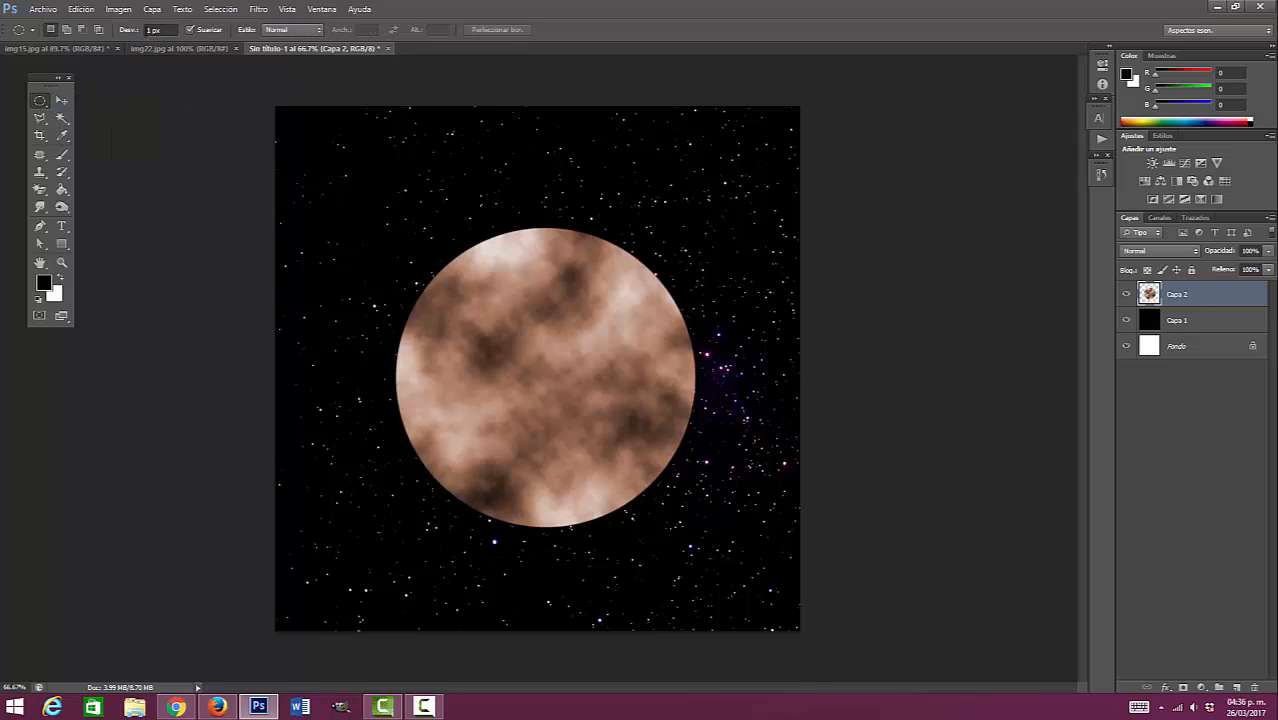
click(148, 30)
key(Return)
Step: Try deleting a feathered circular area from the middle of the planet, and revert both the deletion and the selection
drag(596, 330, 478, 442)
key(Delete)
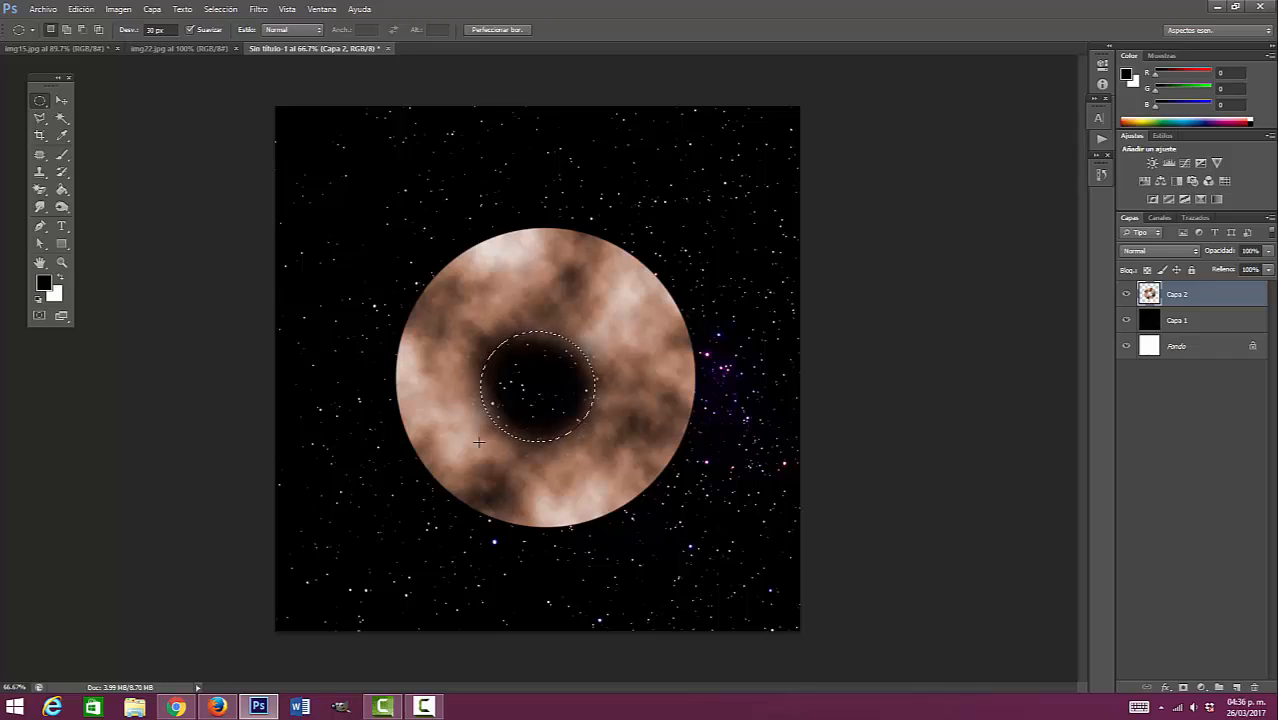
key(ctrl+z)
key(ctrl+d)
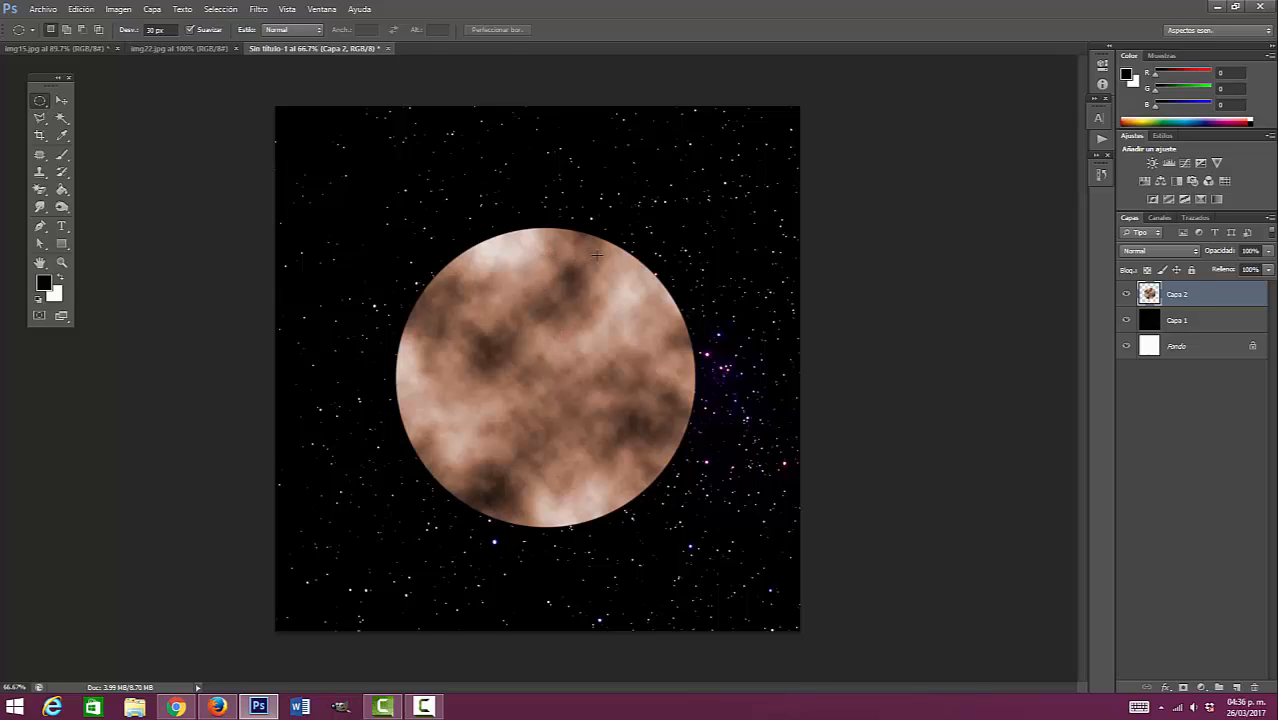
Step: Select a feathered elliptical area near the planet's upper edge and twirl it with the Molinete filter at an angle of -70
drag(575, 262, 527, 299)
drag(490, 262, 492, 281)
click(259, 10)
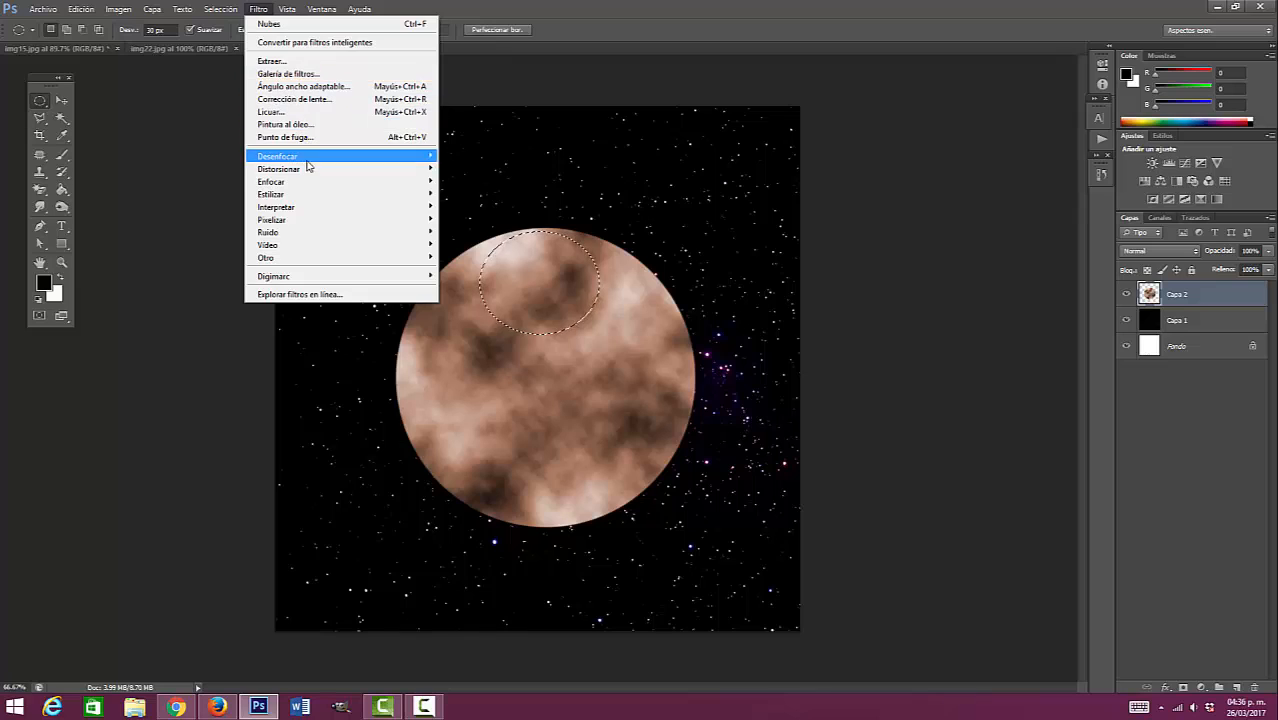
mouse_move(308, 208)
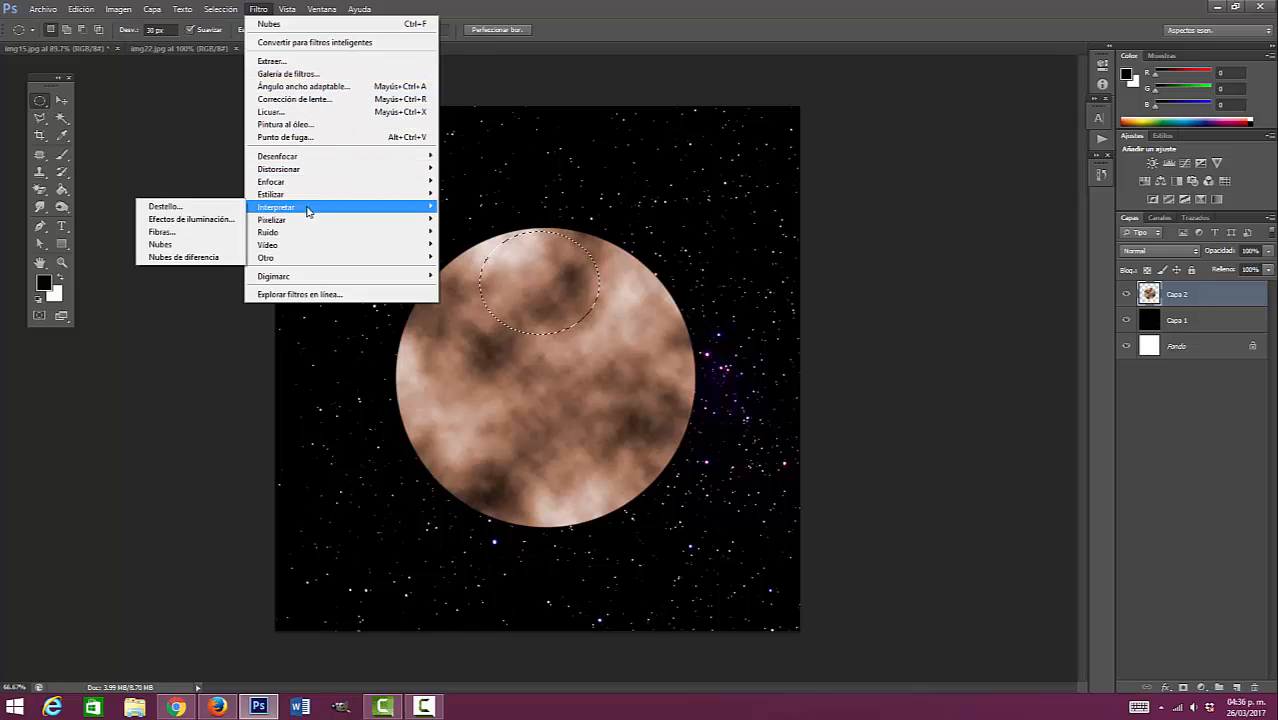
mouse_move(326, 173)
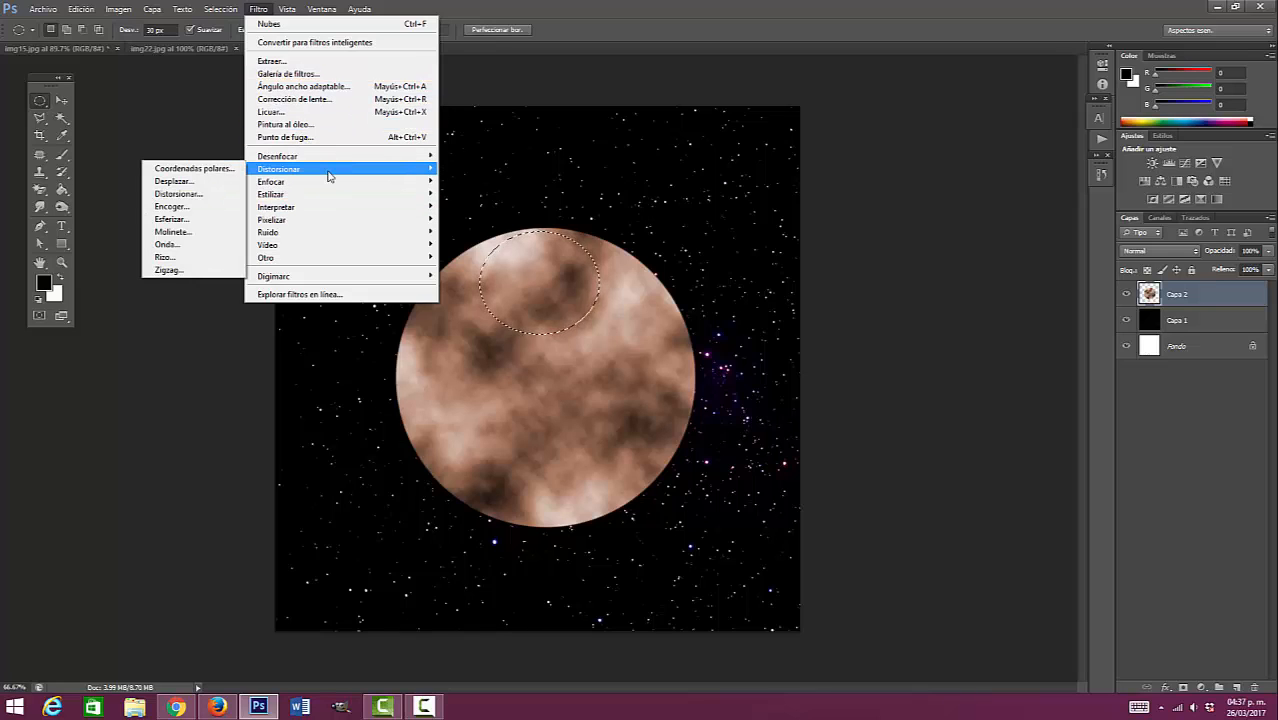
click(181, 233)
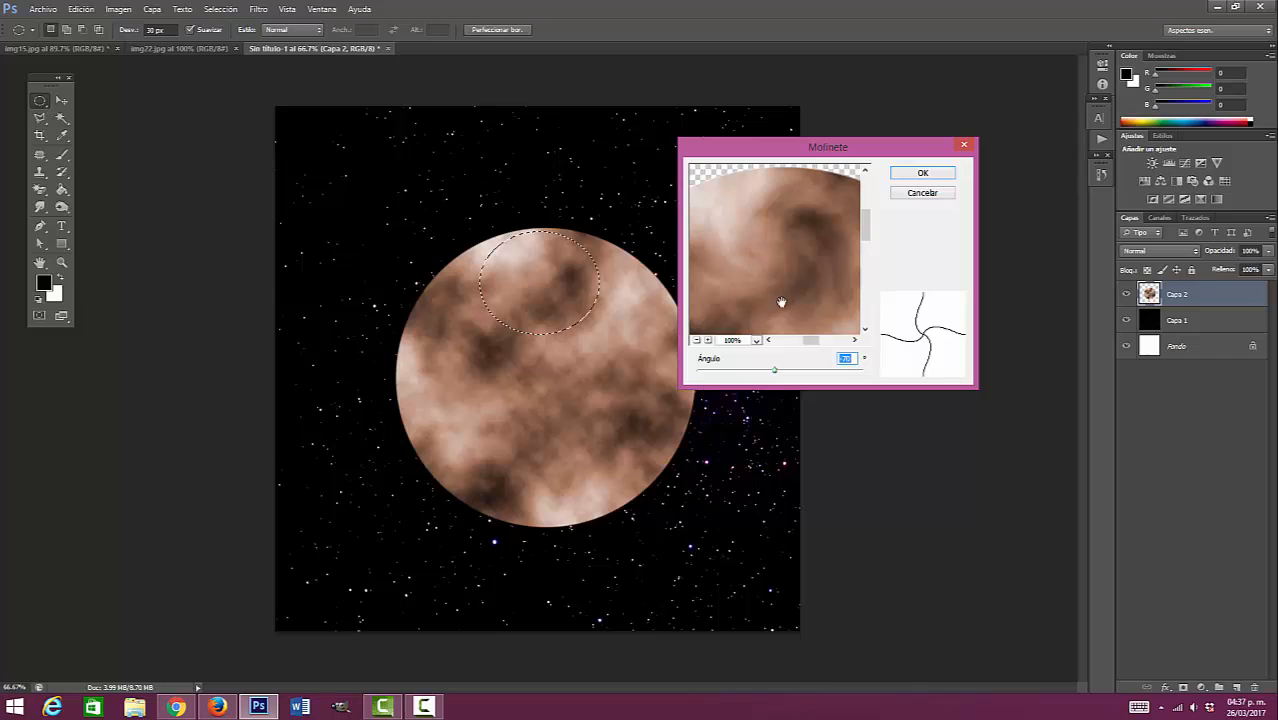
mouse_move(761, 248)
mouse_down()
mouse_move(786, 241)
mouse_move(749, 252)
mouse_up()
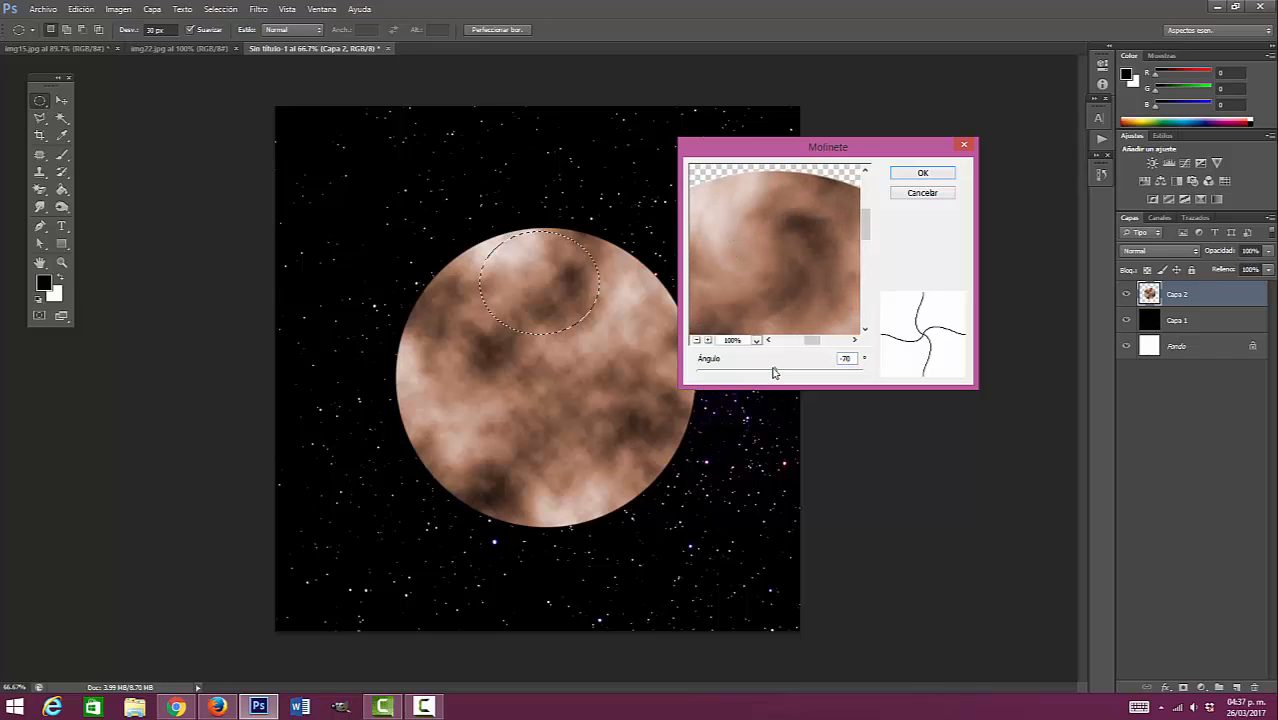
mouse_move(773, 373)
mouse_down()
mouse_move(764, 368)
mouse_move(787, 371)
mouse_move(772, 375)
mouse_up()
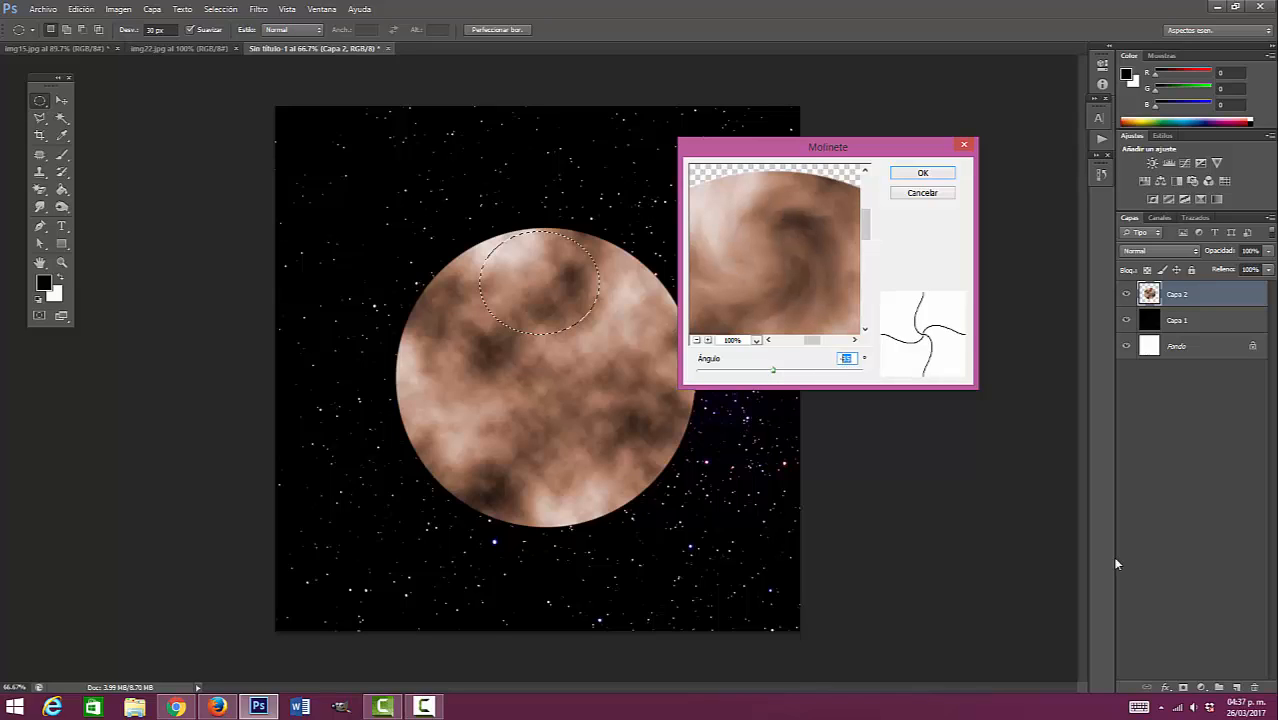
text(-70)
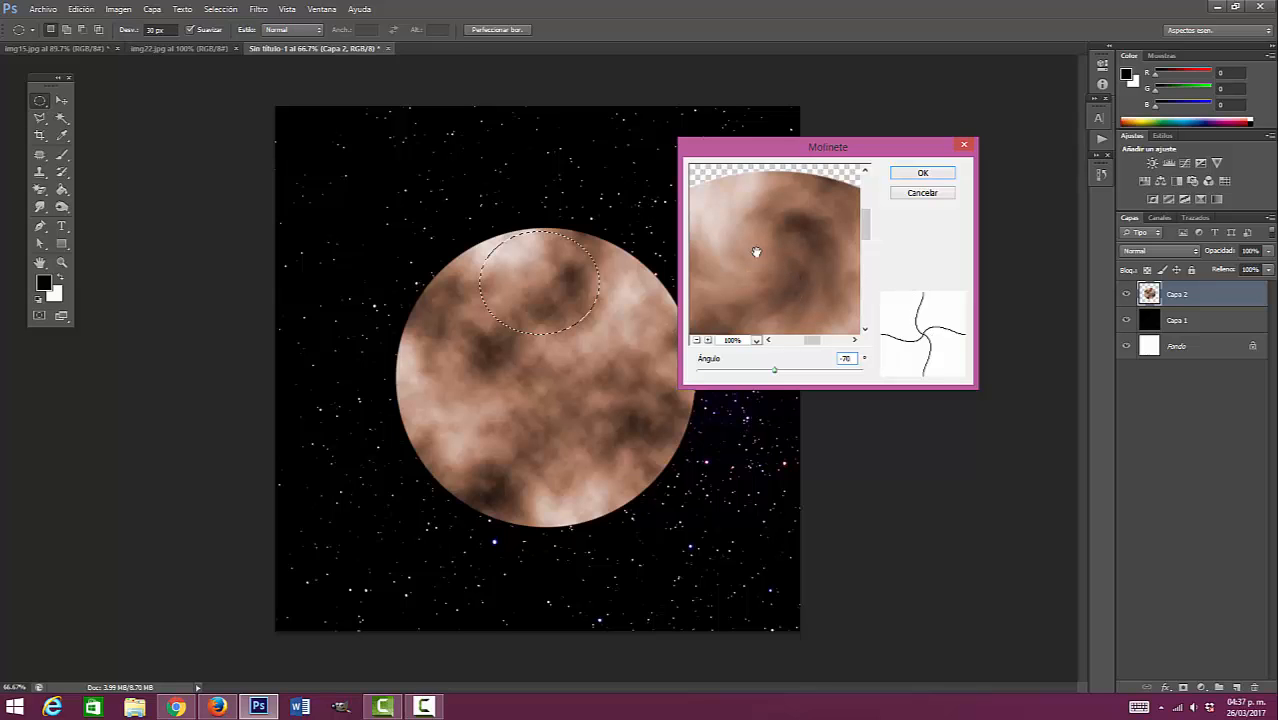
click(907, 177)
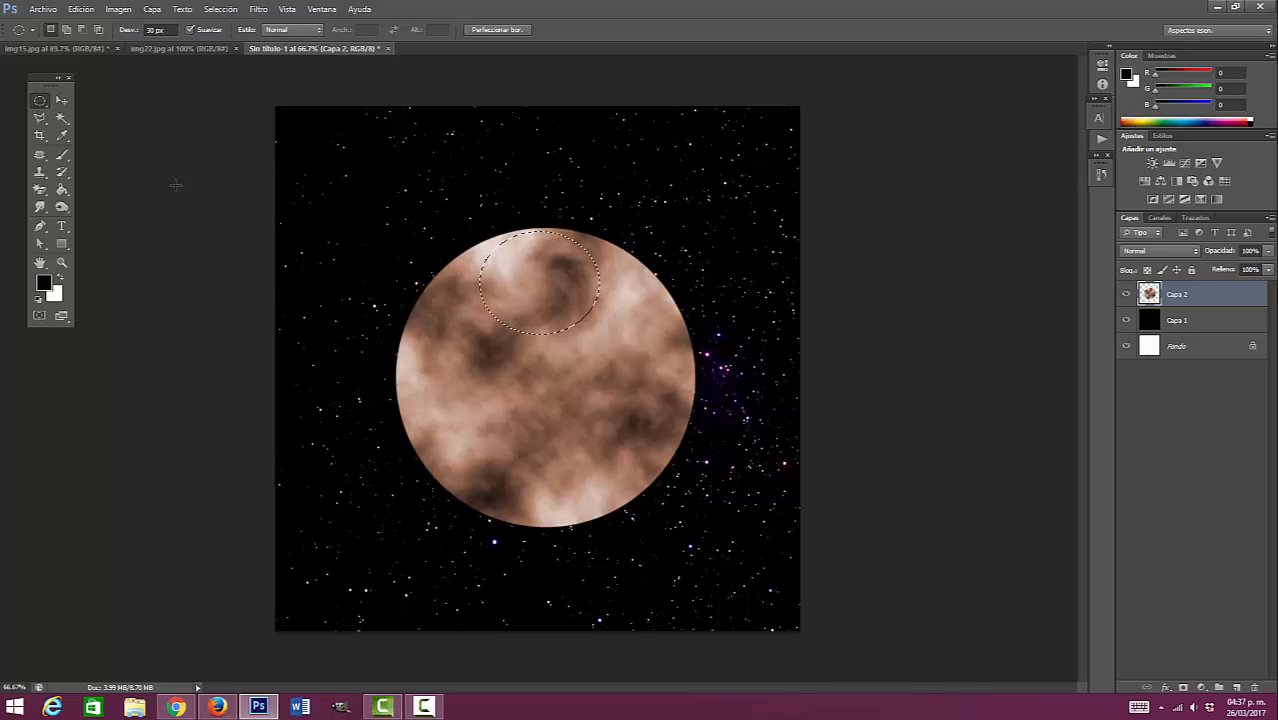
Step: Move the elliptical selection to the planet's lower right area and reapply the Molinete filter there
right_click(41, 102)
click(86, 117)
drag(545, 291, 610, 450)
click(260, 10)
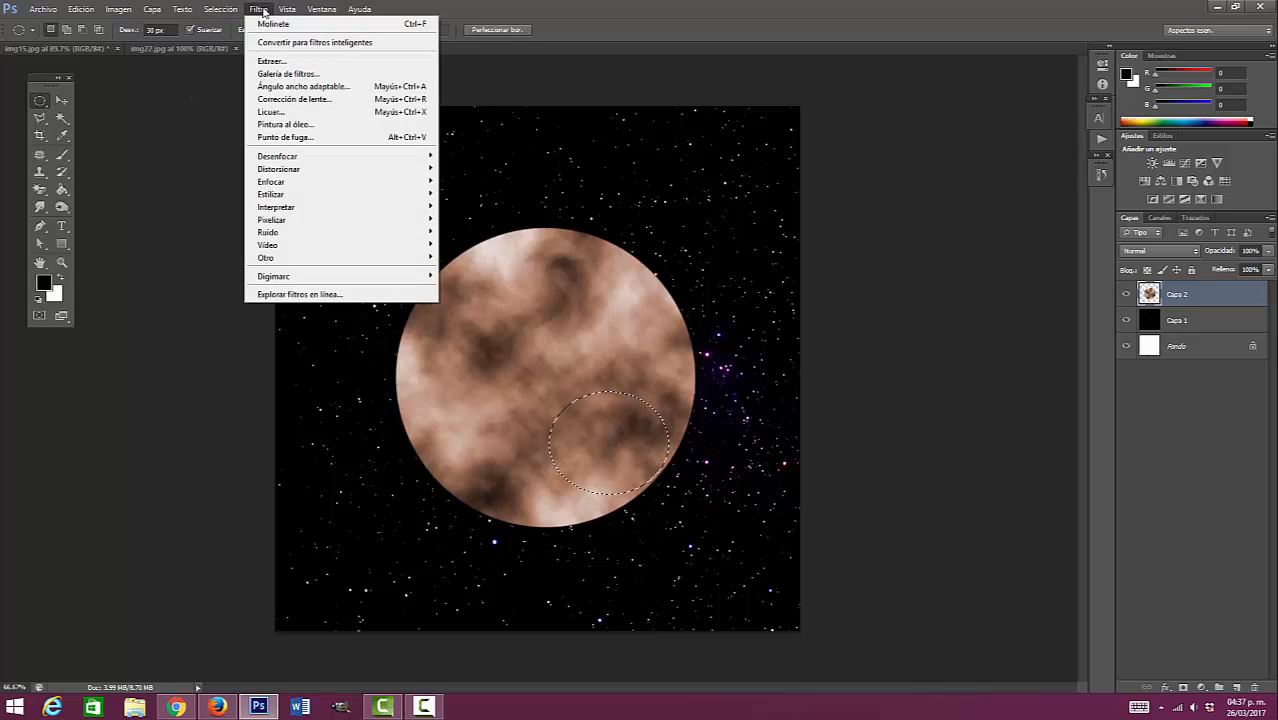
click(331, 25)
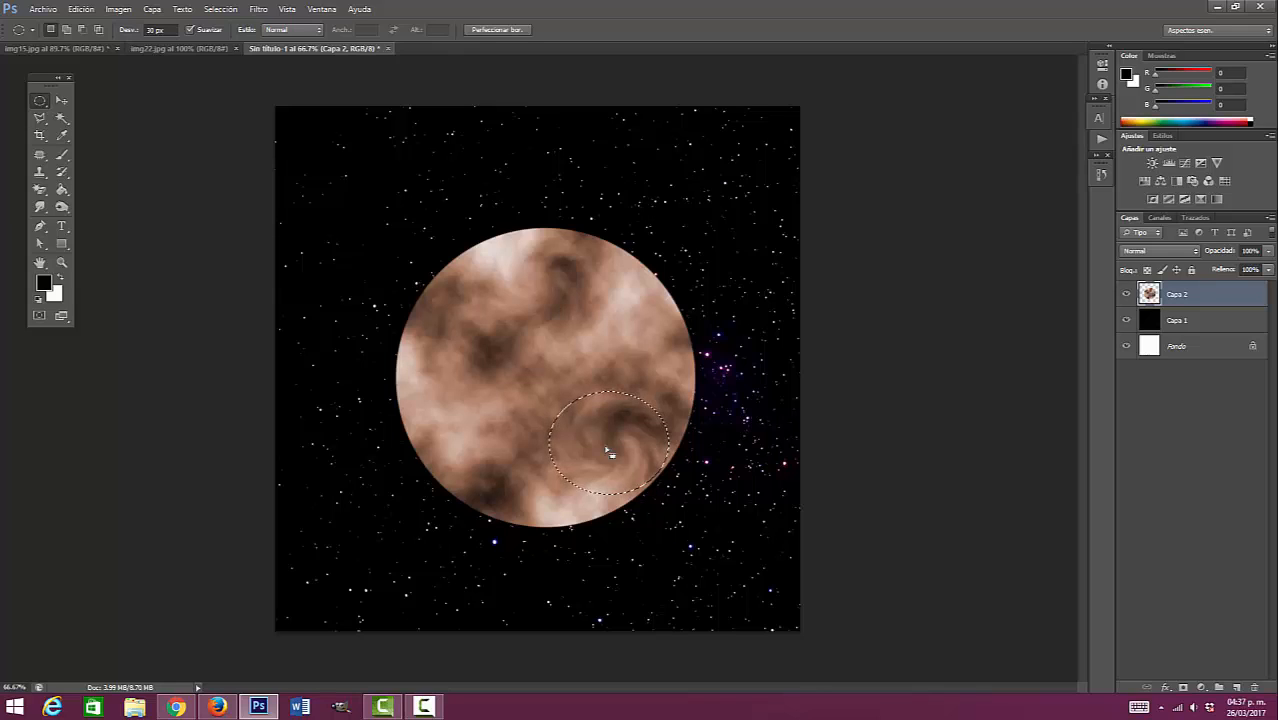
Step: Move the selection to the planet's left side, reapply the Molinete filter to it, and deselect
drag(613, 449, 469, 404)
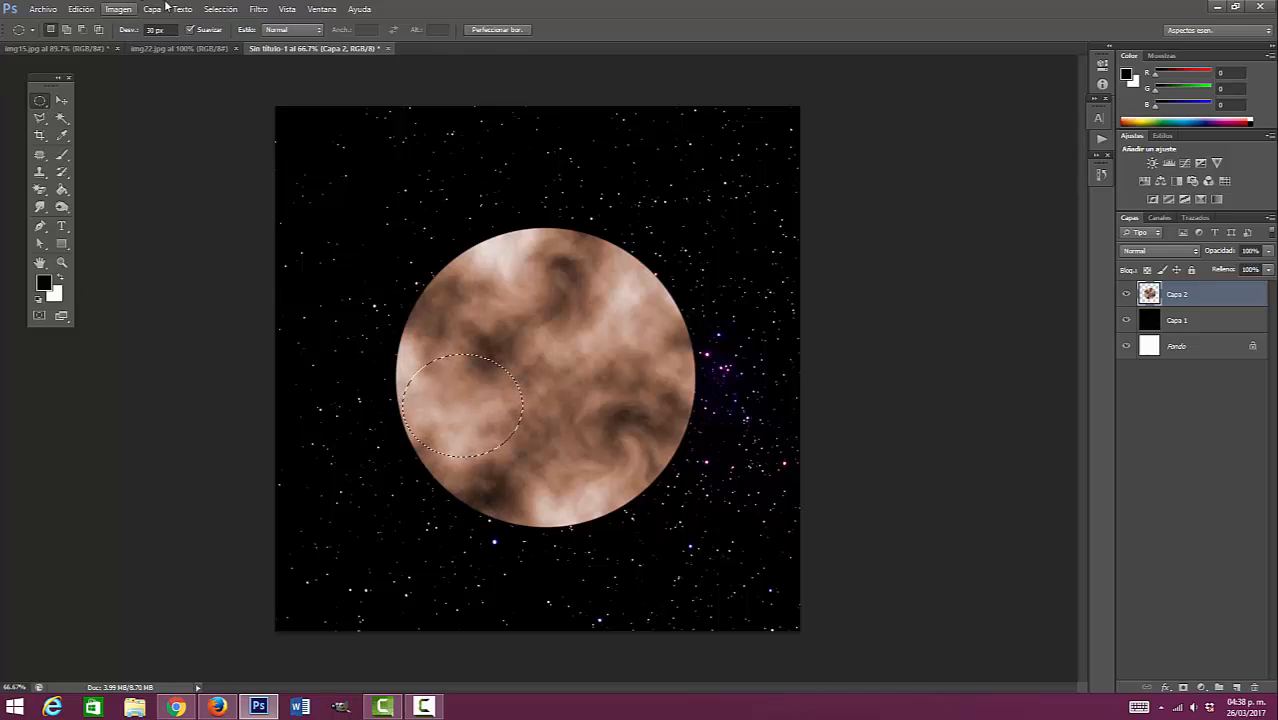
click(258, 9)
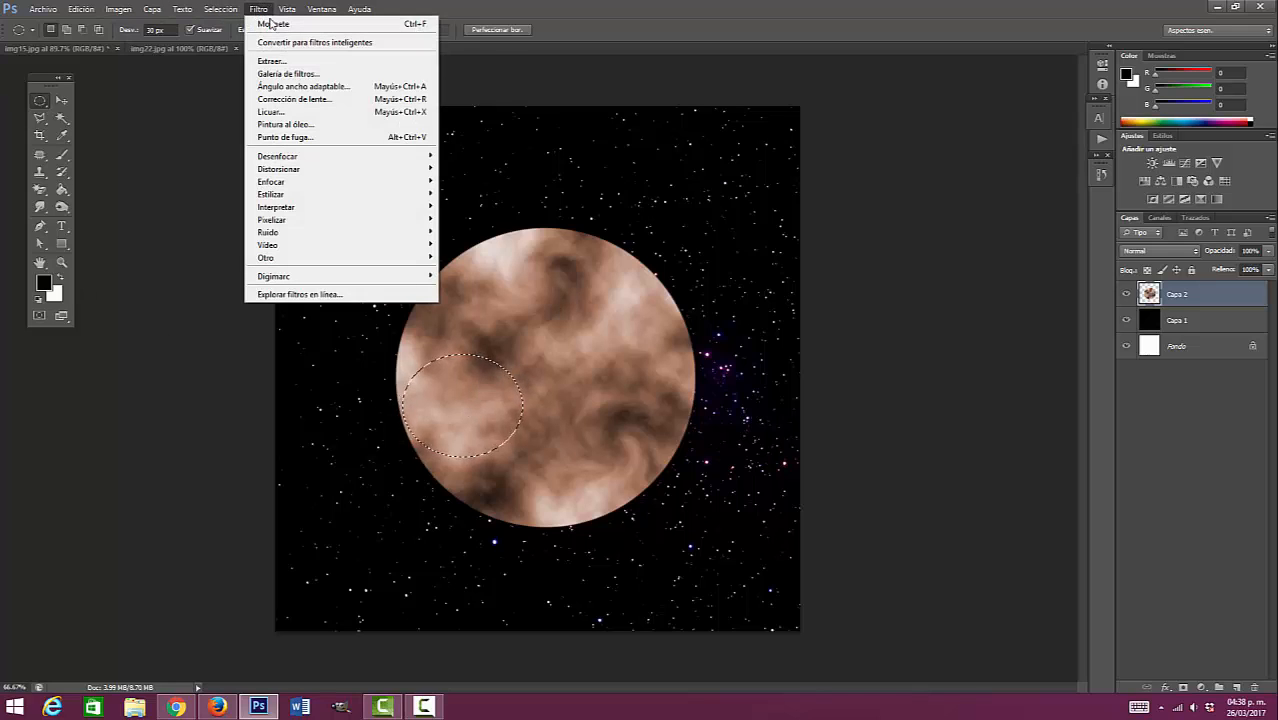
click(273, 24)
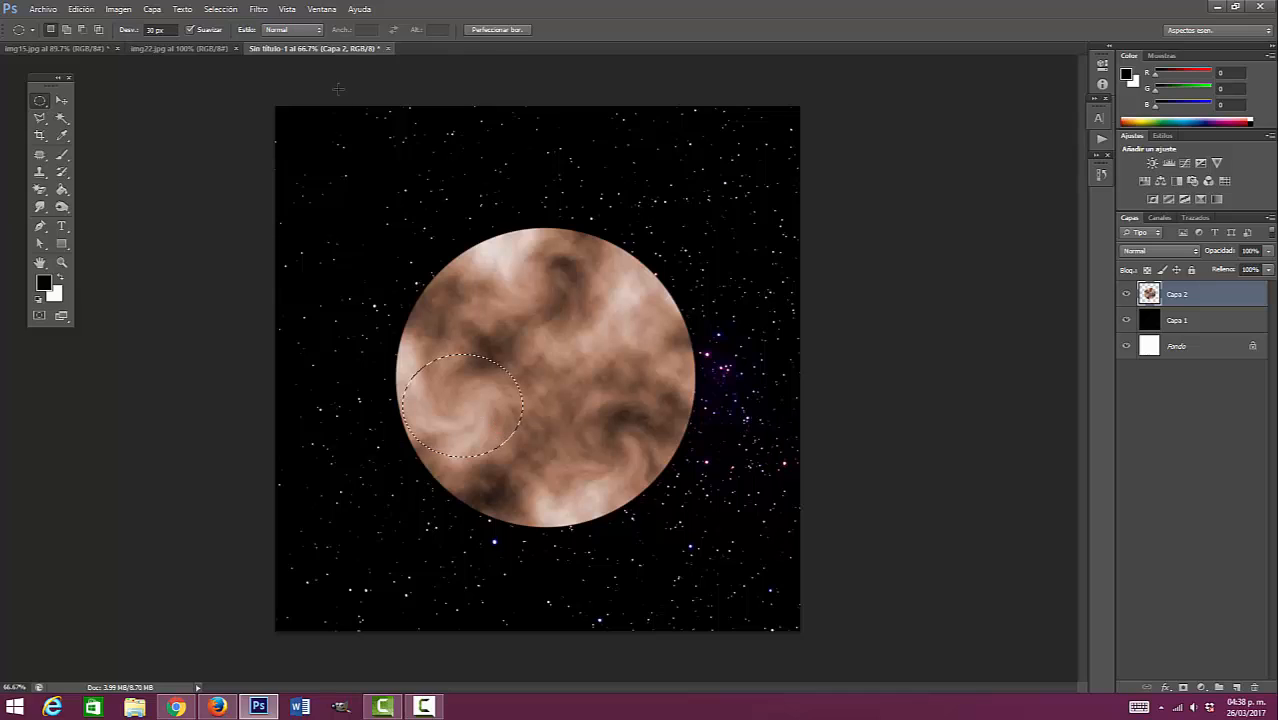
click(258, 9)
mouse_move(220, 9)
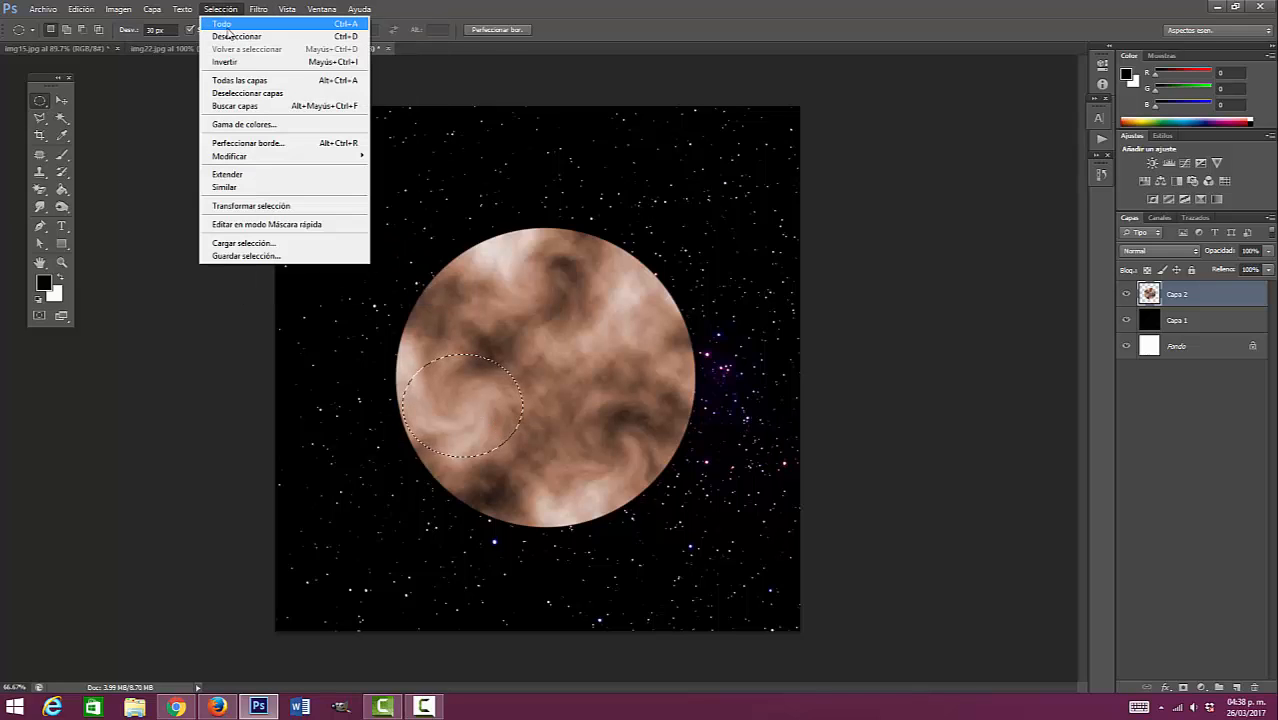
click(229, 36)
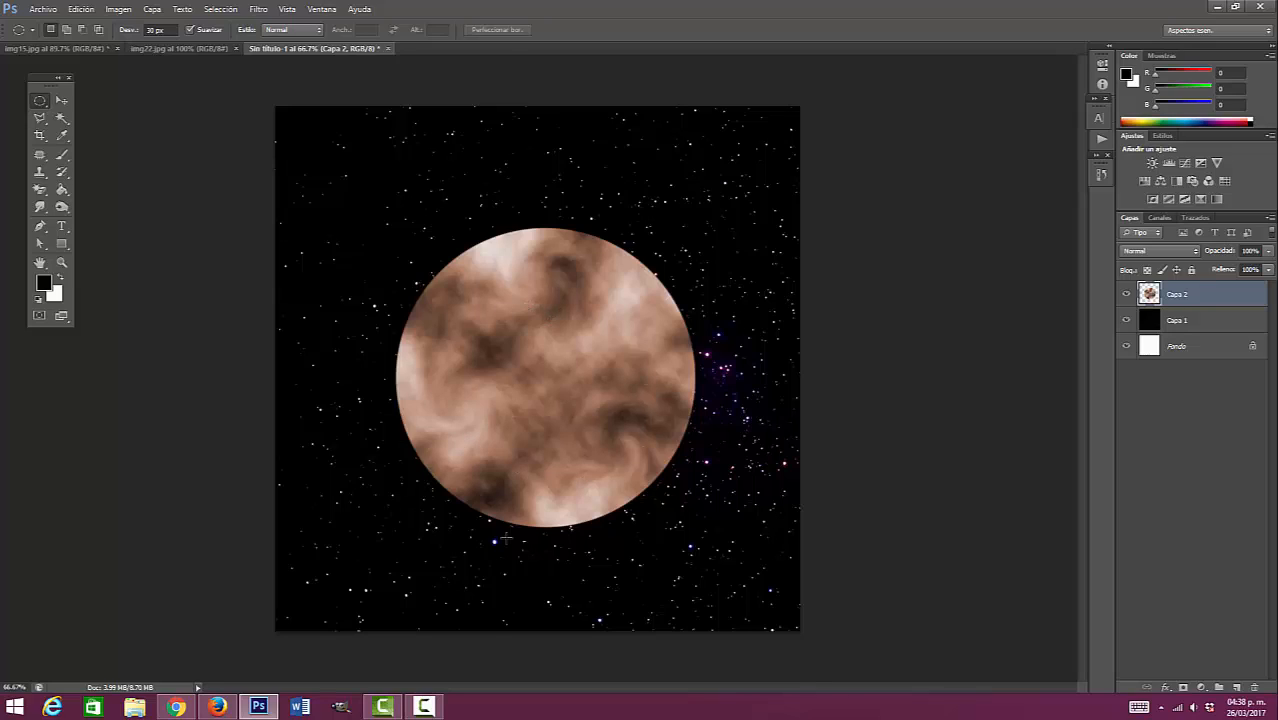
click(70, 101)
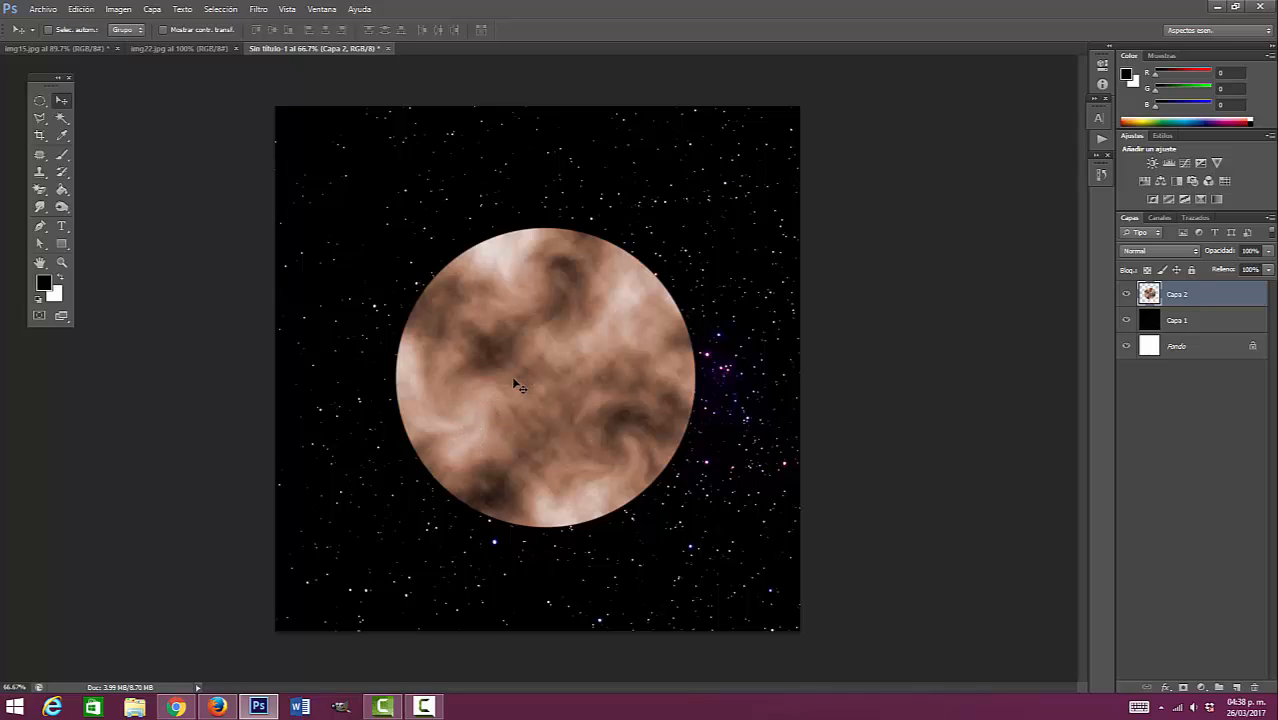
Step: Load the transparency of layer Capa 2 as a new selection around the planet
click(256, 14)
click(548, 7)
click(226, 14)
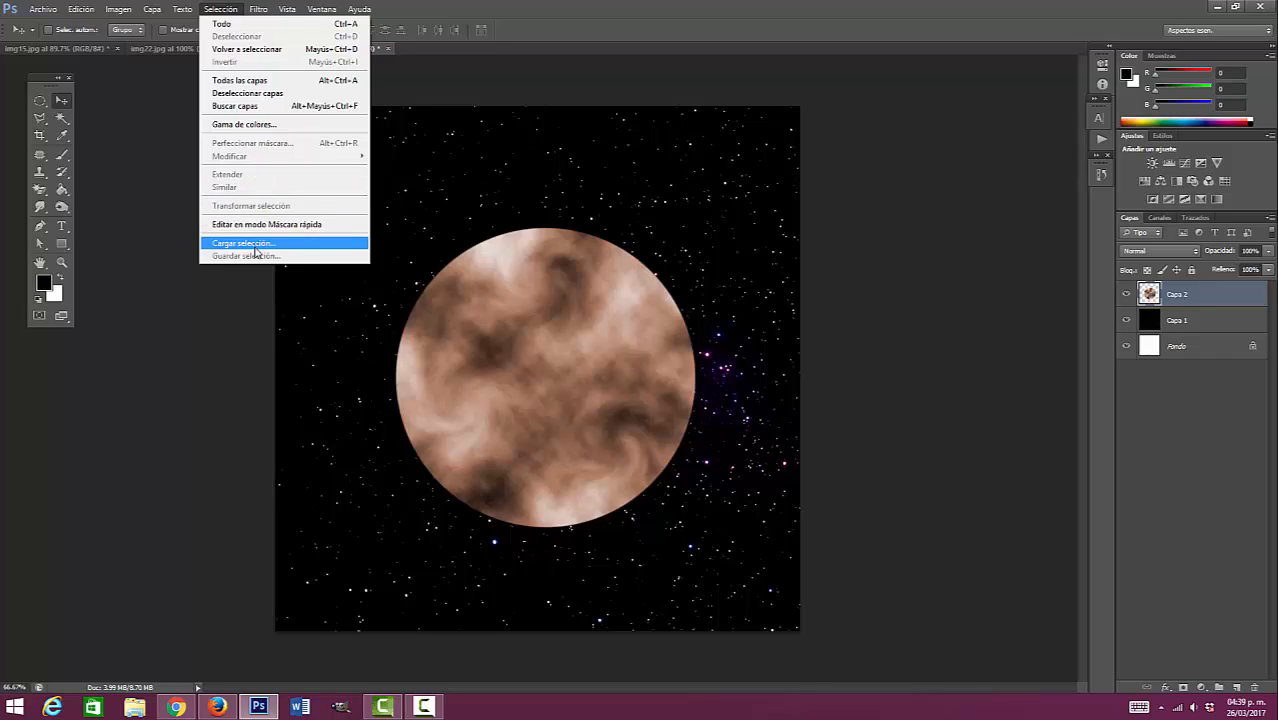
click(242, 243)
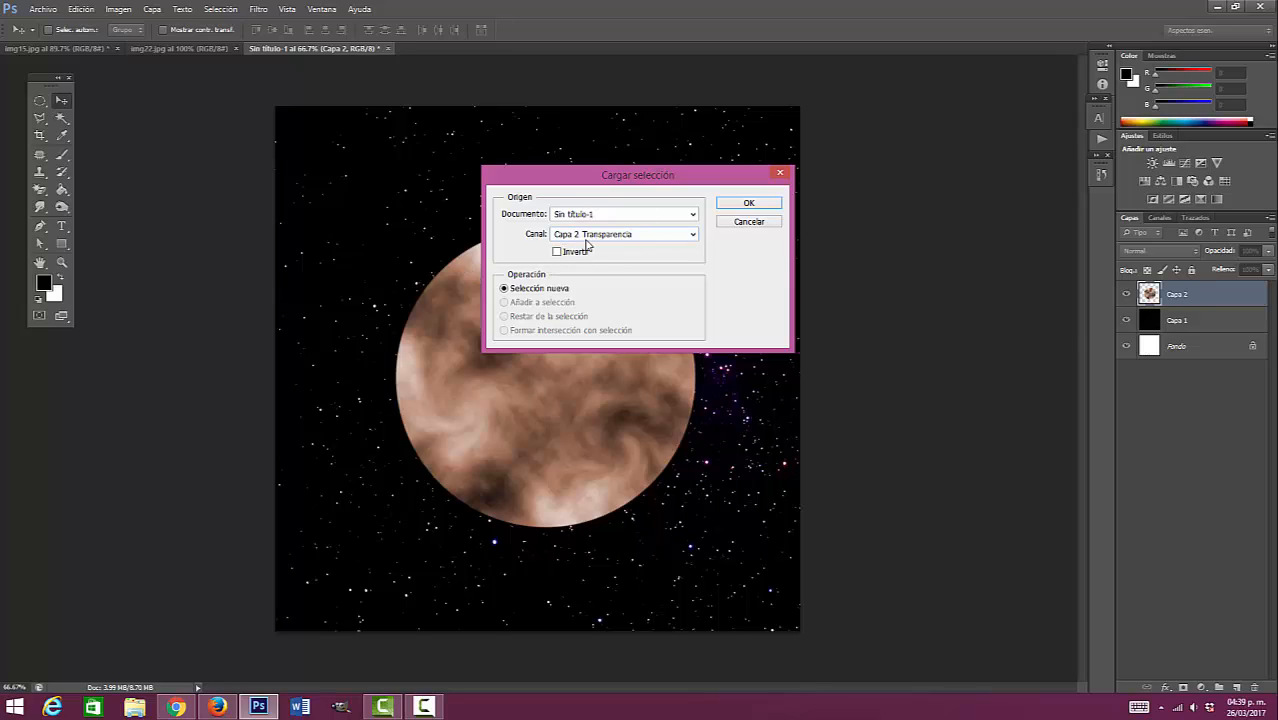
click(693, 234)
click(692, 236)
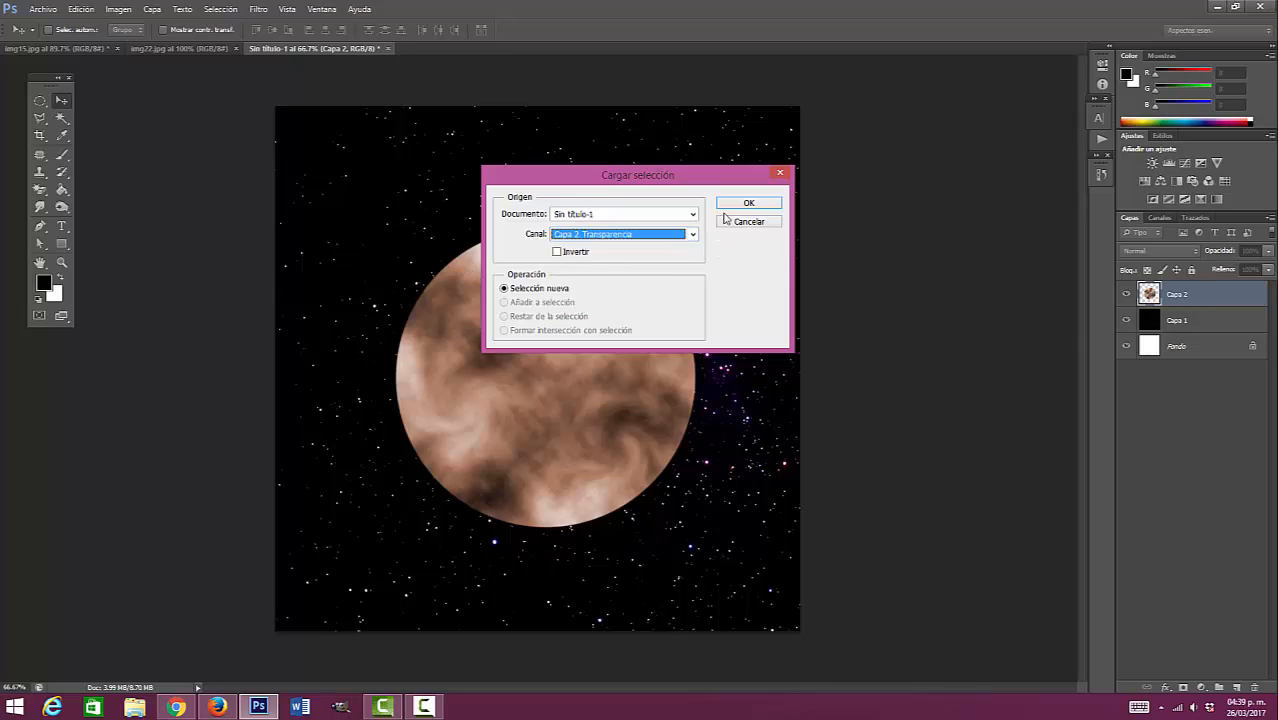
click(726, 205)
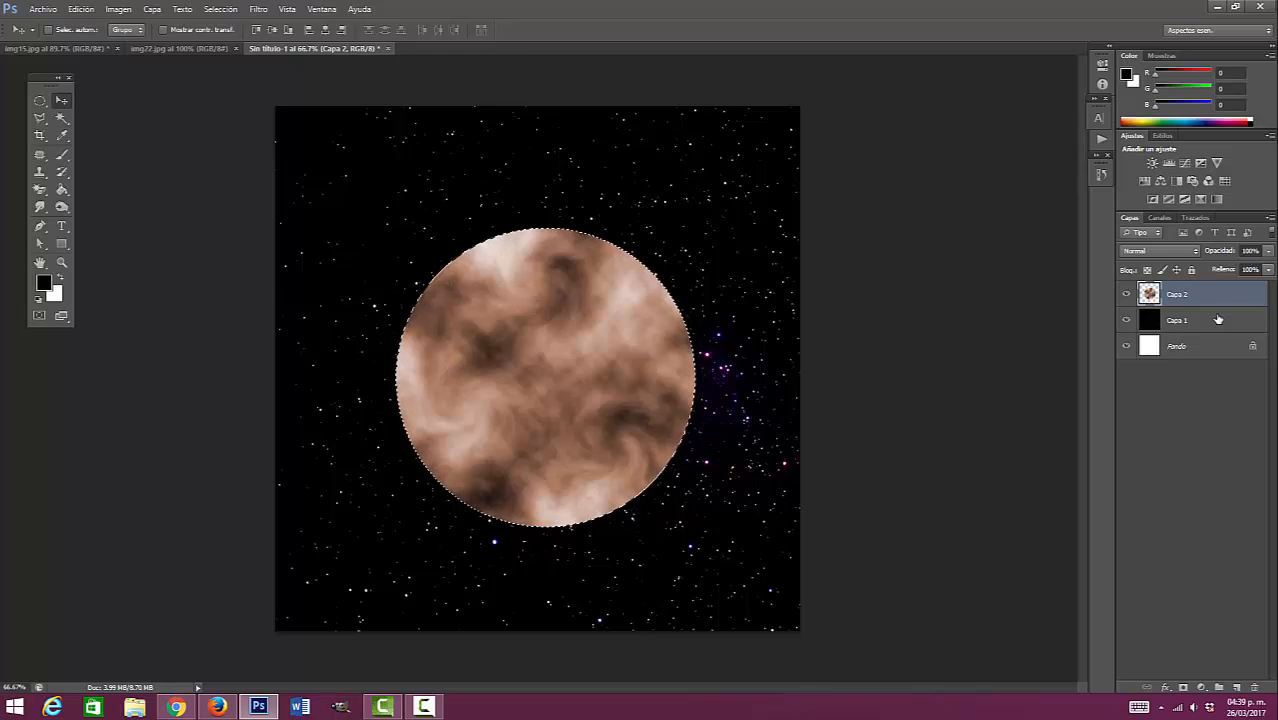
Step: Apply the Esferizar filter to the selected planet with an amount of 100% in Normal mode, and deselect
click(257, 10)
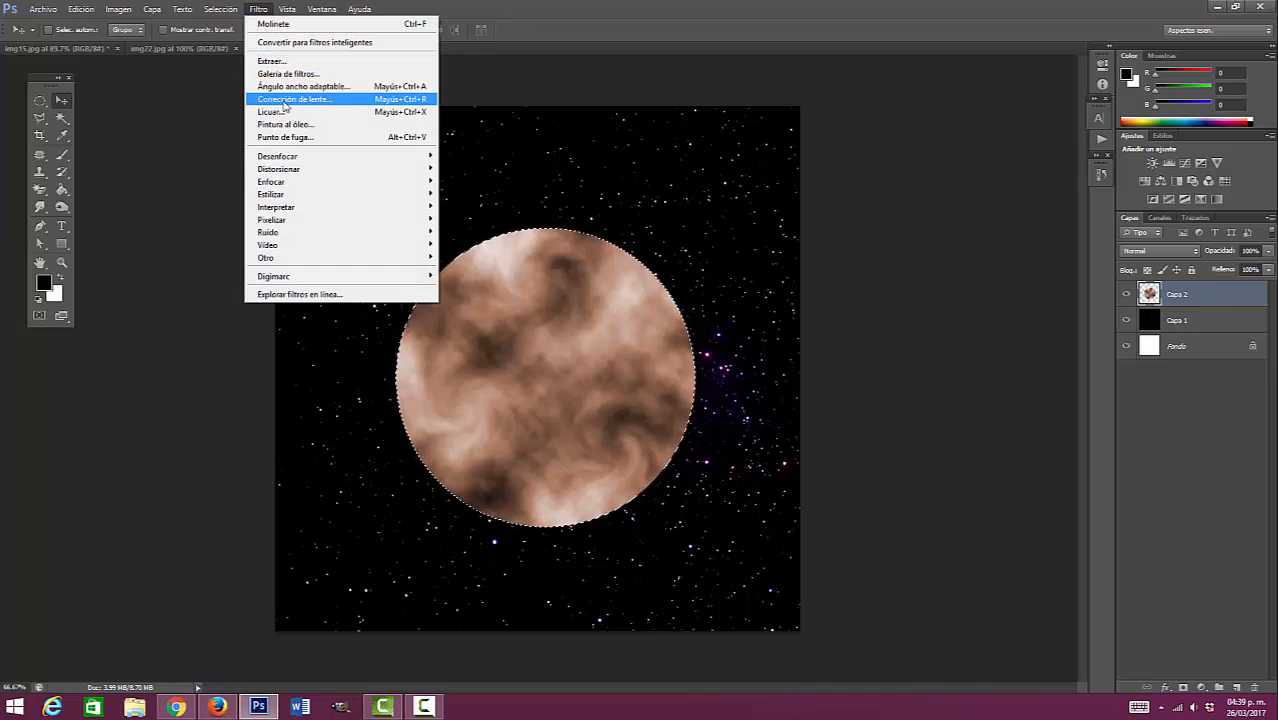
mouse_move(298, 171)
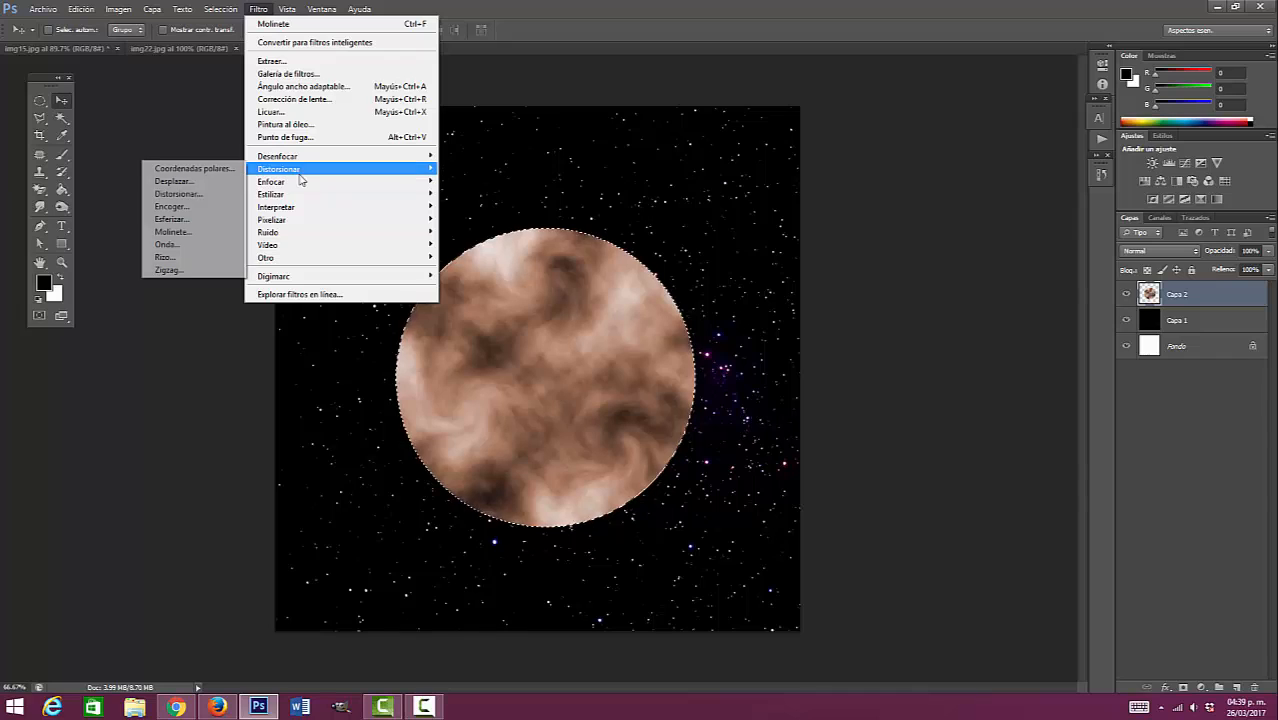
click(183, 220)
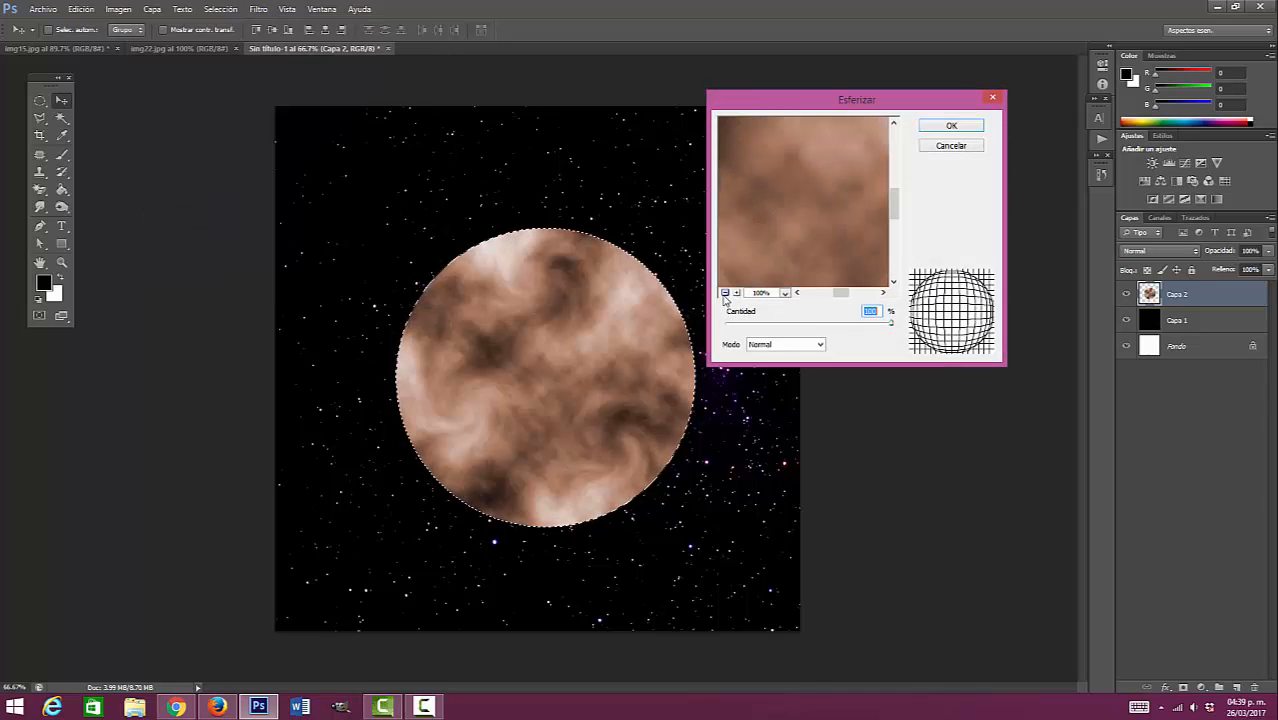
click(724, 293)
click(724, 293)
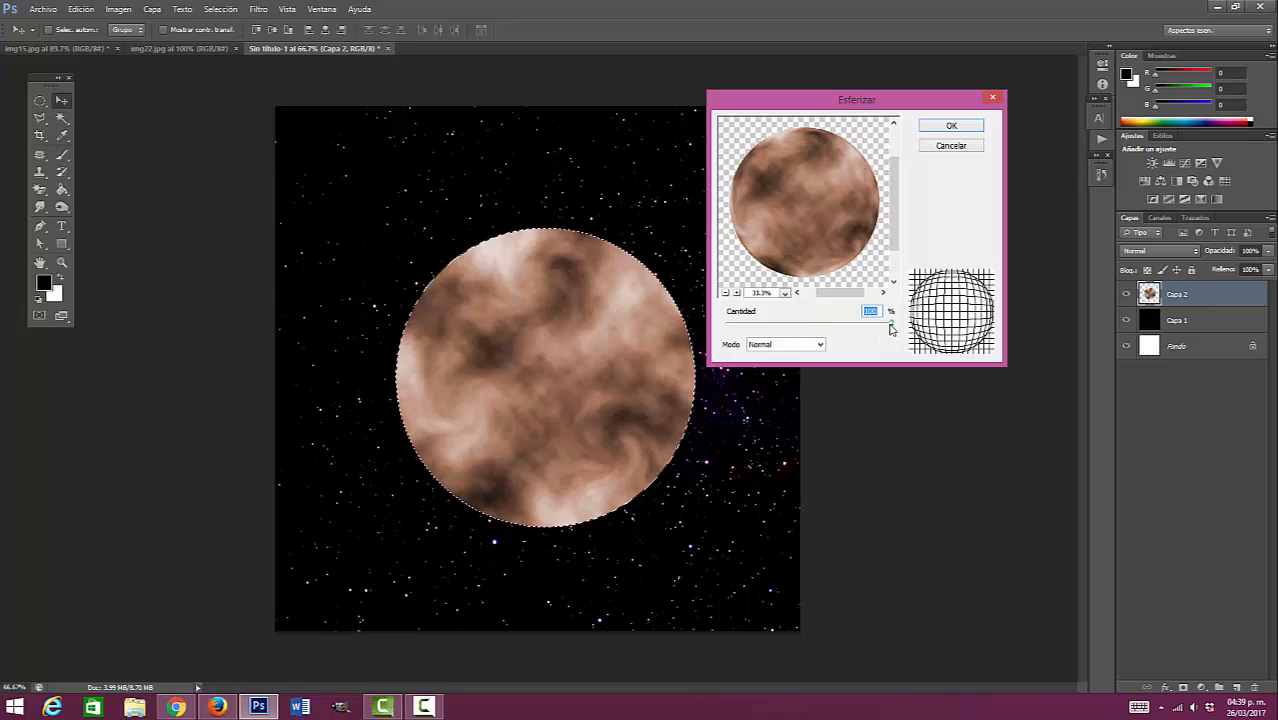
mouse_move(890, 322)
mouse_down()
mouse_move(831, 328)
mouse_move(899, 326)
mouse_up()
click(806, 211)
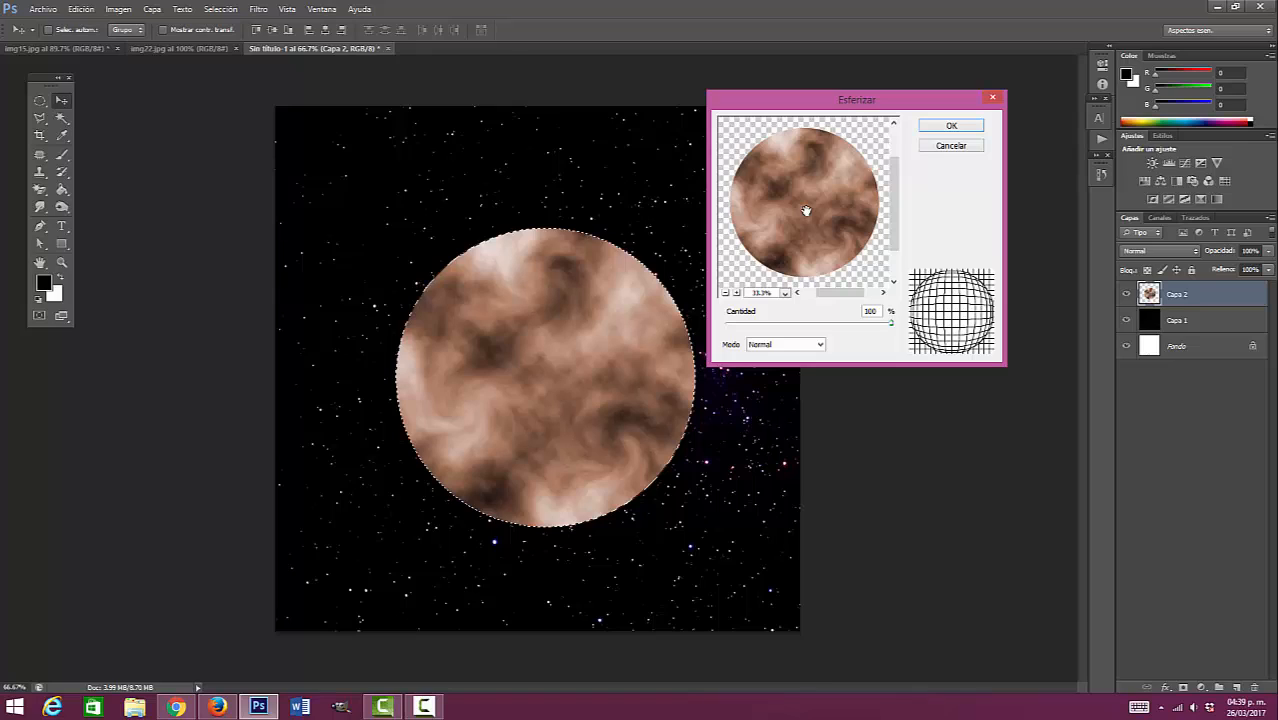
click(806, 211)
click(806, 211)
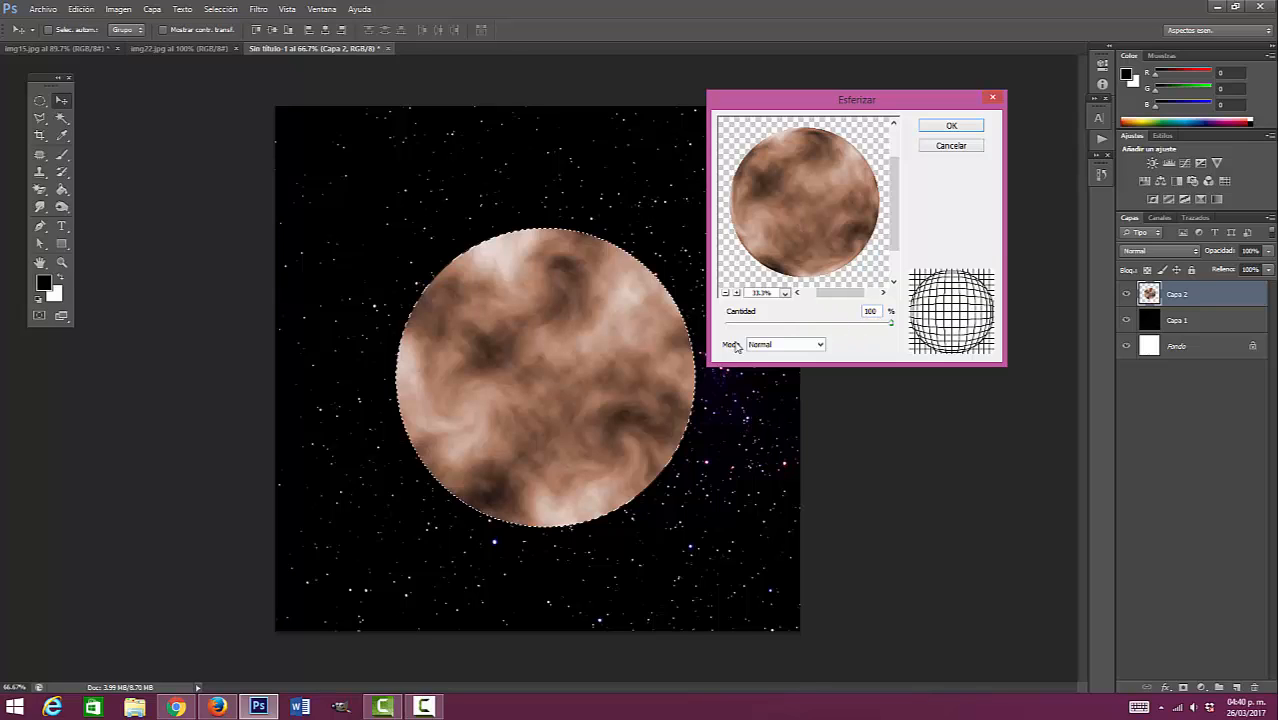
click(951, 126)
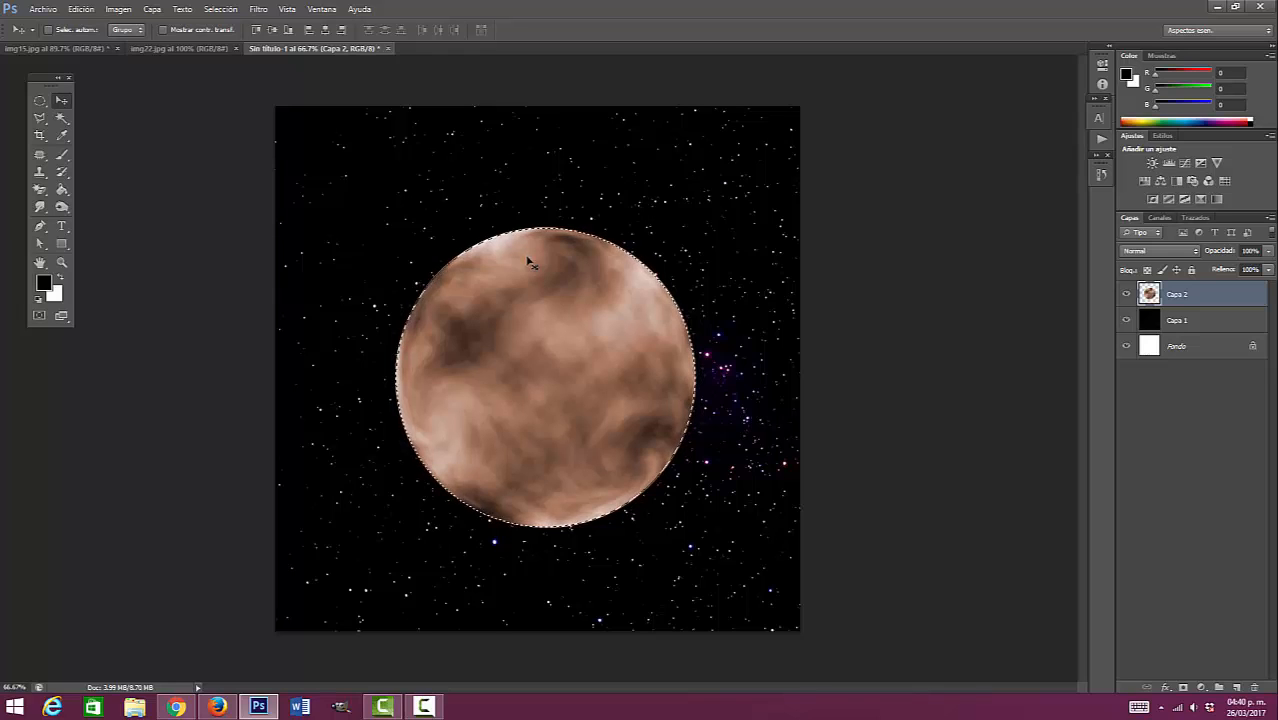
click(220, 9)
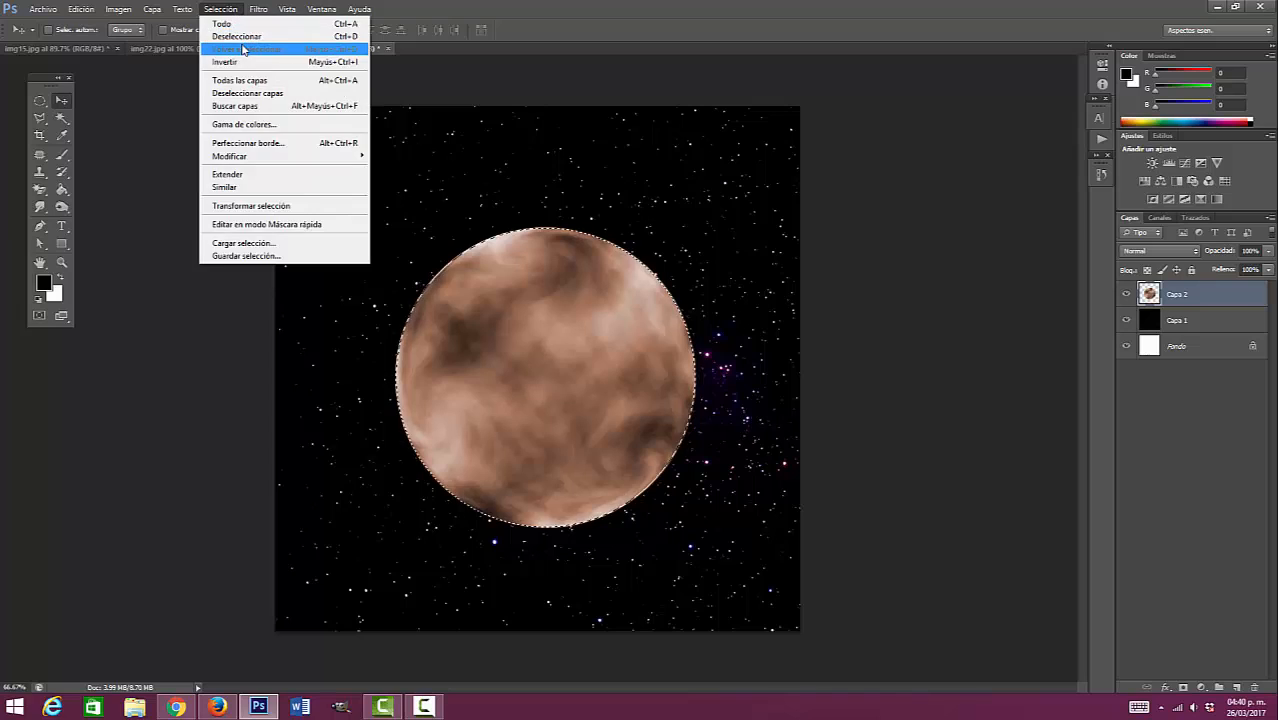
click(246, 40)
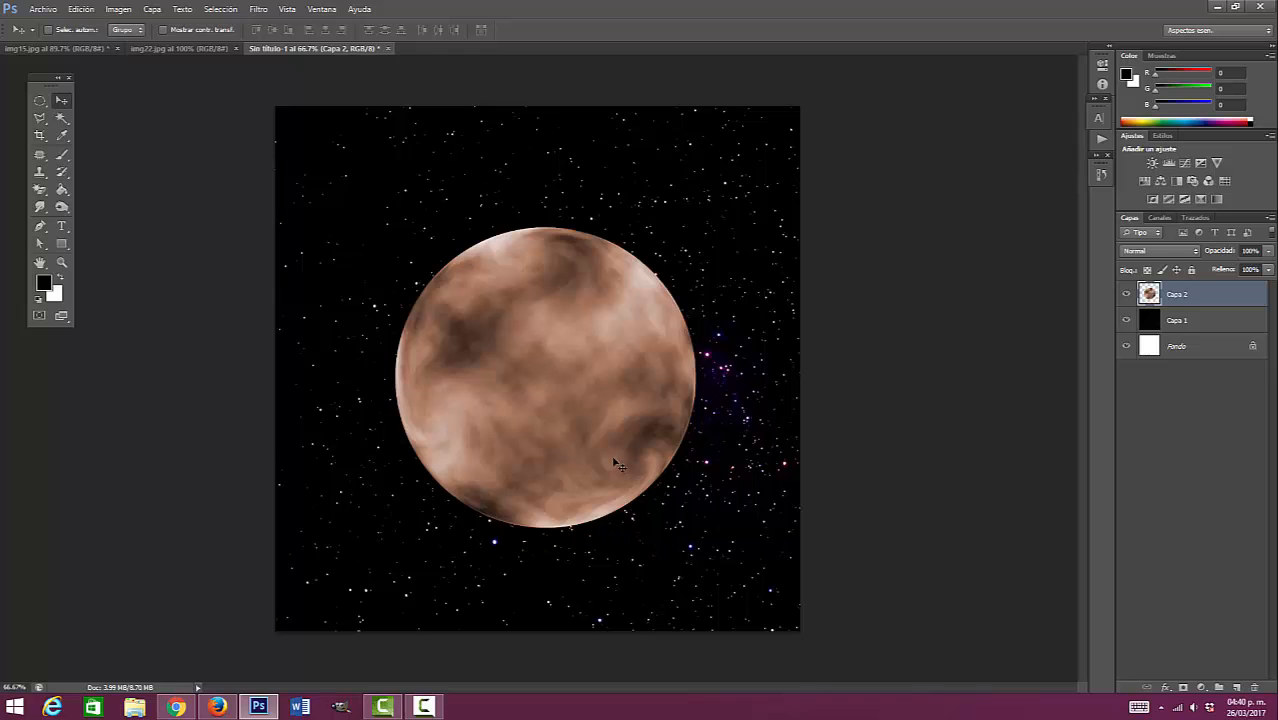
Step: Reposition the planet slightly higher and to the right over the starfield
mouse_move(611, 457)
mouse_down()
mouse_move(620, 470)
mouse_move(611, 457)
mouse_up()
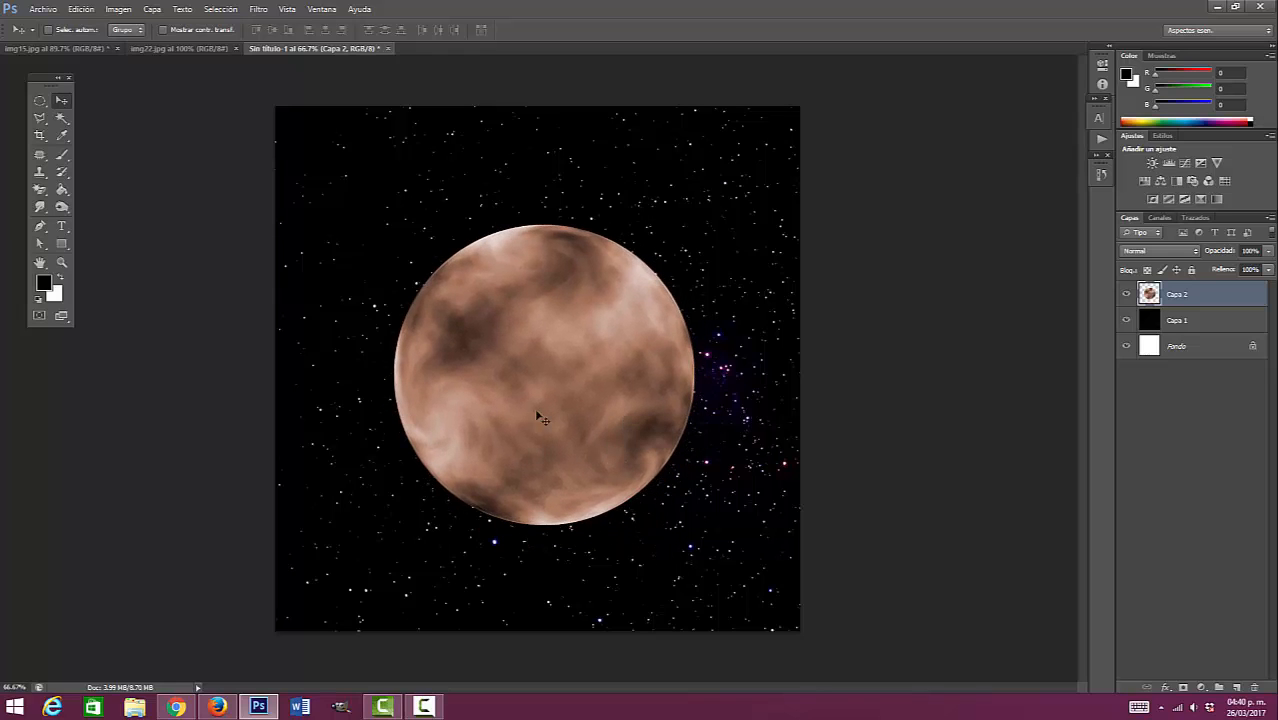
mouse_move(560, 398)
mouse_down()
mouse_move(579, 380)
mouse_move(564, 390)
mouse_up()
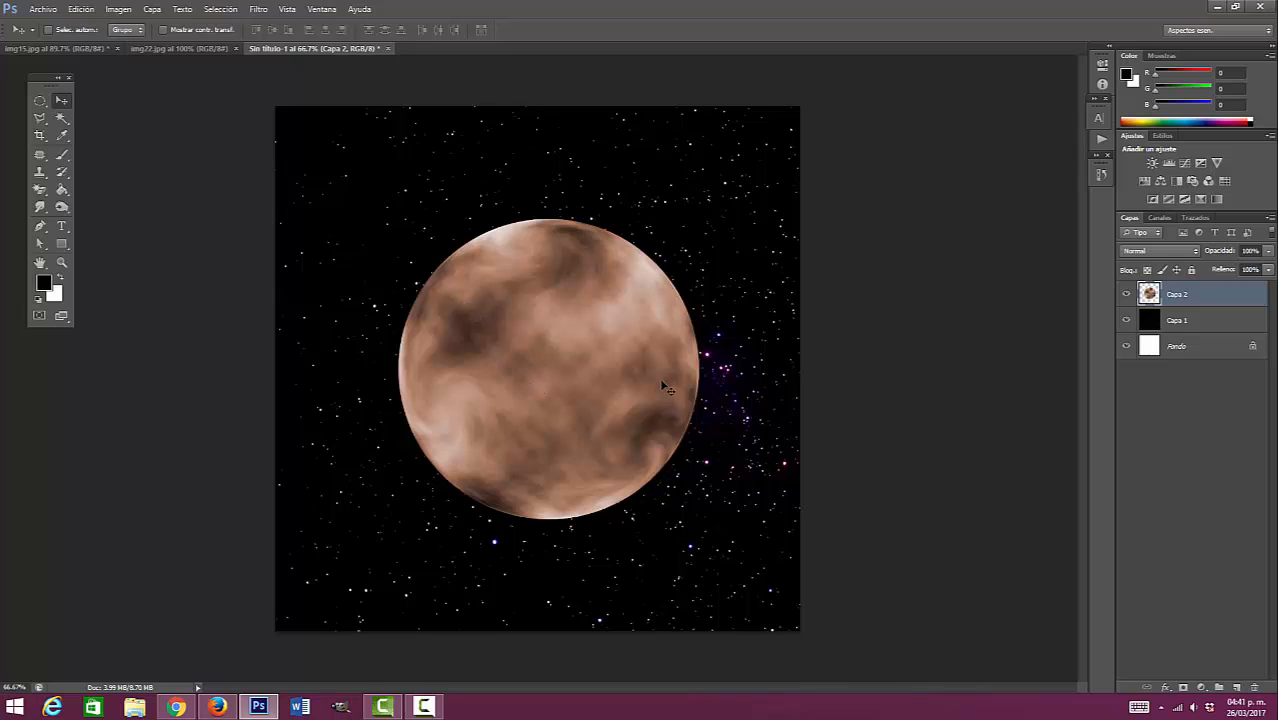
drag(660, 382, 654, 375)
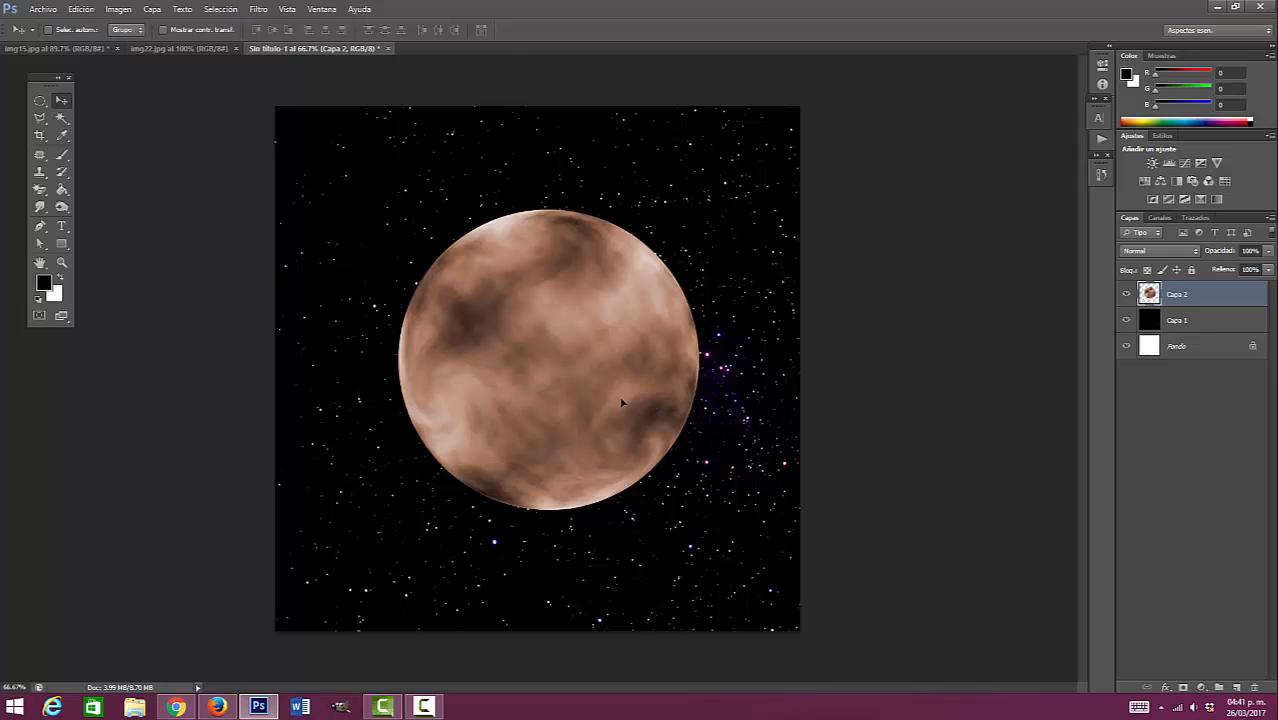
mouse_move(621, 402)
mouse_down()
mouse_move(602, 387)
mouse_move(615, 407)
mouse_up()
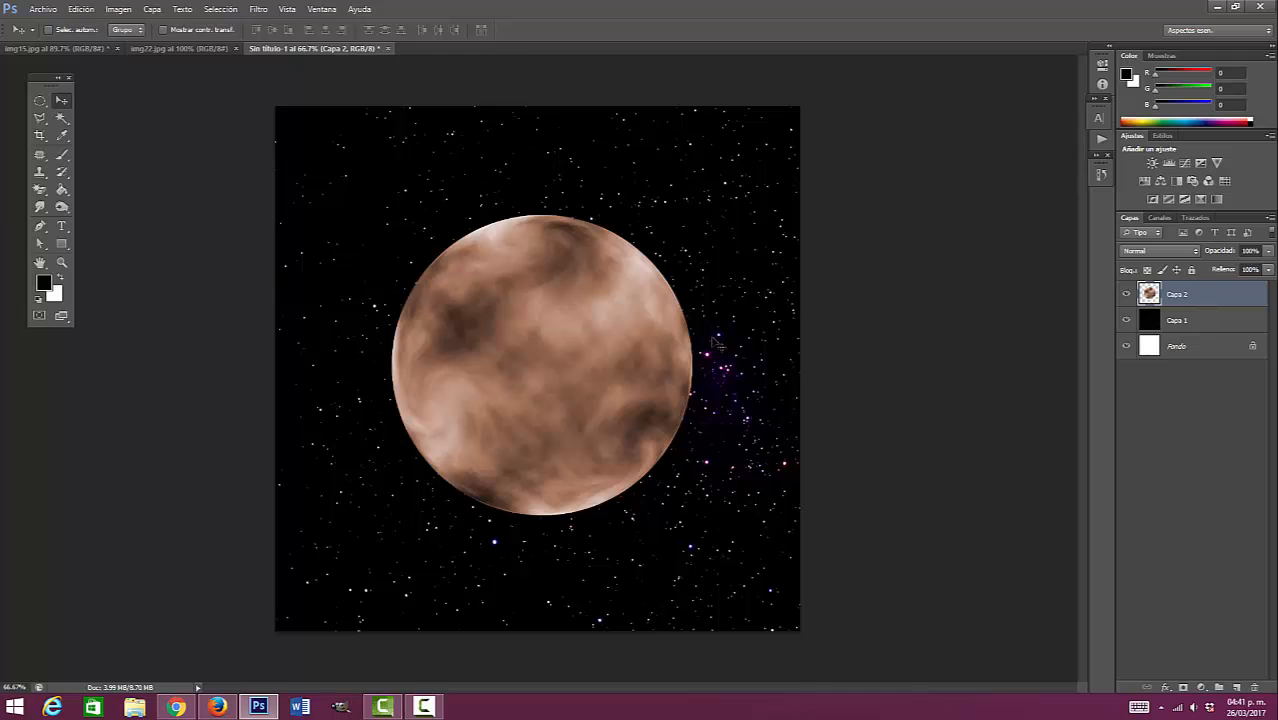
mouse_move(716, 345)
mouse_down()
mouse_move(750, 317)
mouse_move(709, 322)
mouse_move(729, 340)
mouse_up()
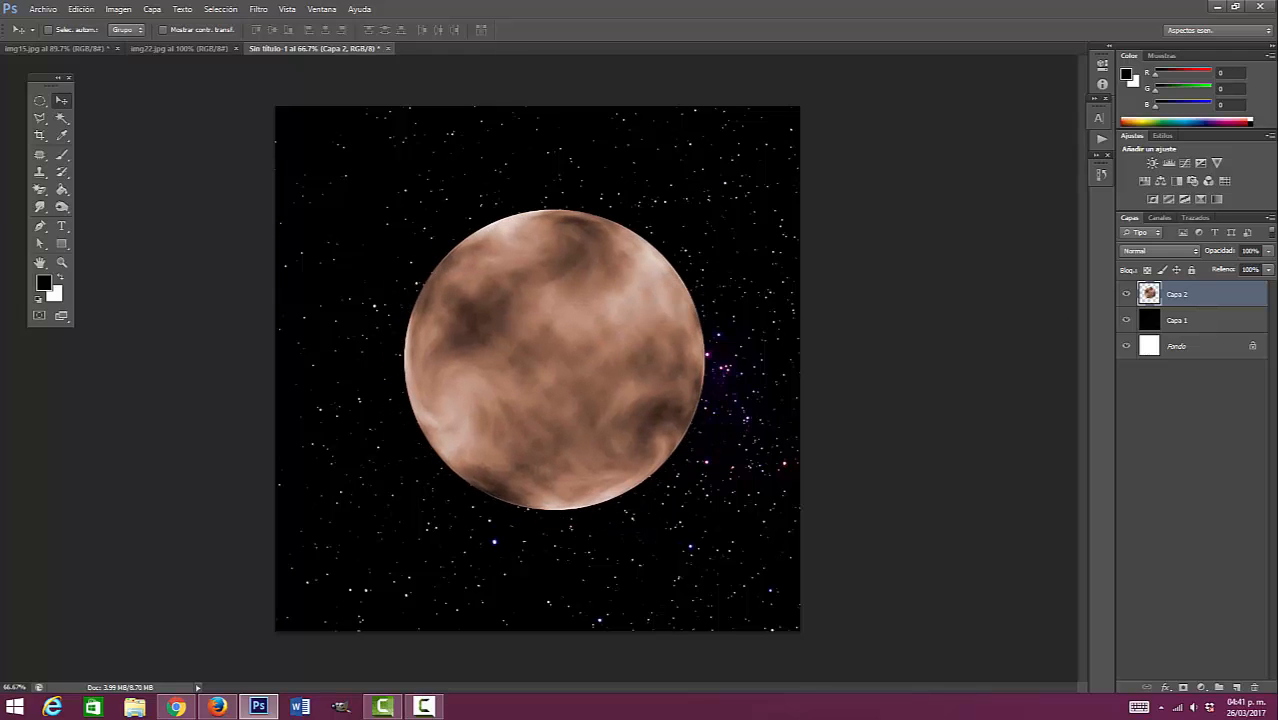
Step: Start the Efectos de iluminación filter on layer Capa 2, shrink the spotlight ellipse and move it toward the planet's upper right
click(1222, 322)
click(1222, 350)
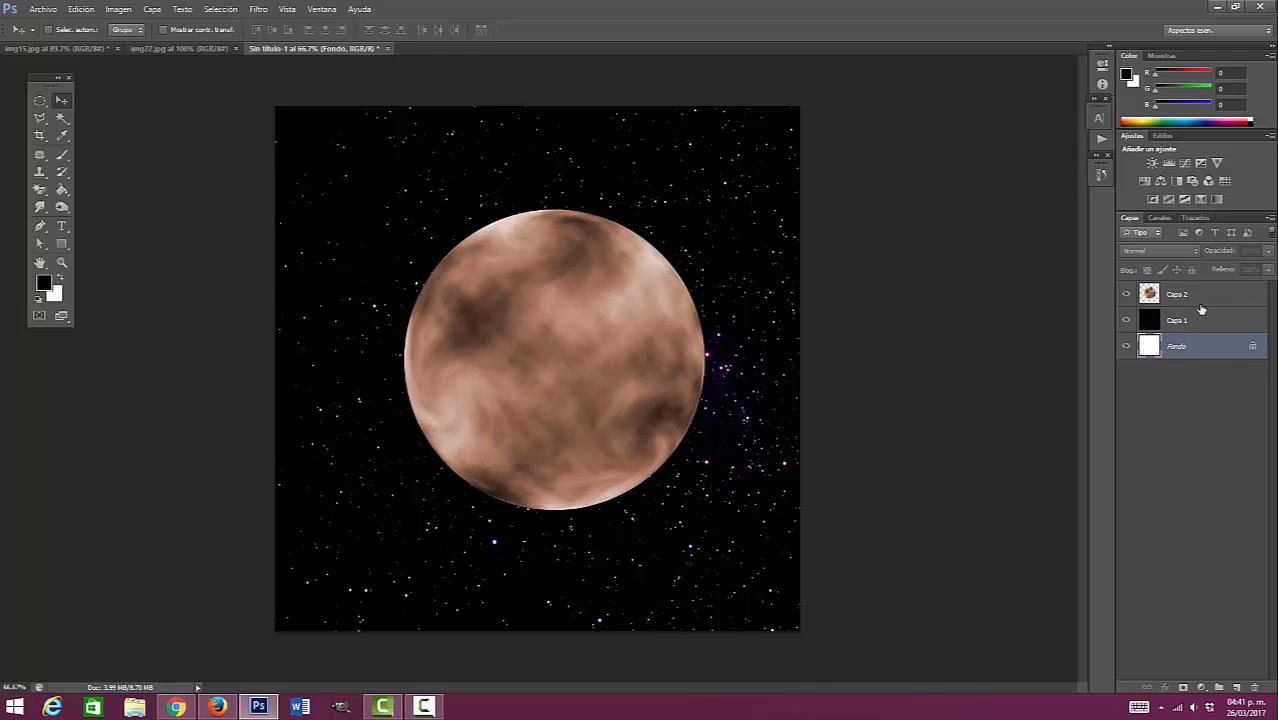
click(1202, 305)
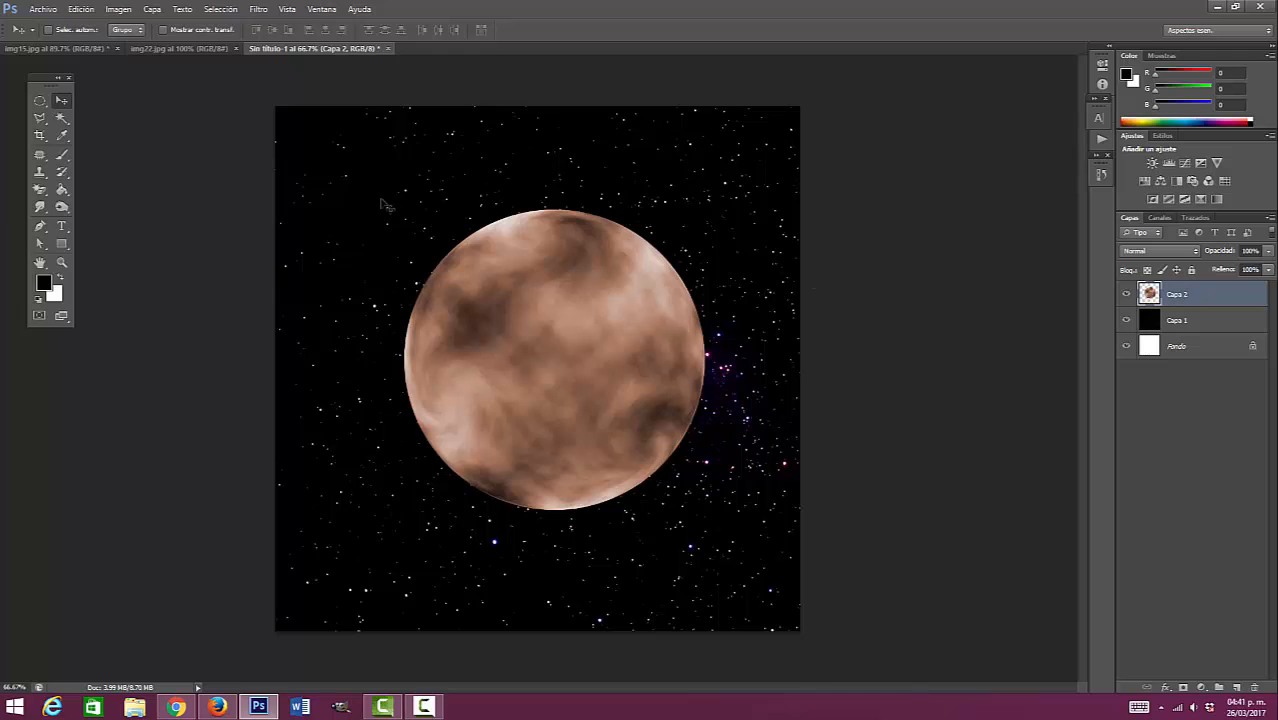
click(258, 9)
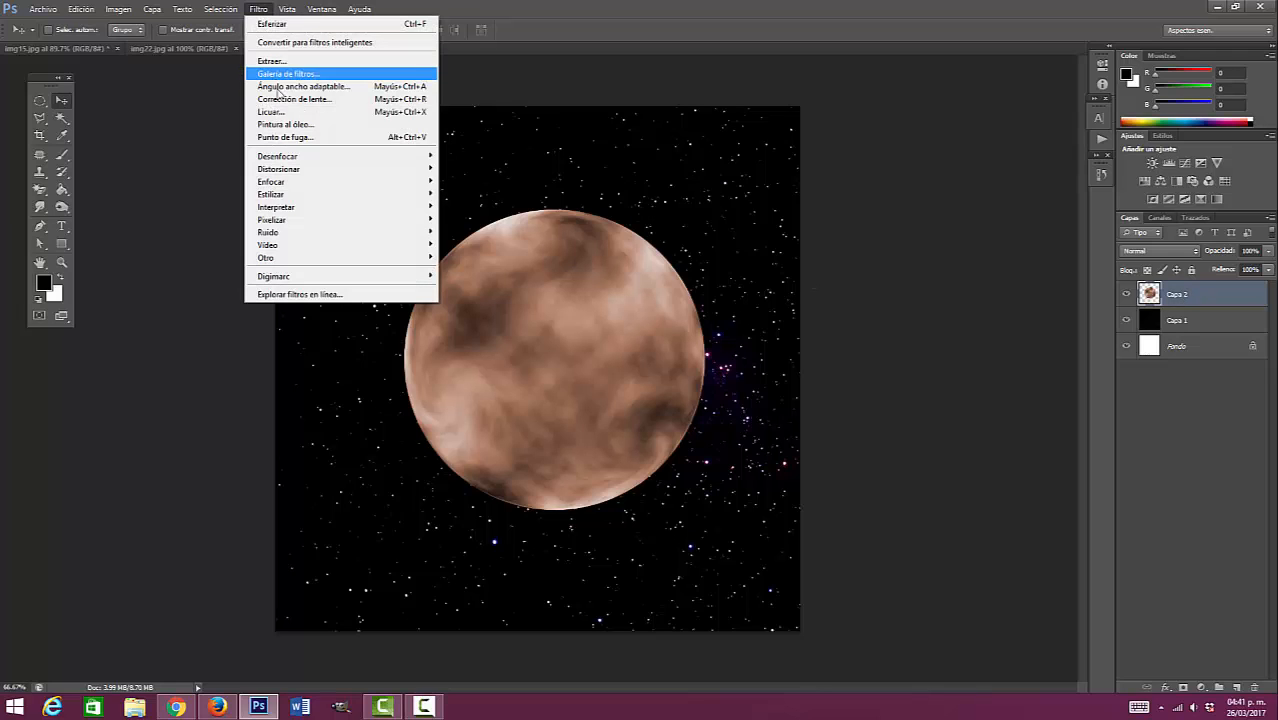
mouse_move(314, 207)
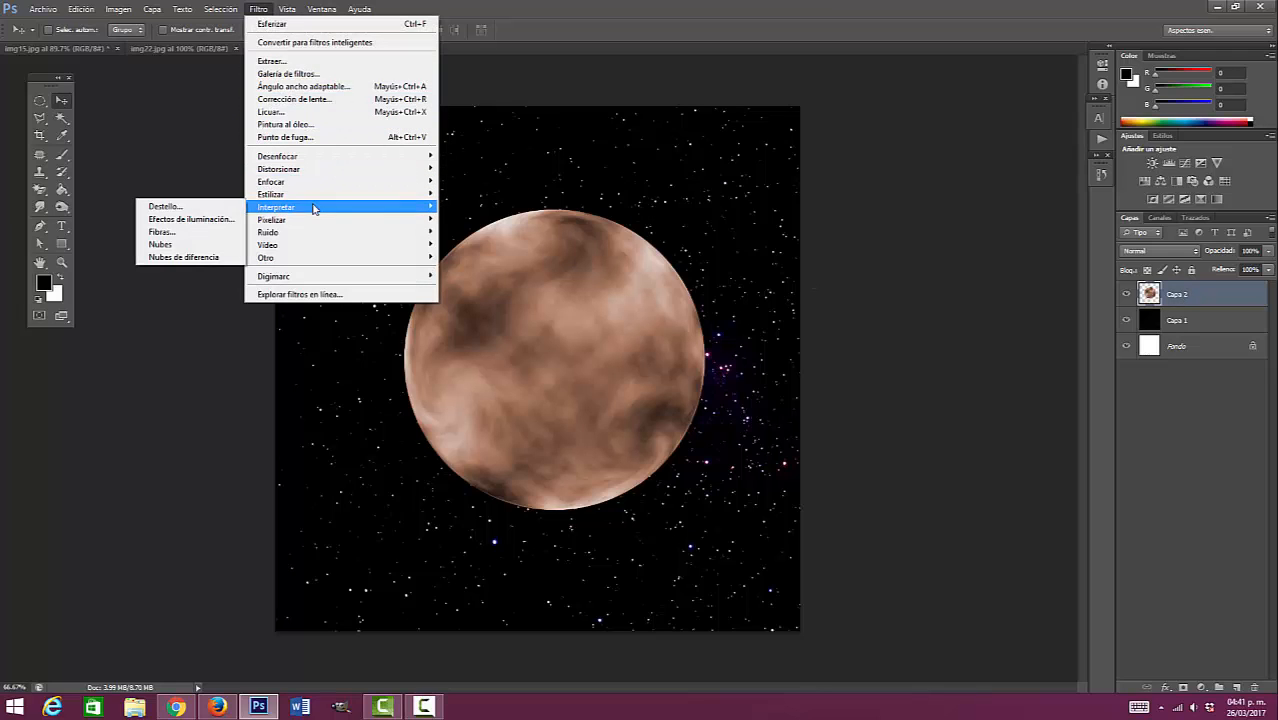
click(232, 220)
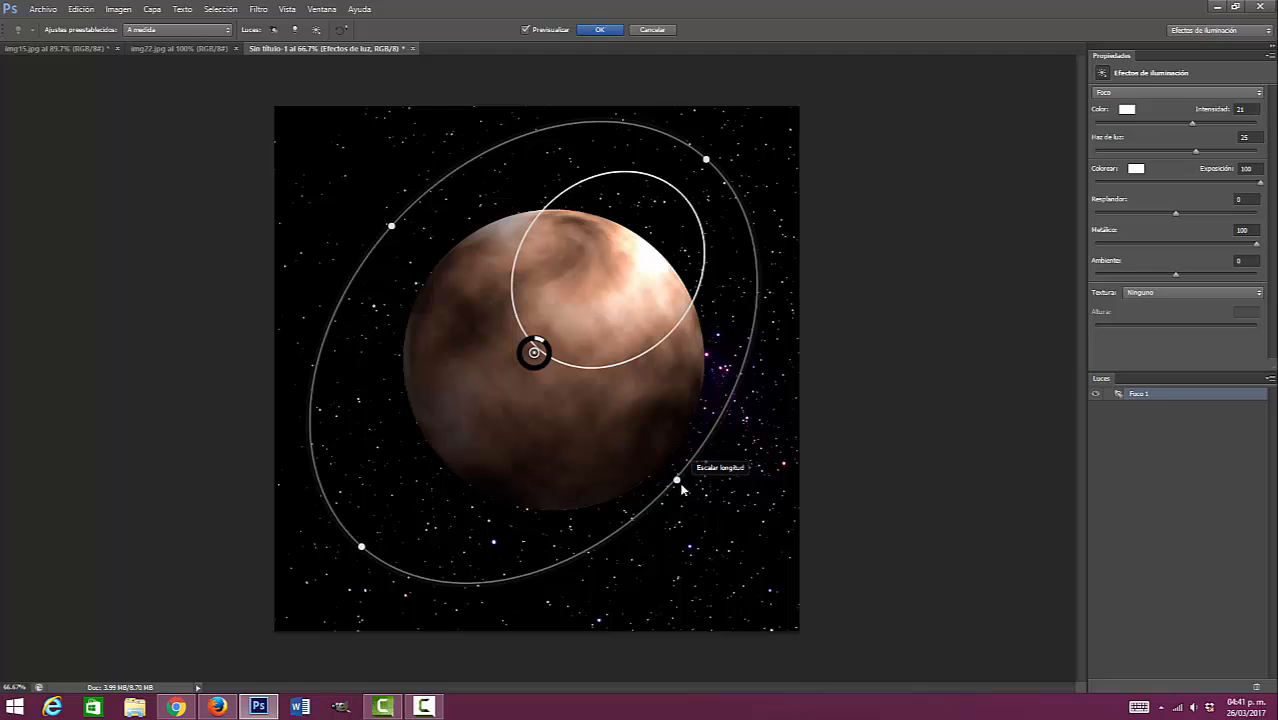
drag(678, 481, 623, 432)
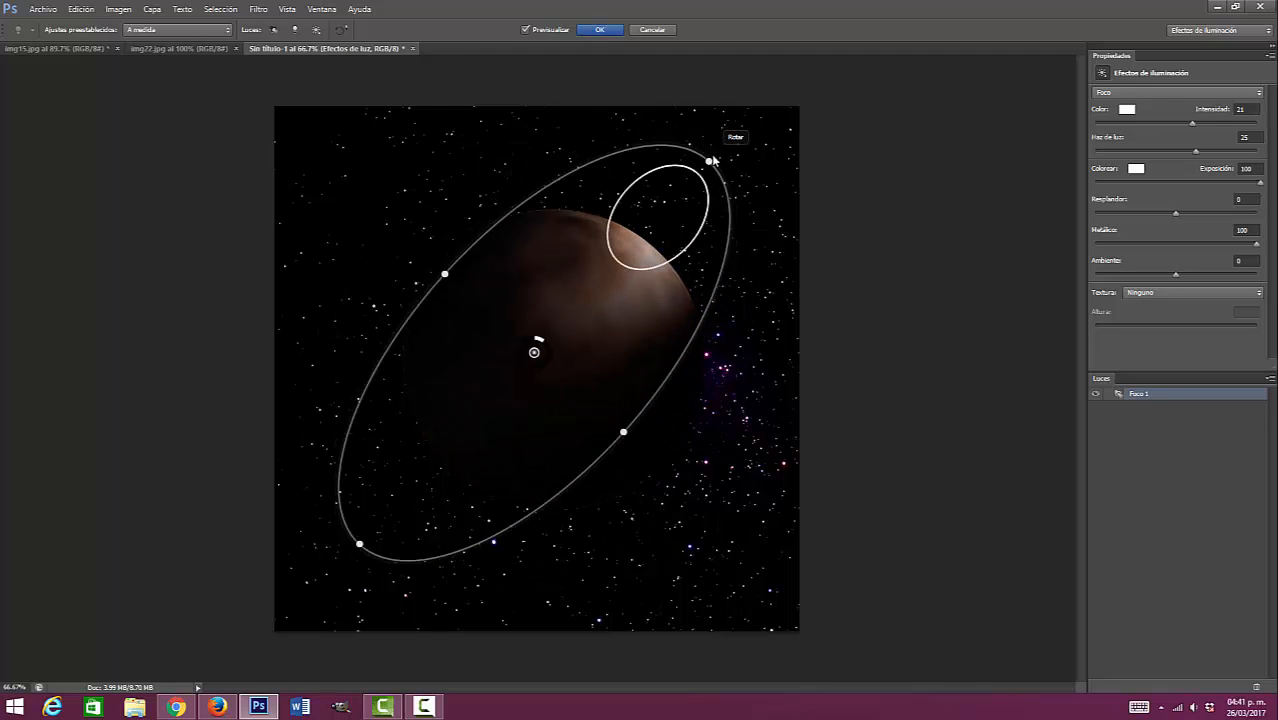
drag(713, 162, 641, 226)
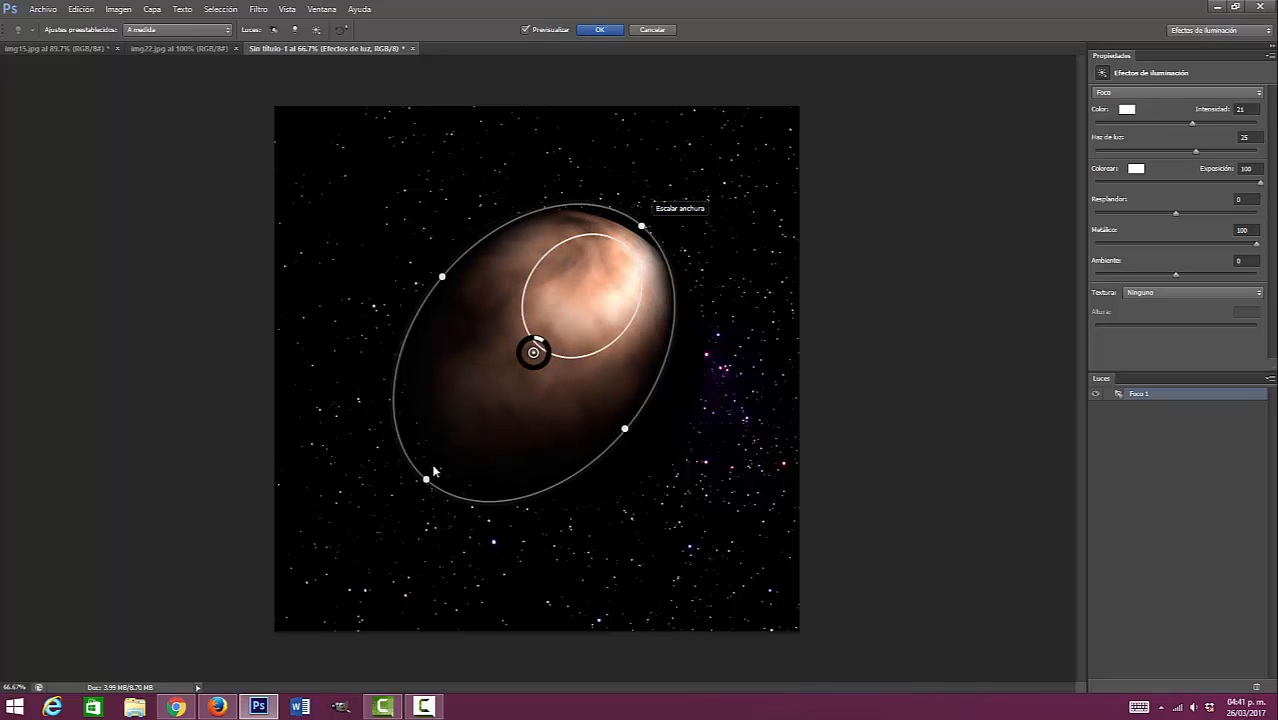
drag(434, 471, 569, 414)
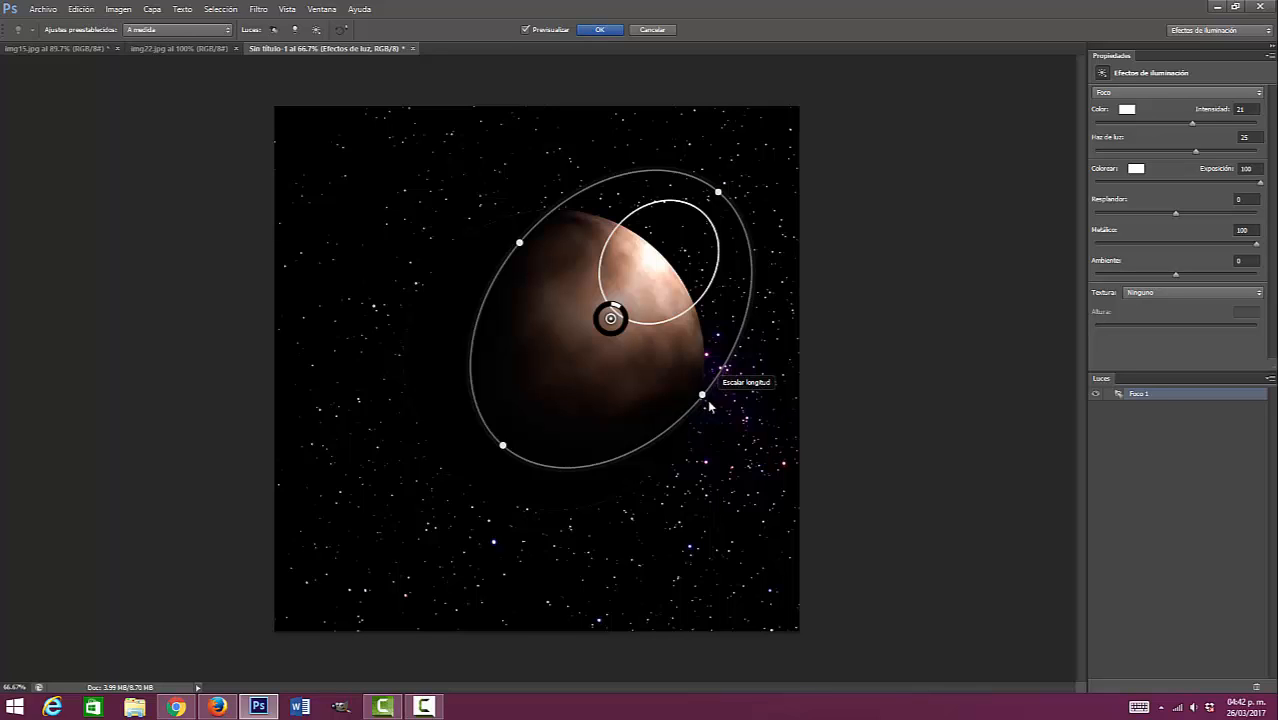
Step: Enlarge the spotlight ellipse and recenter it slightly above the planet's middle, with its bright zone over the upper right edge
mouse_move(708, 403)
mouse_down()
mouse_move(722, 417)
mouse_move(686, 385)
mouse_move(717, 413)
mouse_move(692, 395)
mouse_move(712, 425)
mouse_move(730, 427)
mouse_move(683, 381)
mouse_move(718, 413)
mouse_up()
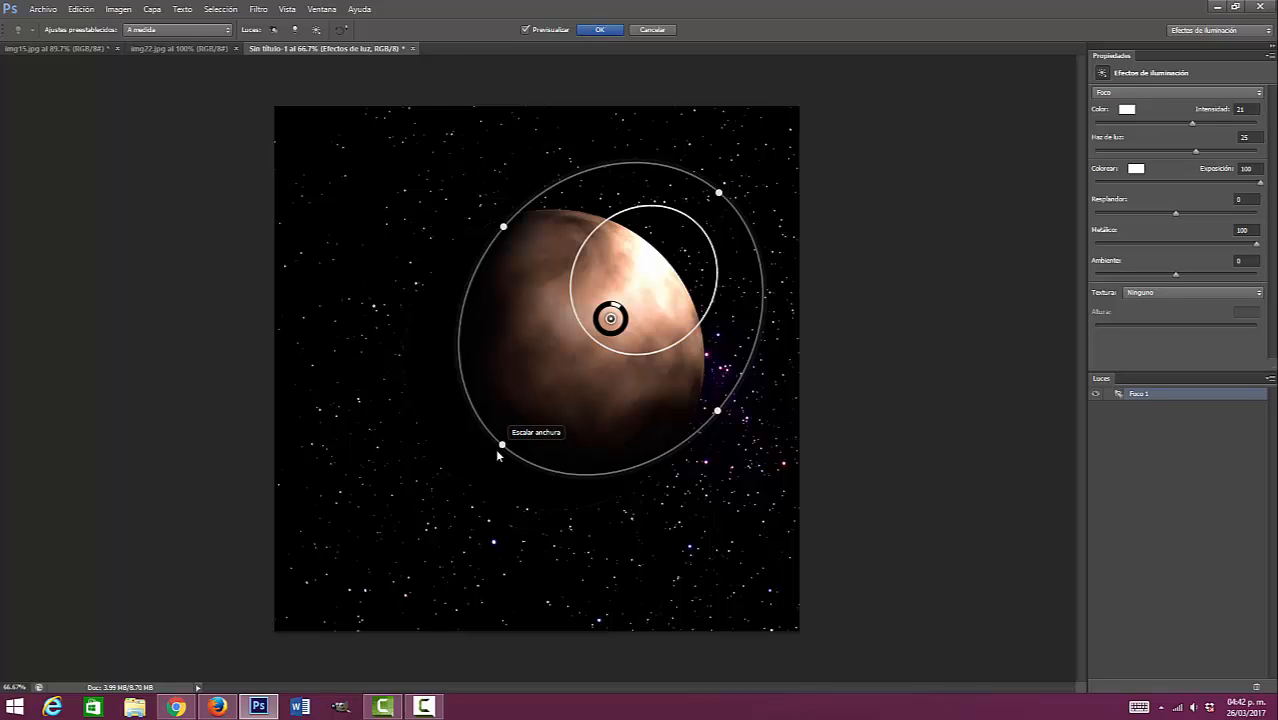
drag(497, 452, 476, 494)
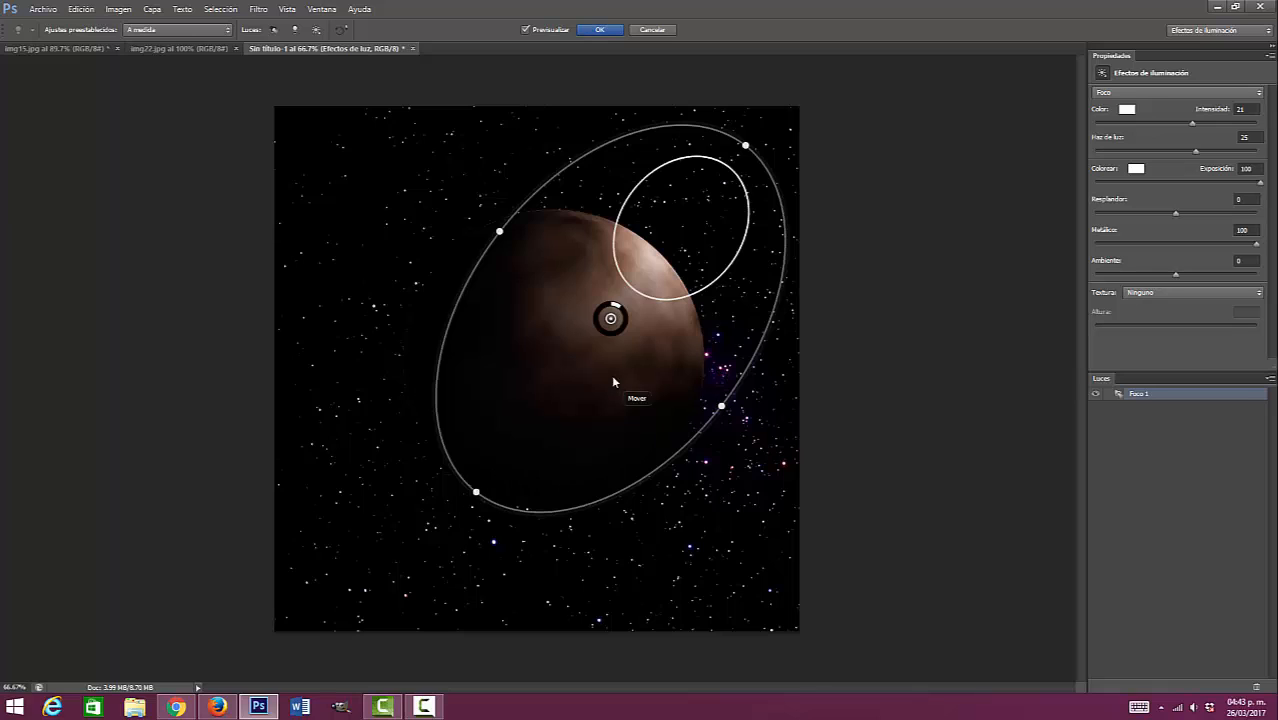
drag(610, 376, 590, 419)
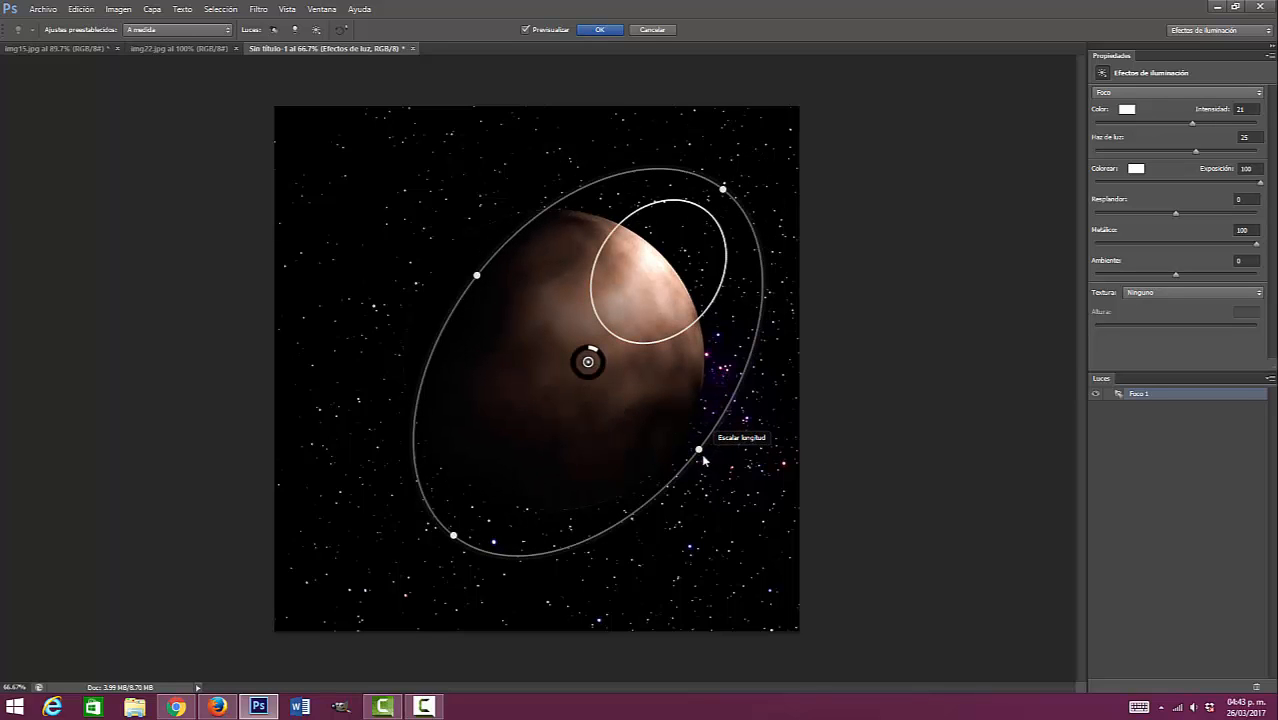
drag(701, 453, 713, 472)
drag(583, 440, 576, 414)
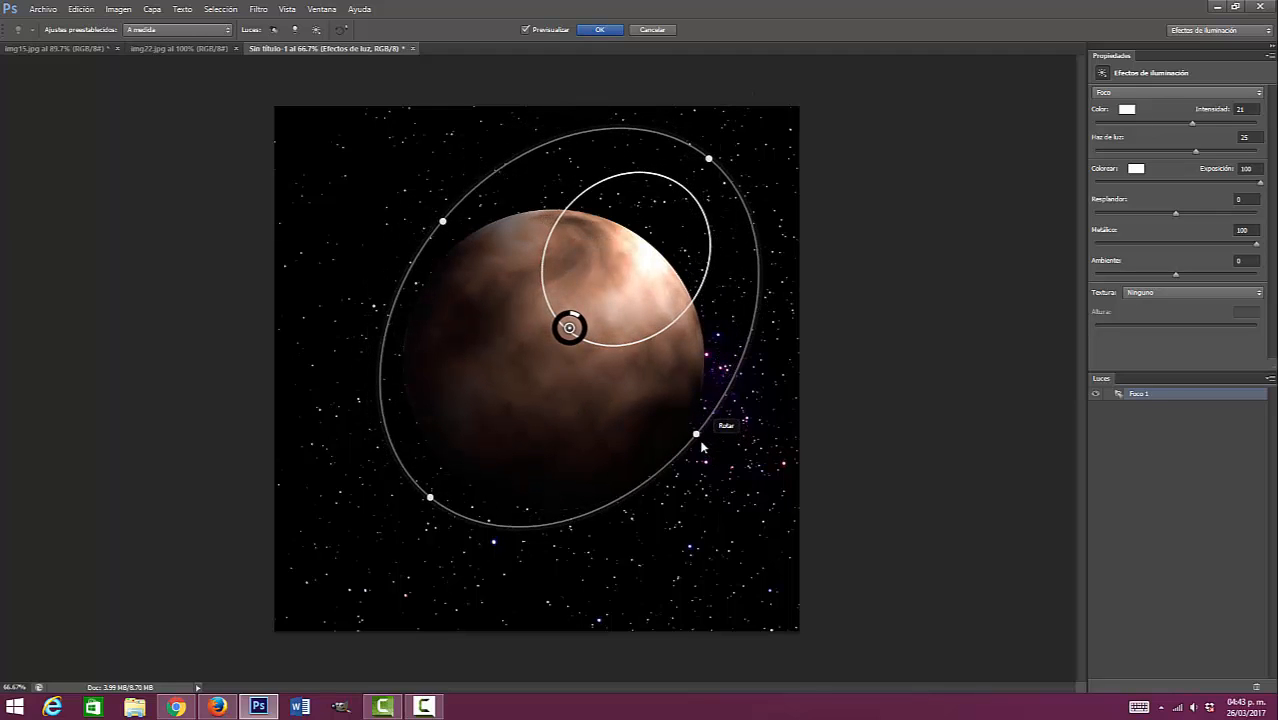
drag(703, 446, 705, 448)
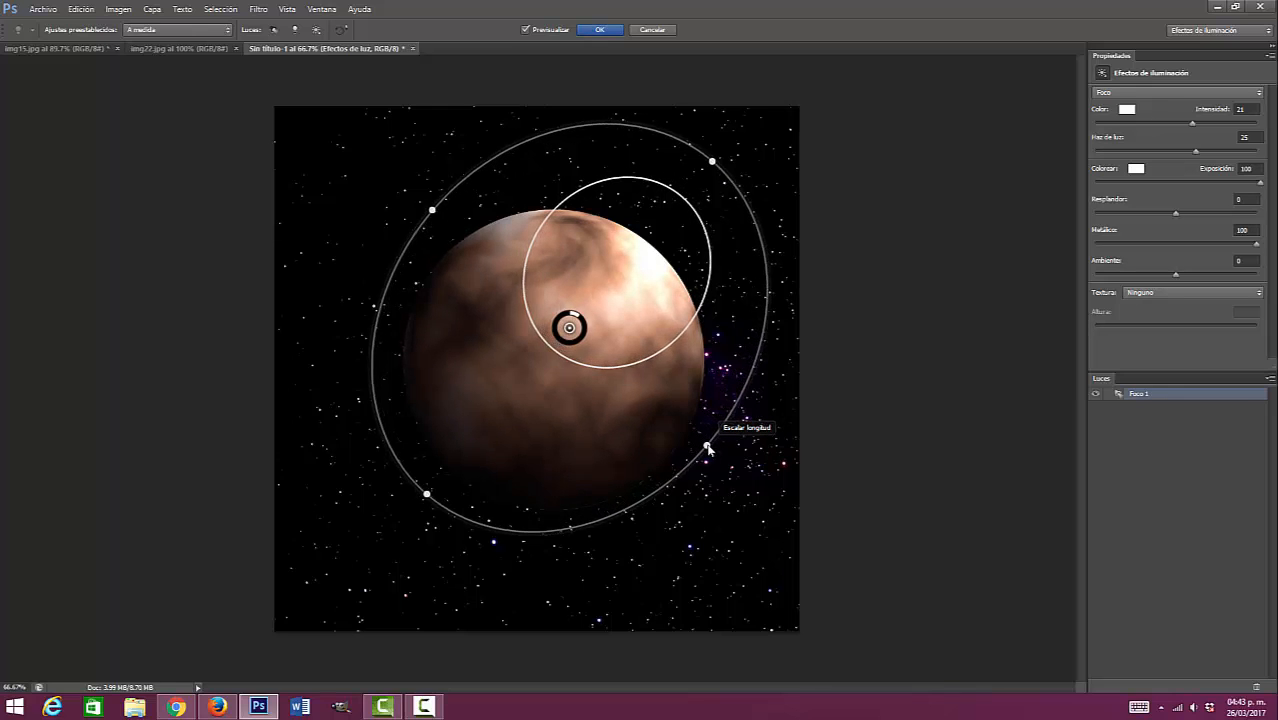
drag(623, 444, 645, 429)
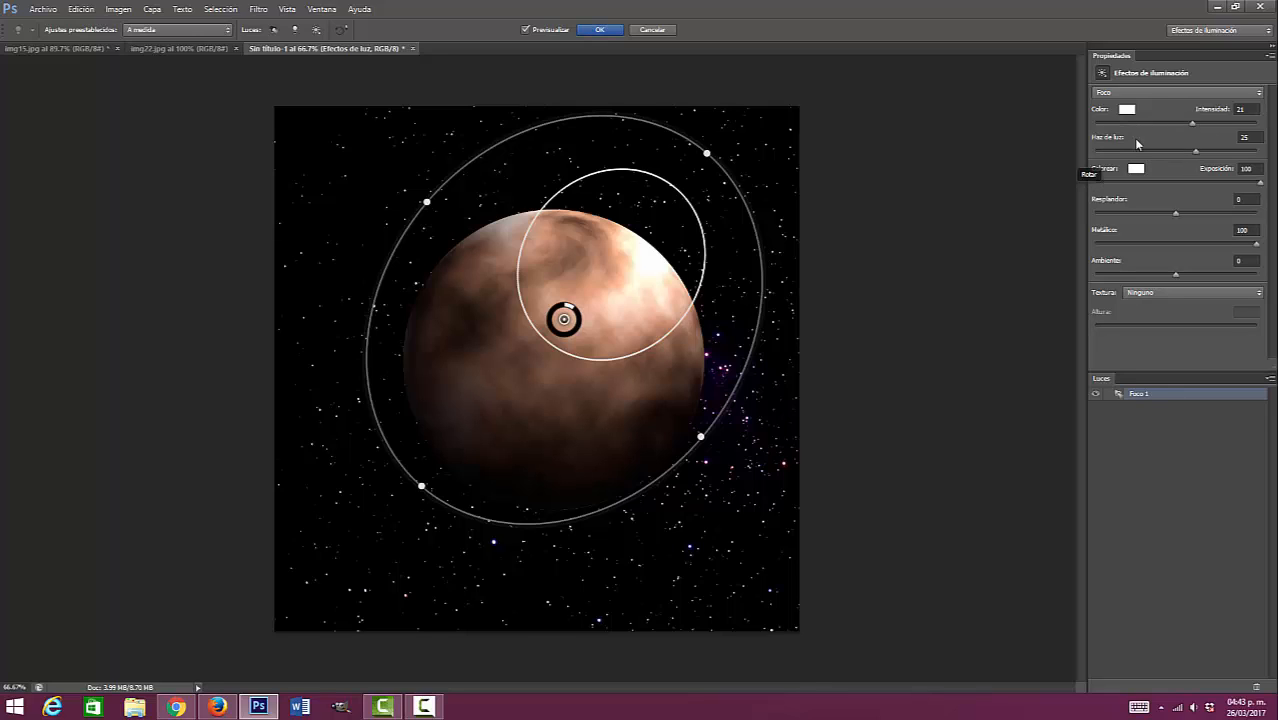
Step: Set the spotlight's intensity to 18 and its beam to about 50, shift it slightly lower left, and apply the lighting
drag(1193, 123, 1200, 178)
drag(561, 364, 567, 430)
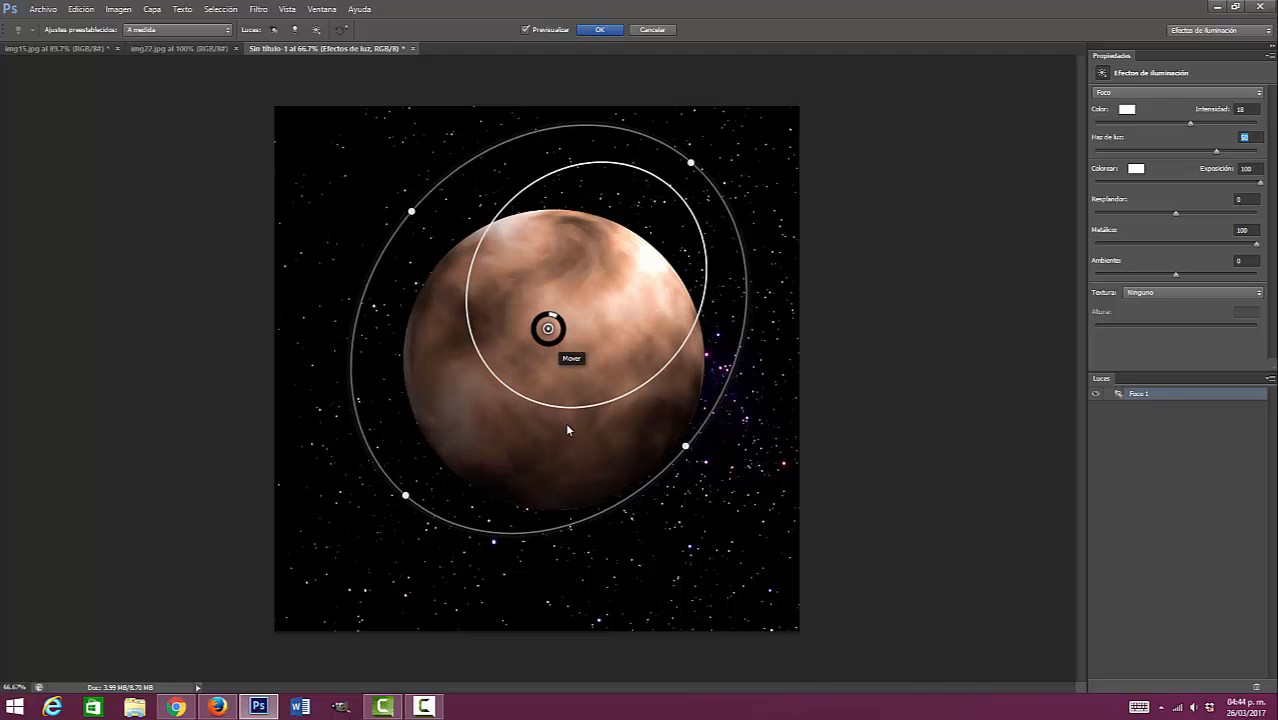
click(591, 32)
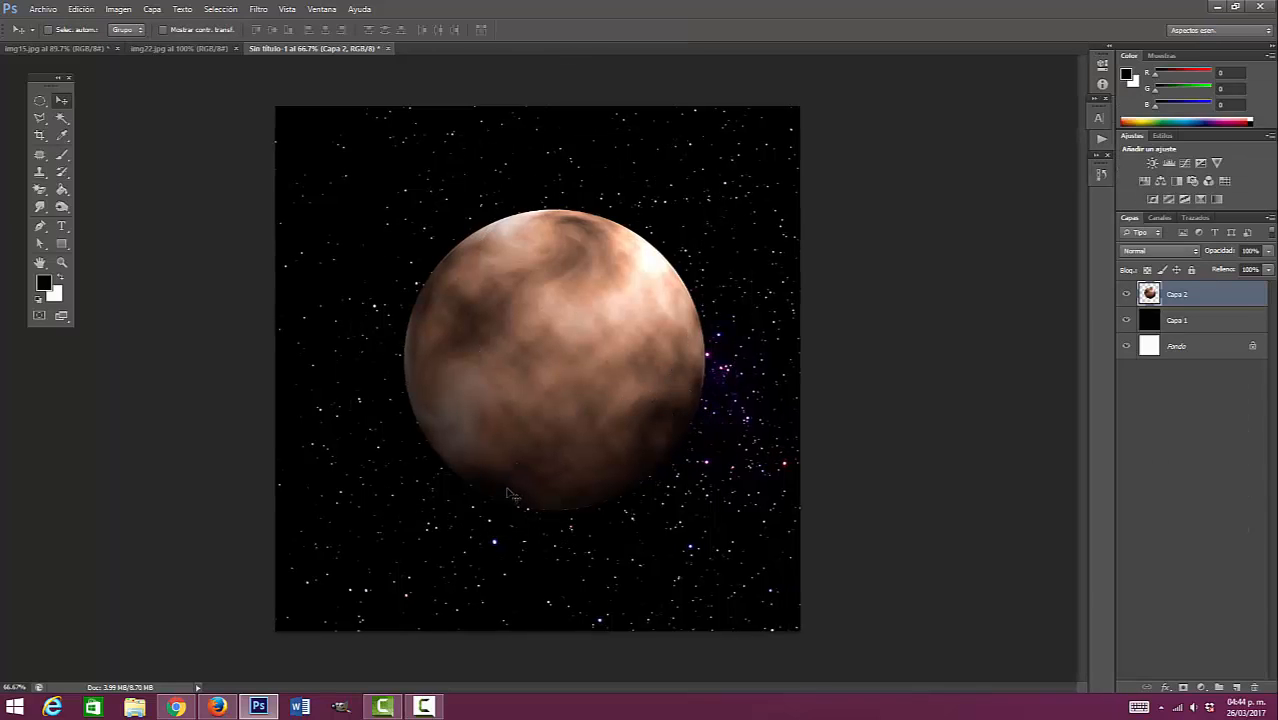
Step: Compare the planet without and with the lighting effect, and move it slightly lower over the starfield
key(ctrl+z)
key(ctrl+z)
drag(705, 355, 705, 379)
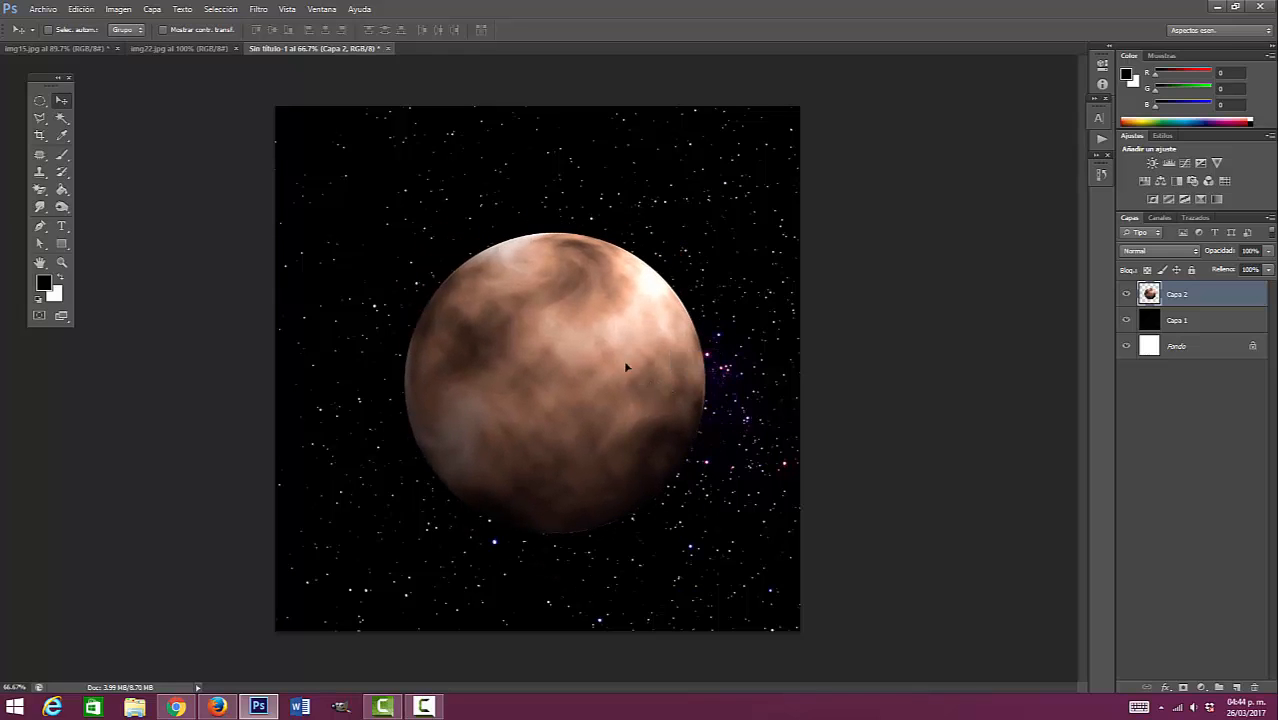
Step: Scale the planet down slightly with Free Transform and reposition it near the middle of the starfield
mouse_move(626, 367)
mouse_down()
mouse_move(625, 353)
mouse_move(642, 364)
mouse_move(616, 388)
mouse_up()
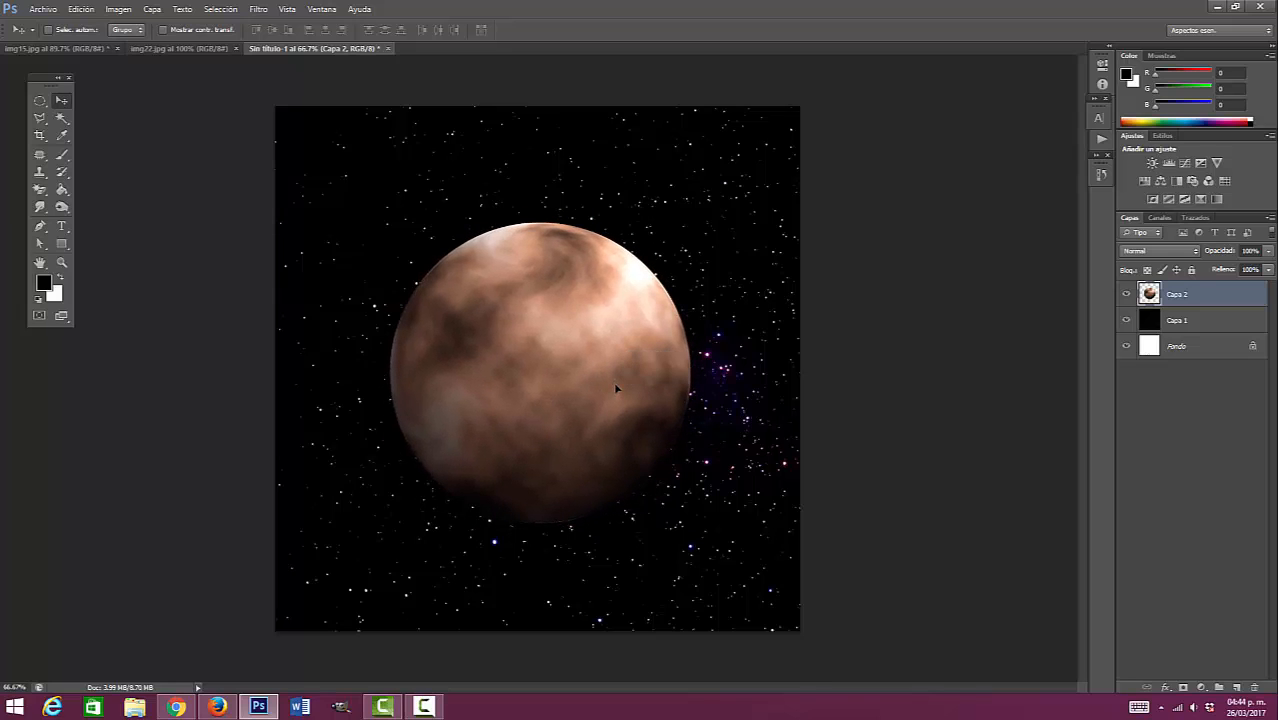
click(81, 9)
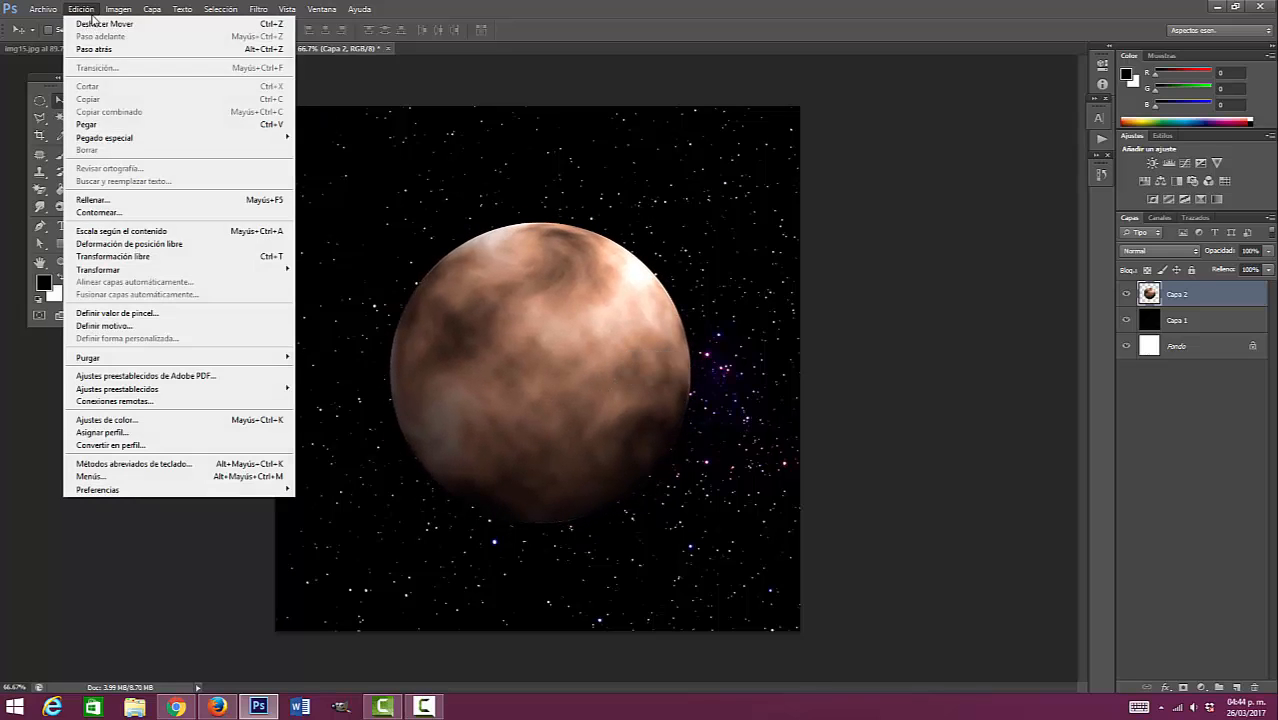
click(134, 258)
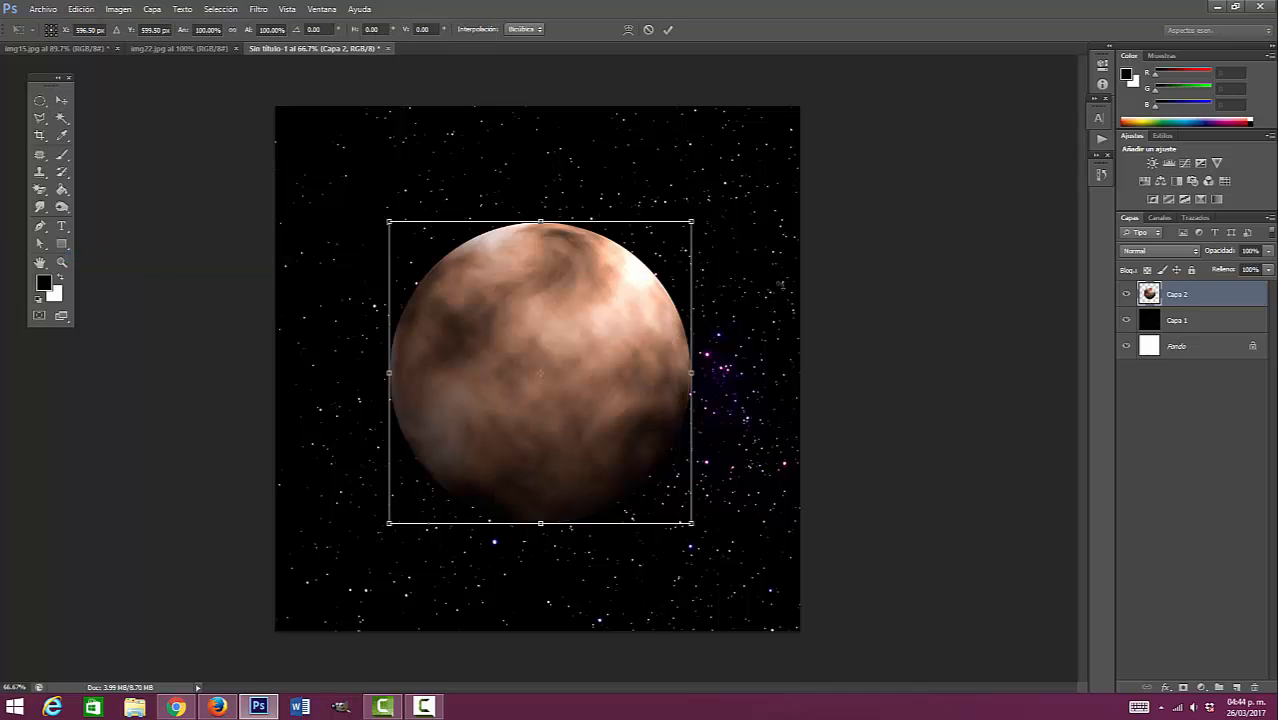
drag(692, 221, 665, 248)
key(Return)
drag(585, 380, 601, 366)
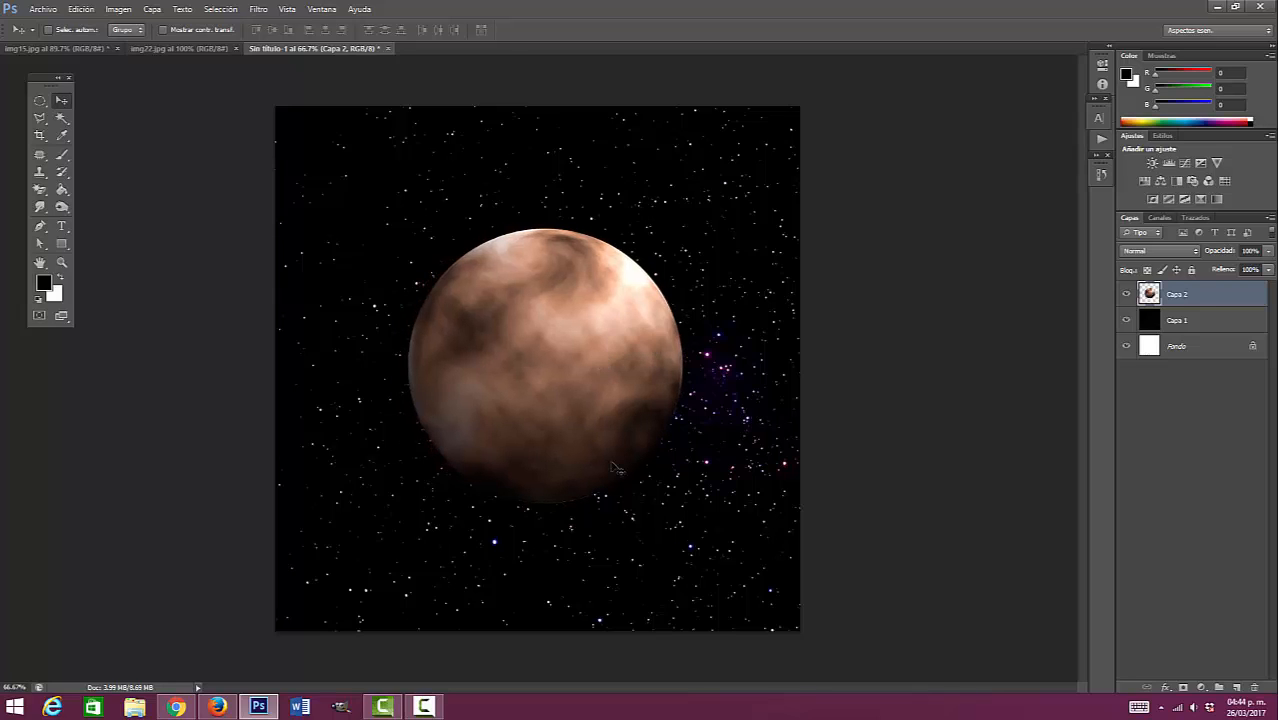
drag(611, 451, 611, 452)
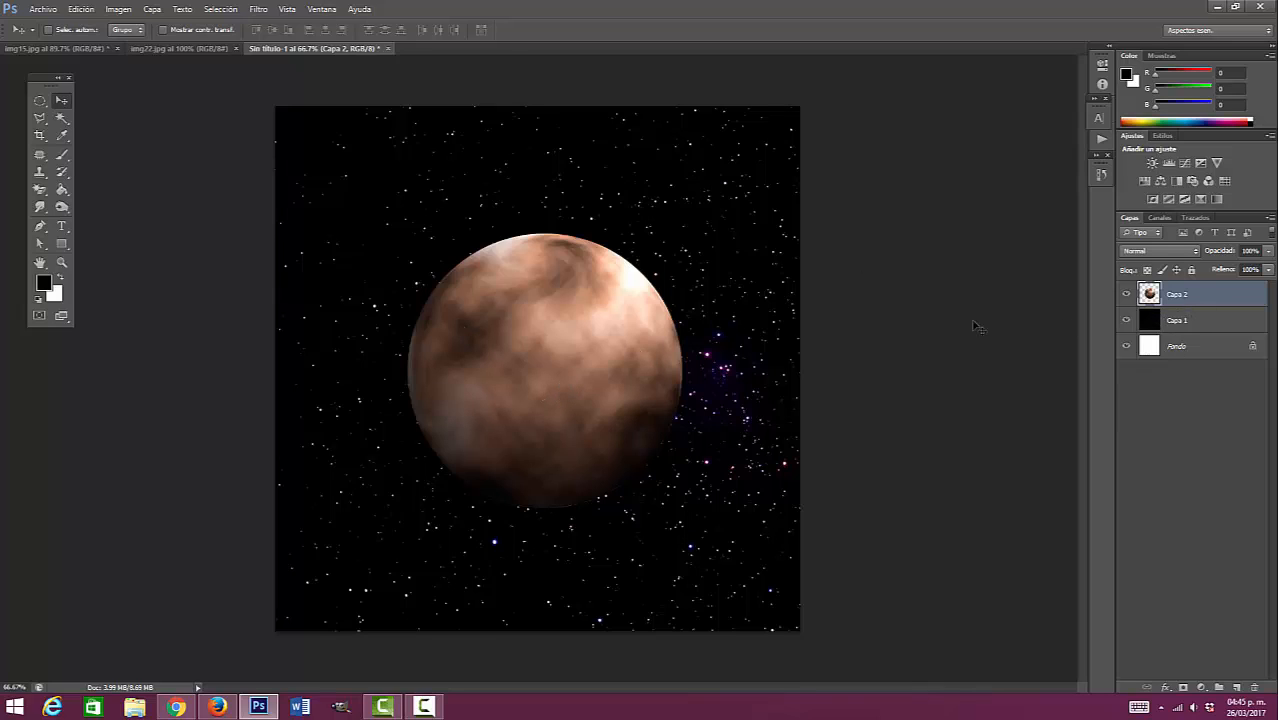
Step: Start the Destello filter on layer Capa 1, place the flare near the image's upper right corner and lower its brightness to 72%
click(1184, 320)
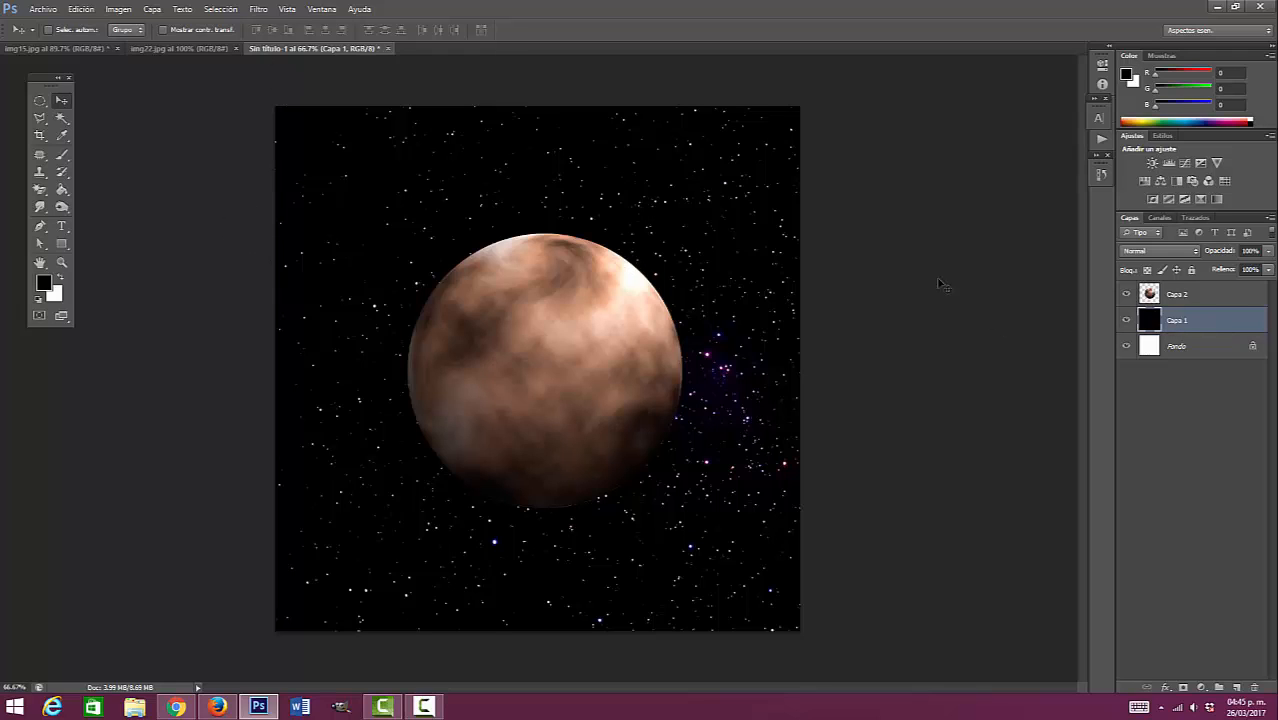
click(258, 9)
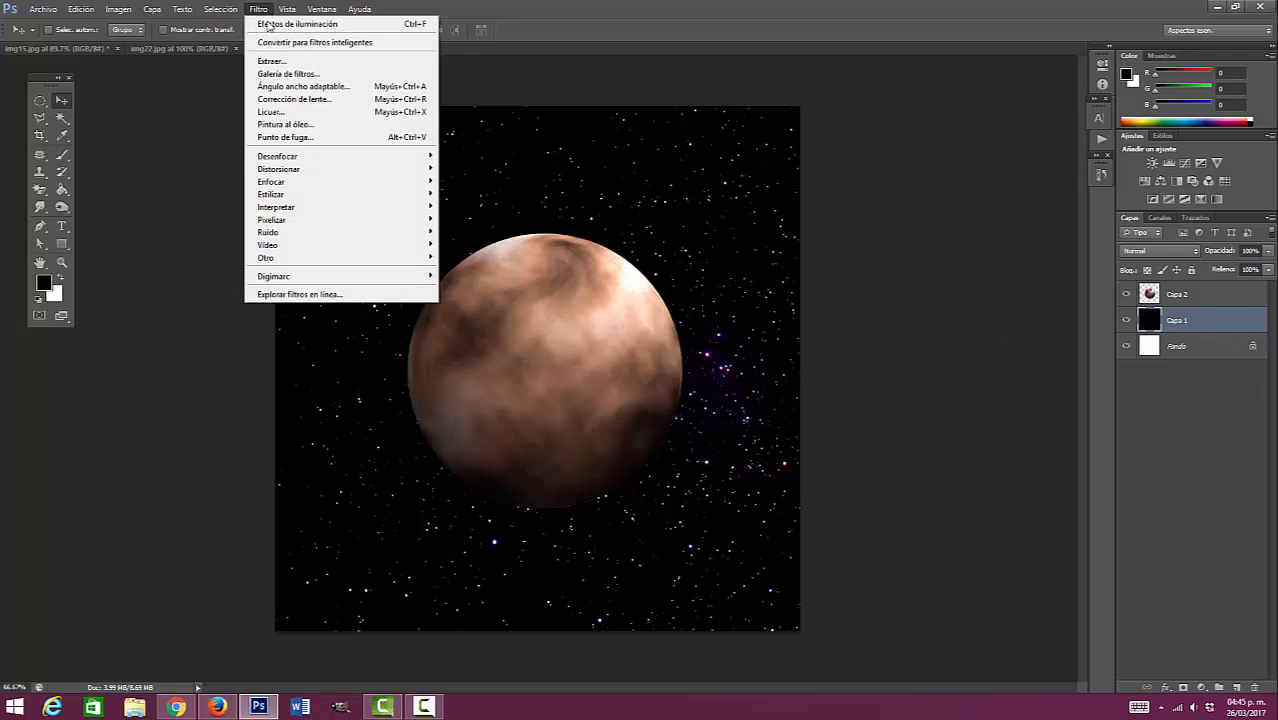
mouse_move(289, 207)
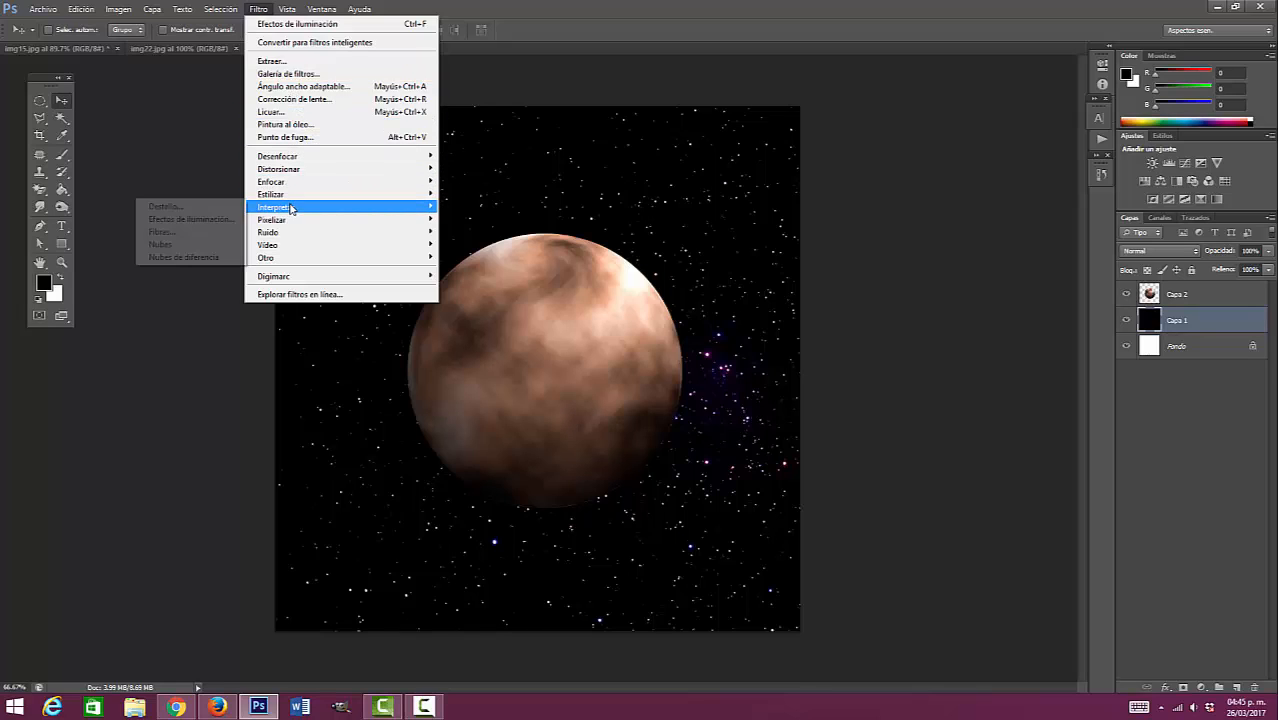
click(214, 206)
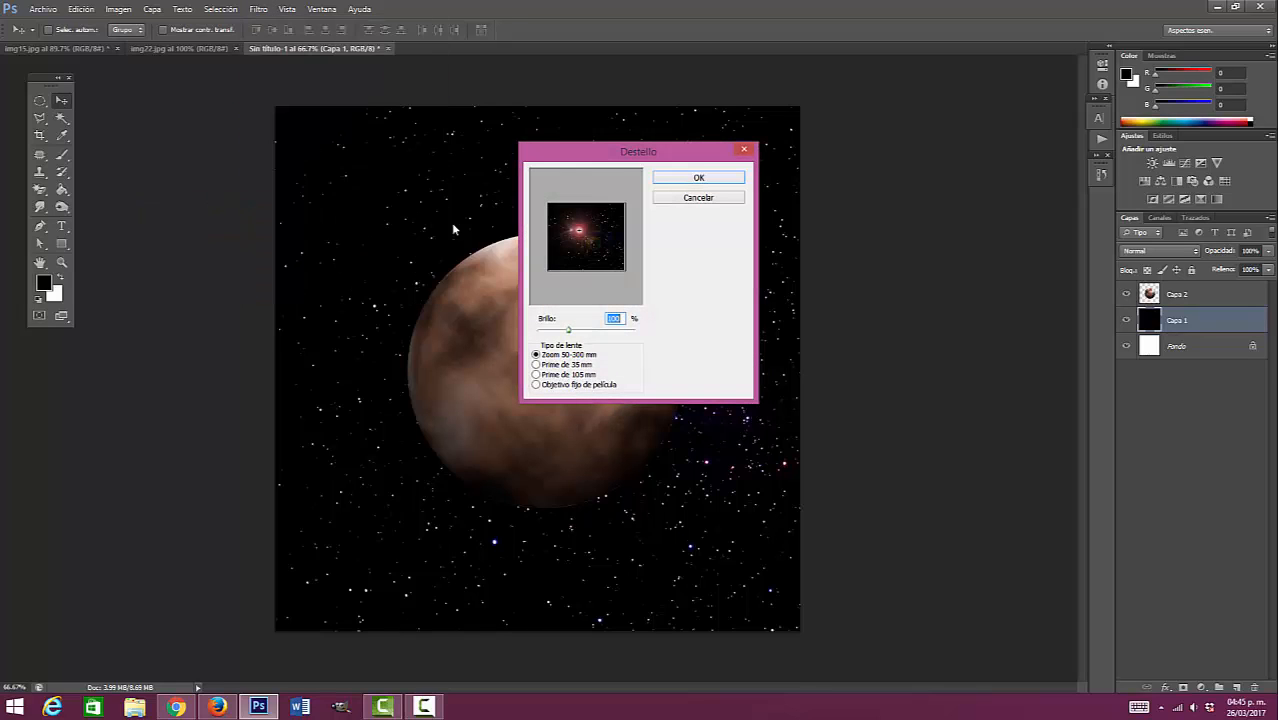
drag(596, 228, 613, 217)
mouse_move(567, 332)
mouse_down()
mouse_move(545, 333)
mouse_move(593, 333)
mouse_move(545, 340)
mouse_move(589, 341)
mouse_move(547, 341)
mouse_move(558, 342)
mouse_up()
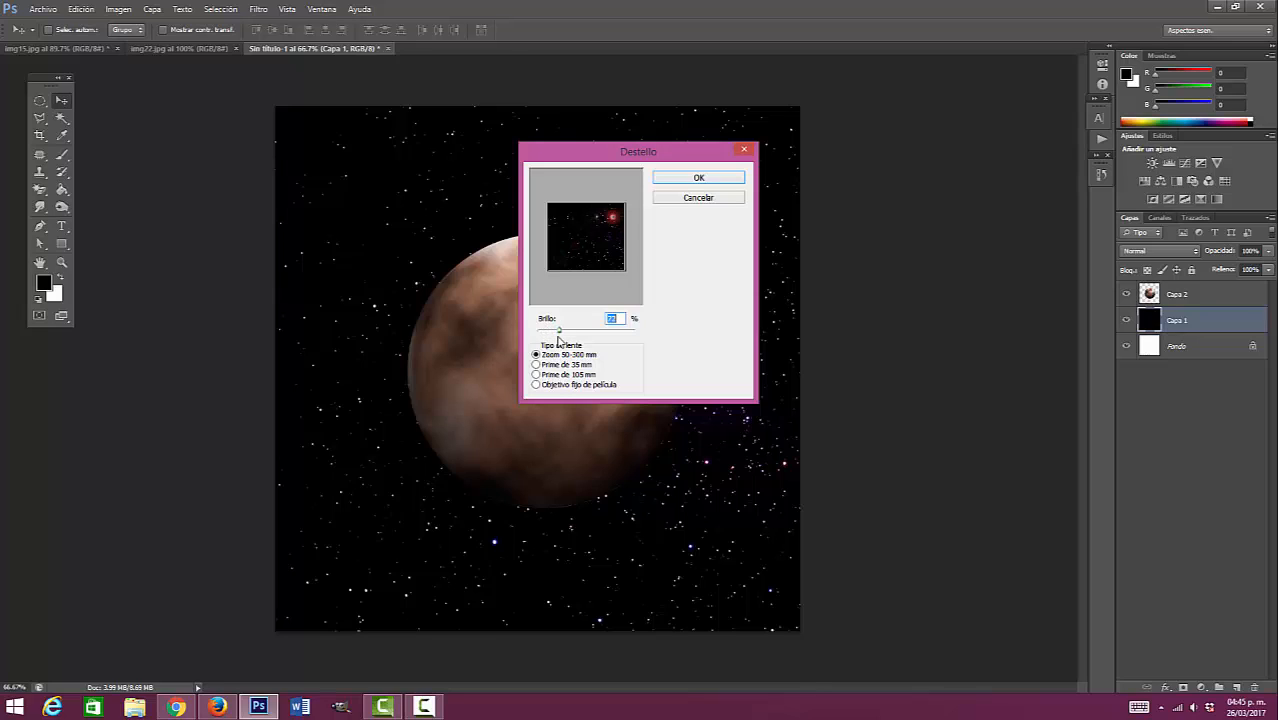
Step: Compare the flare's lens types, choose Prime de 105 mm and set the brightness to 68%
click(536, 364)
click(536, 374)
click(536, 384)
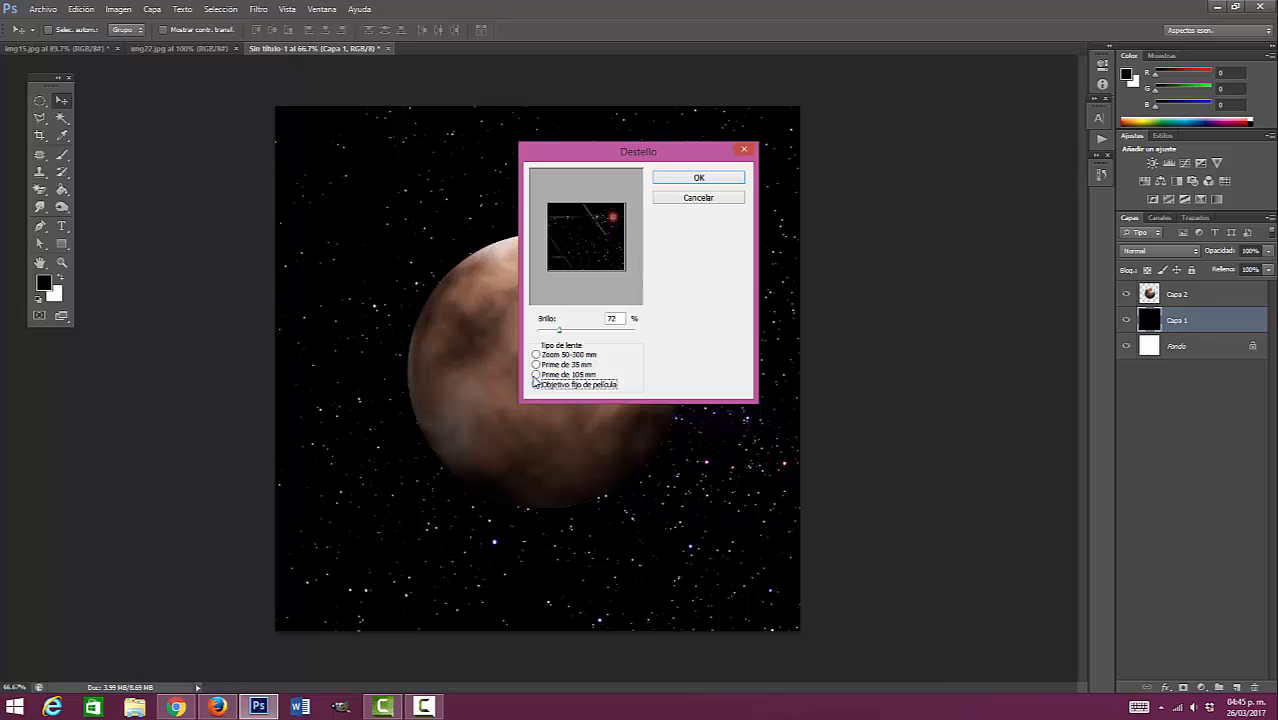
click(536, 354)
click(536, 364)
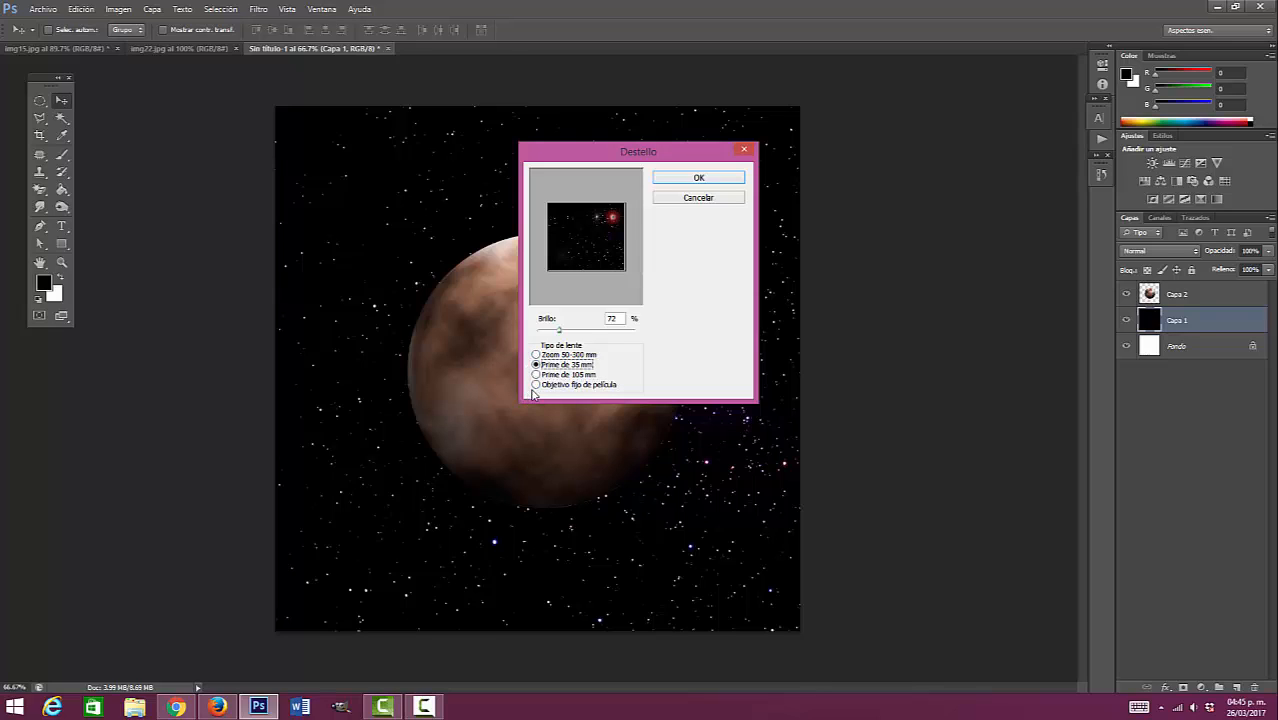
click(536, 374)
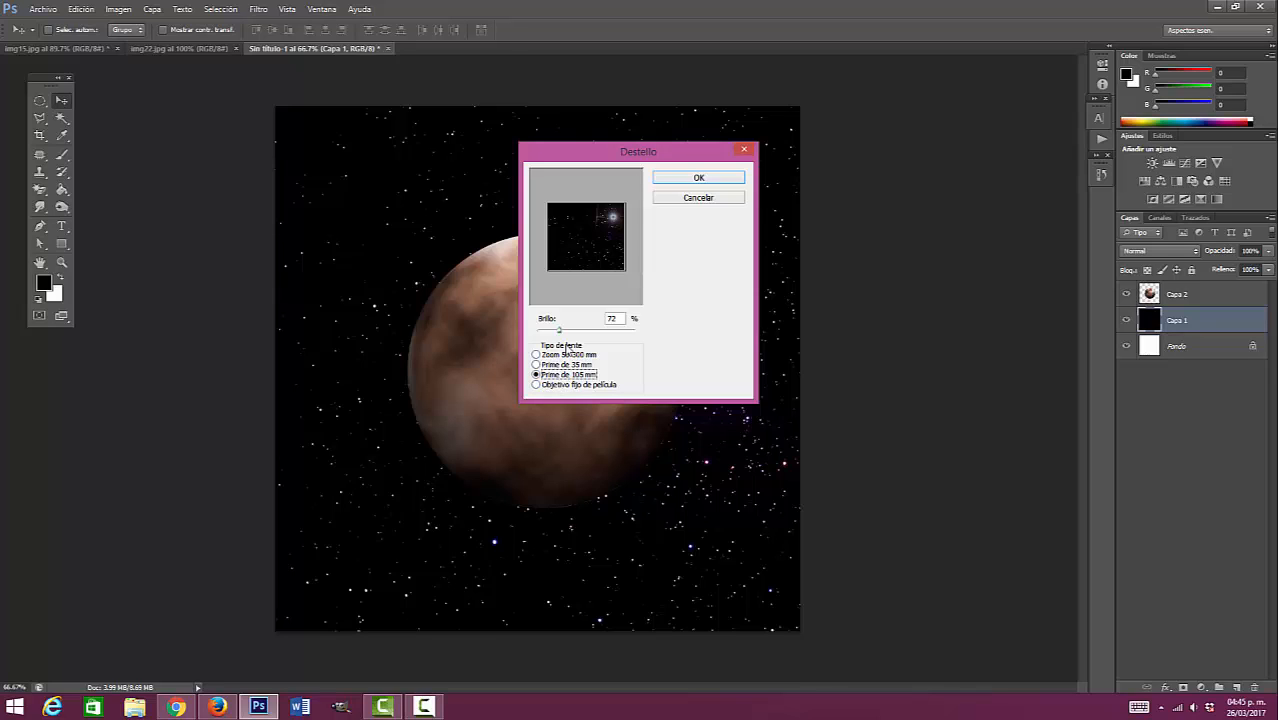
drag(559, 330, 558, 333)
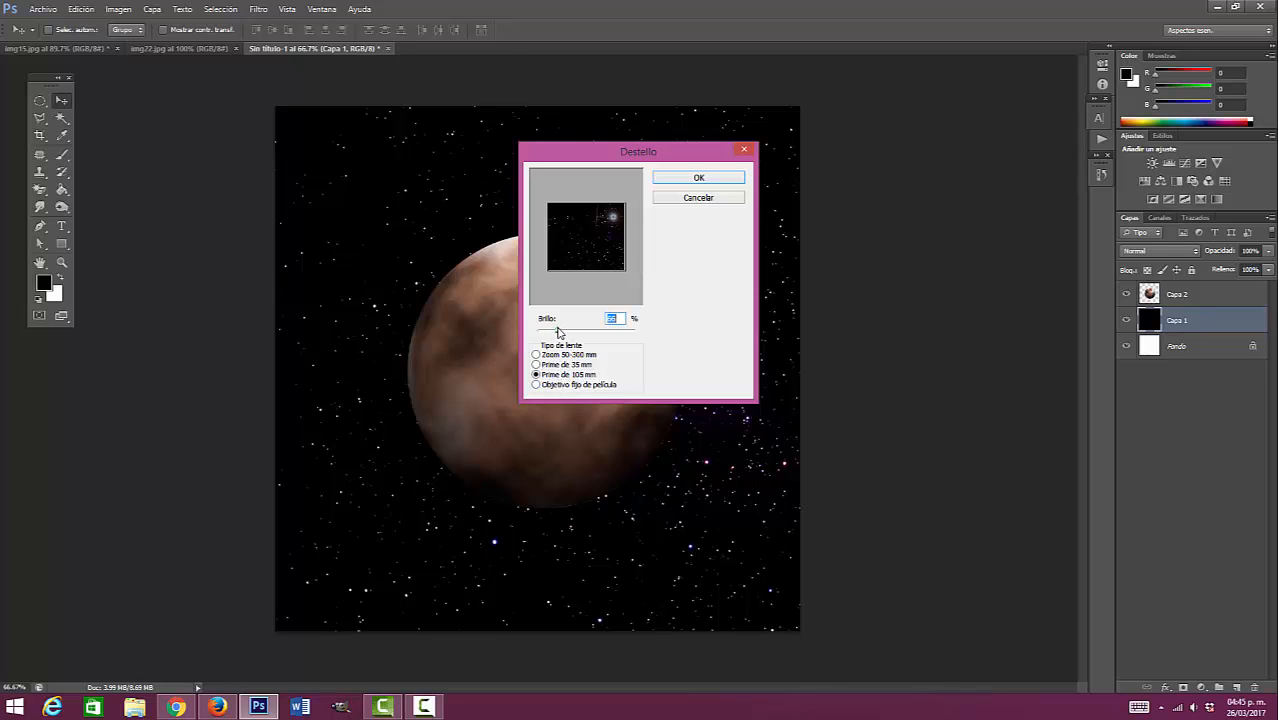
Step: Place the flare behind the planet's upper right edge, apply it, and check it with the planet layer hidden and shown again
drag(669, 148, 867, 140)
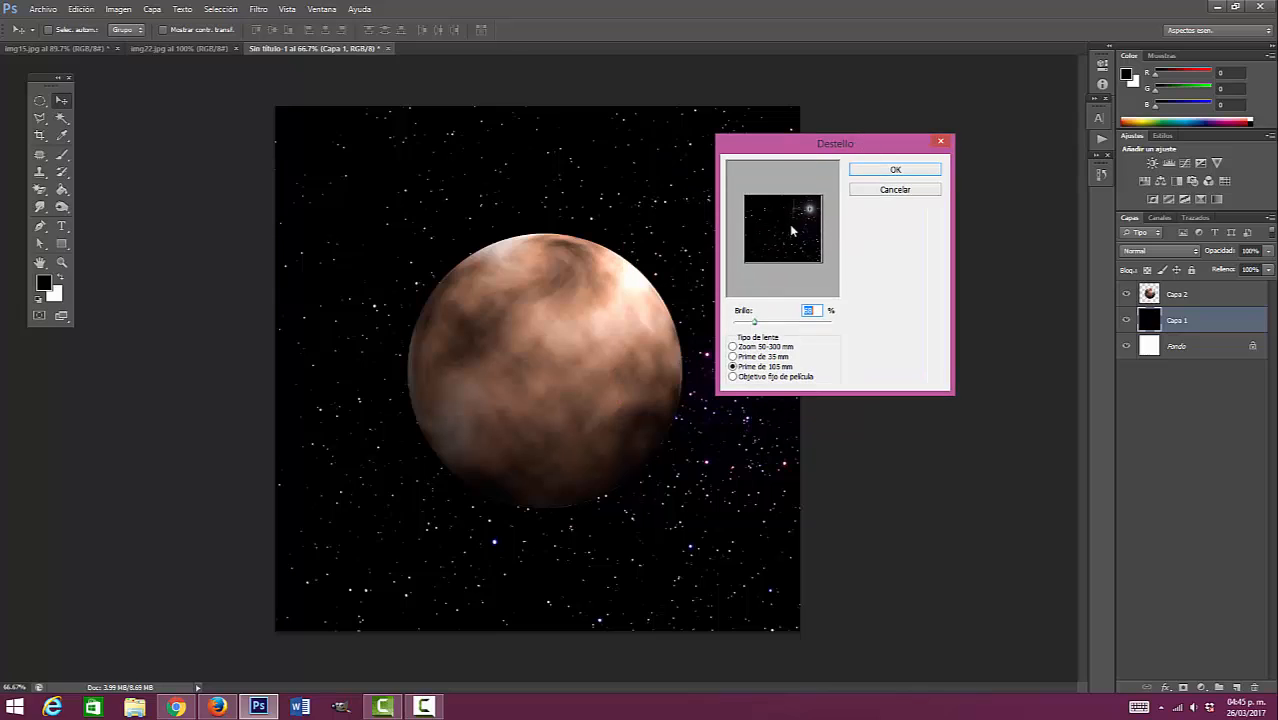
mouse_move(810, 213)
mouse_down()
mouse_move(790, 210)
mouse_move(797, 221)
mouse_up()
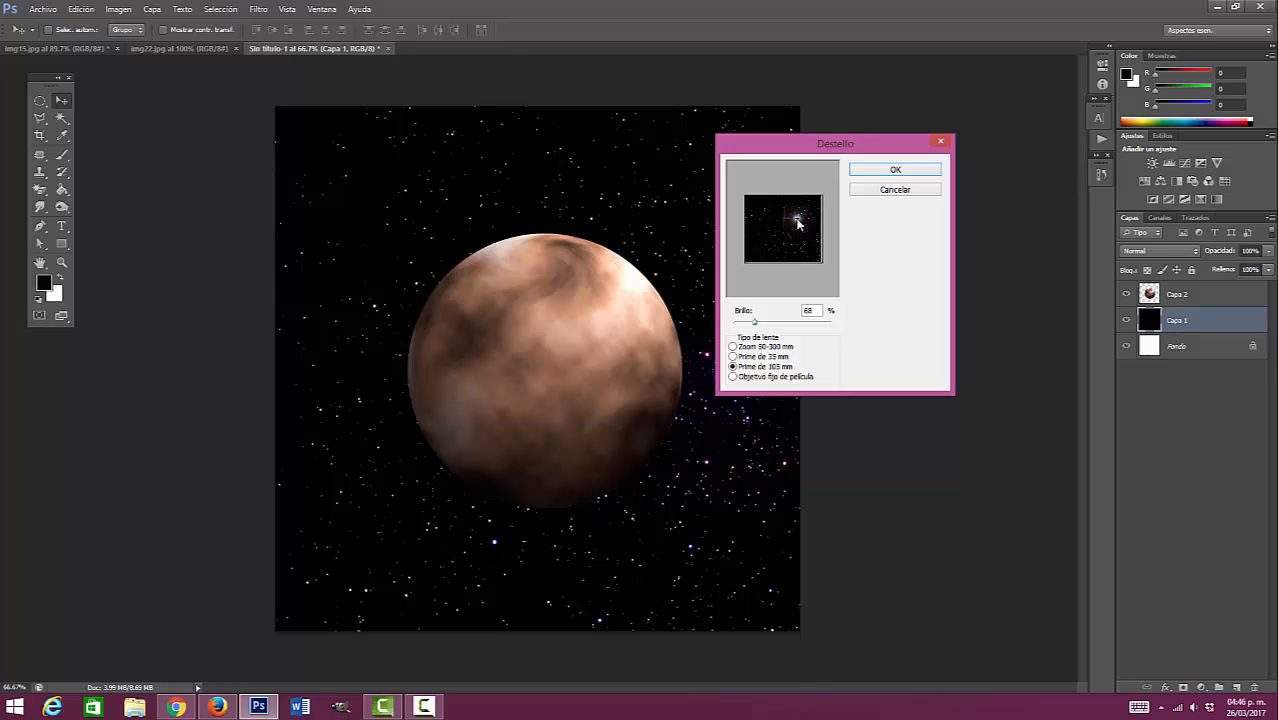
click(907, 172)
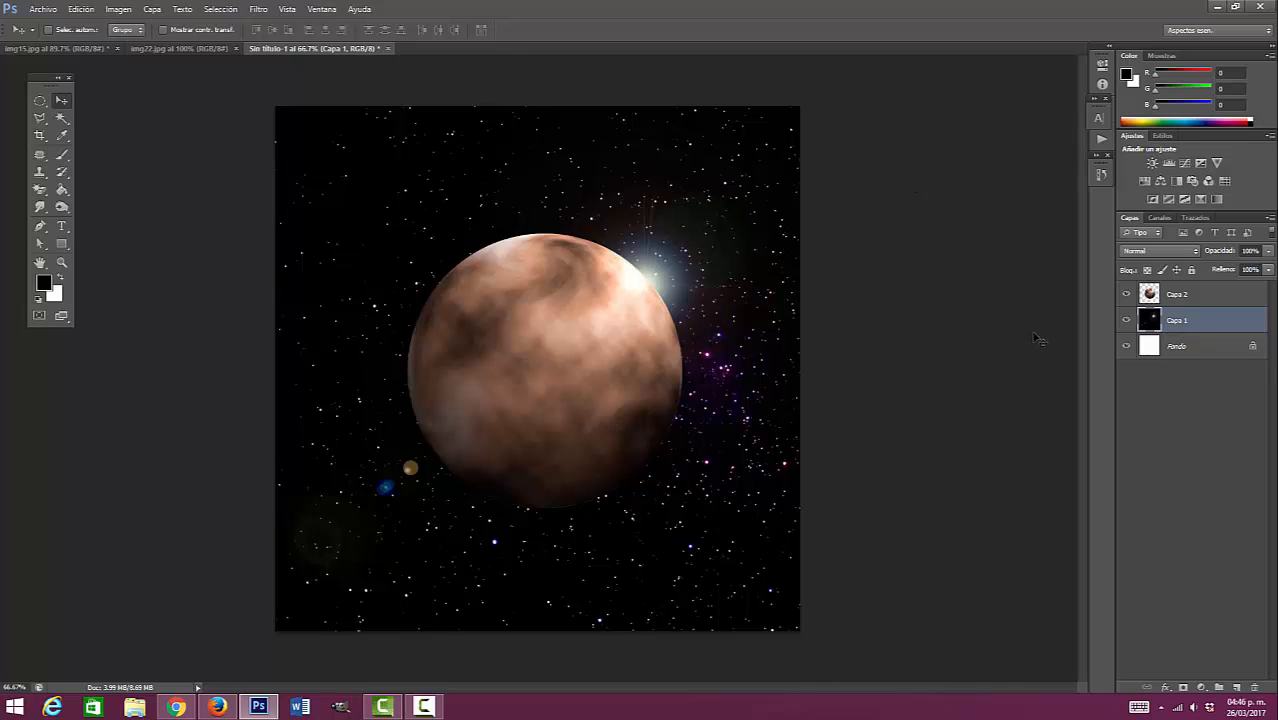
click(1127, 294)
click(1126, 294)
Step: Add a second Destello flare to Capa 1 in the starfield's lower left corner, using Zoom 50-300 mm with brightness reduced to about 26%
click(259, 9)
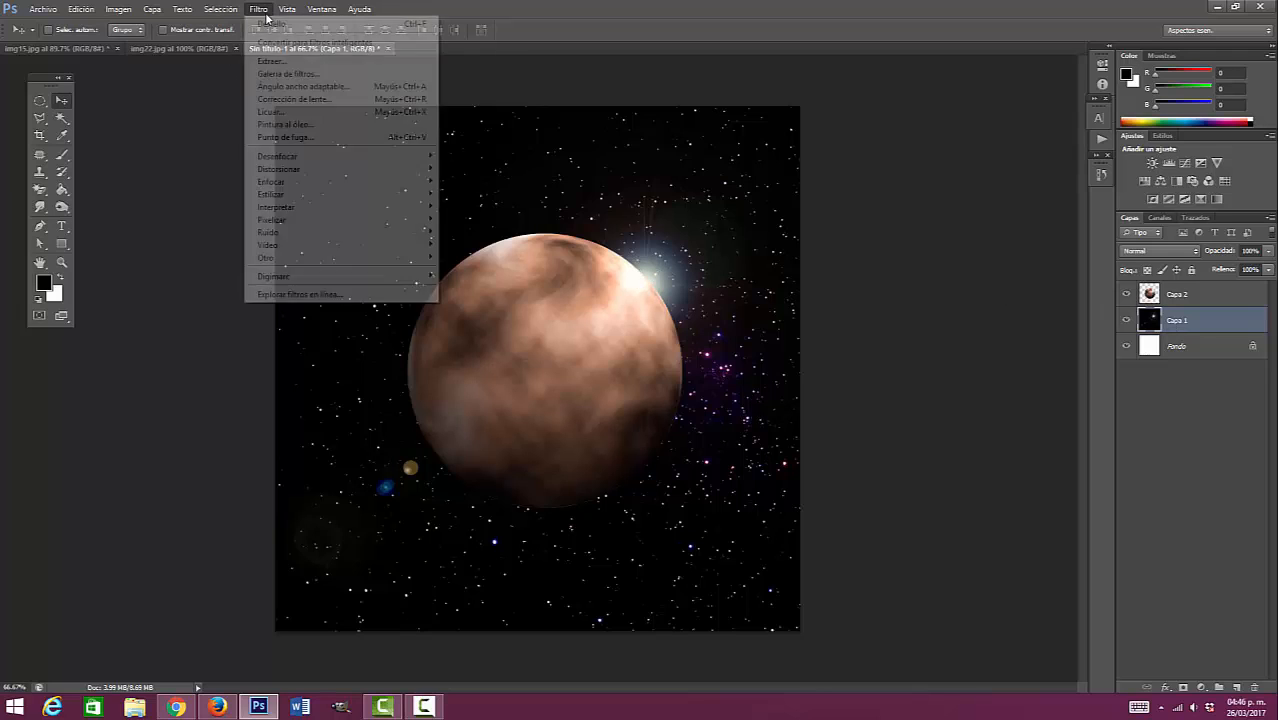
mouse_move(322, 208)
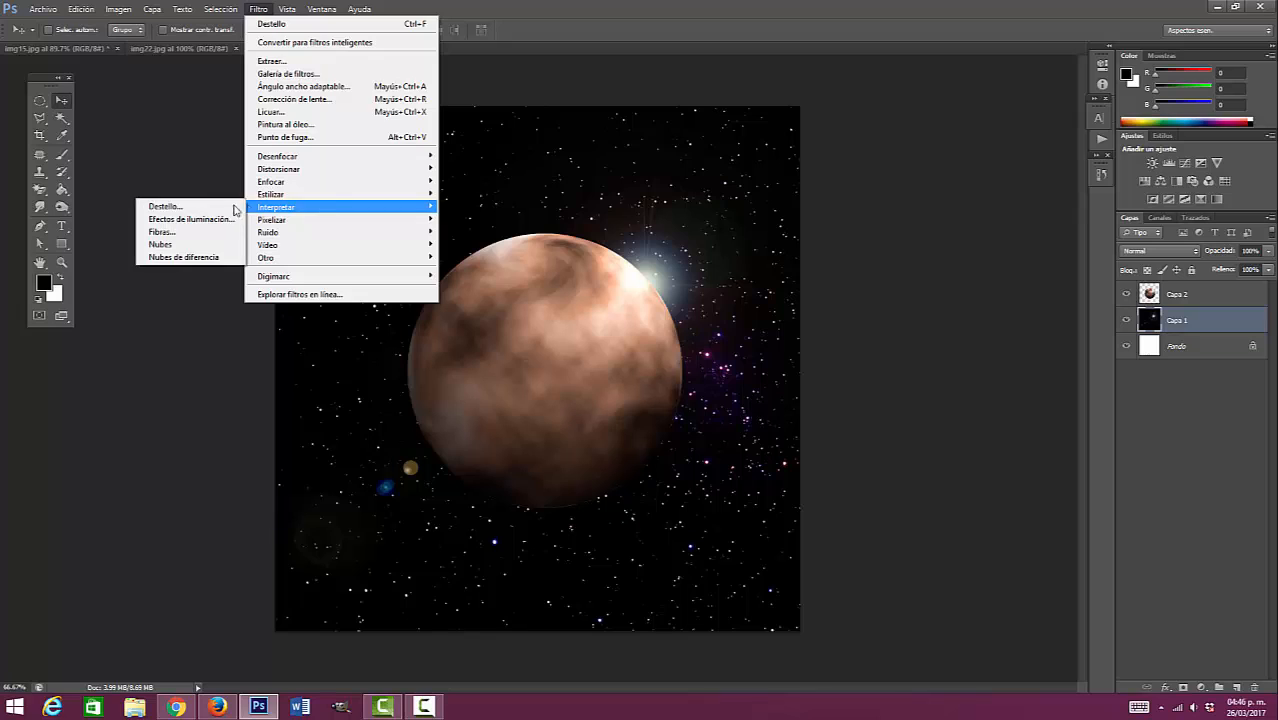
click(163, 206)
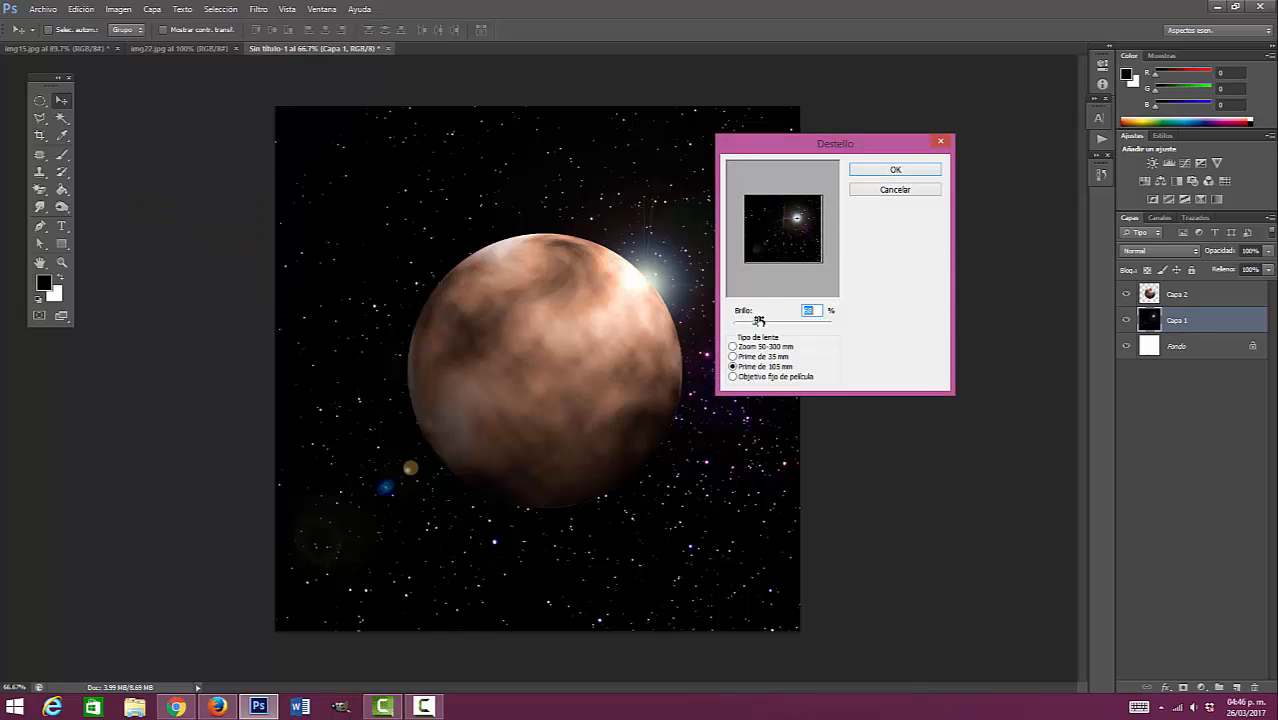
click(733, 346)
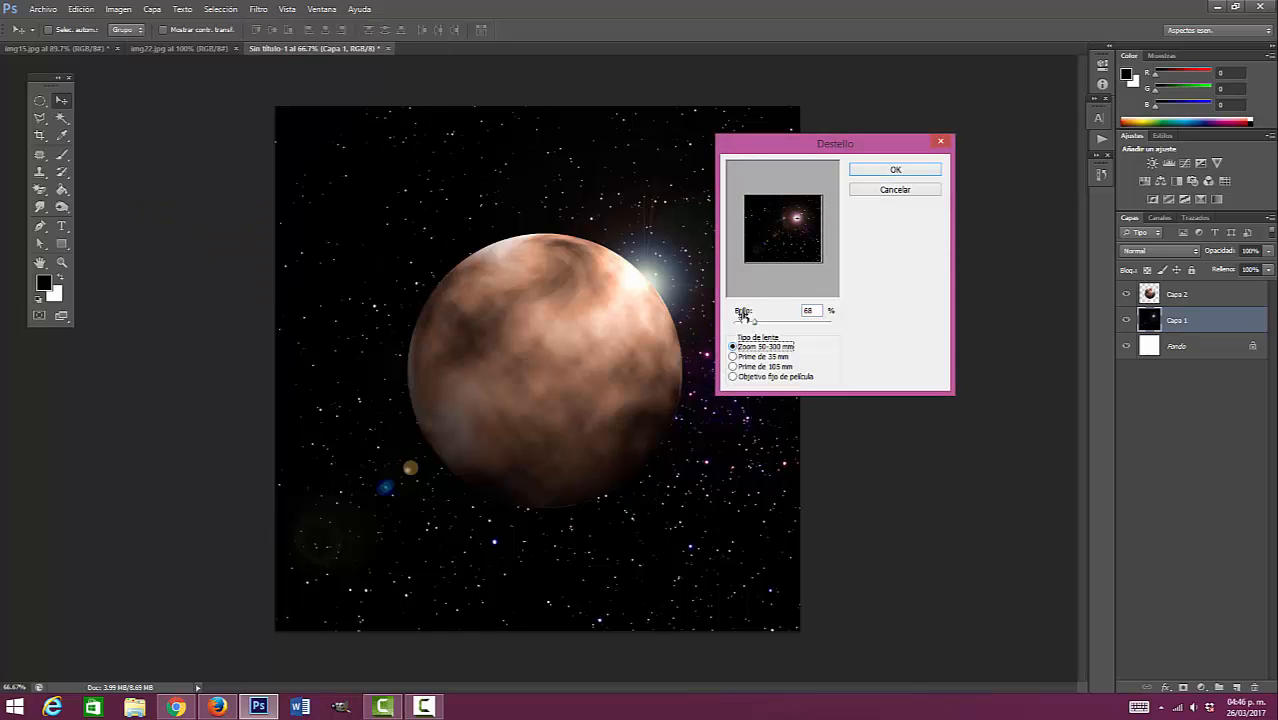
click(753, 322)
drag(752, 322, 742, 322)
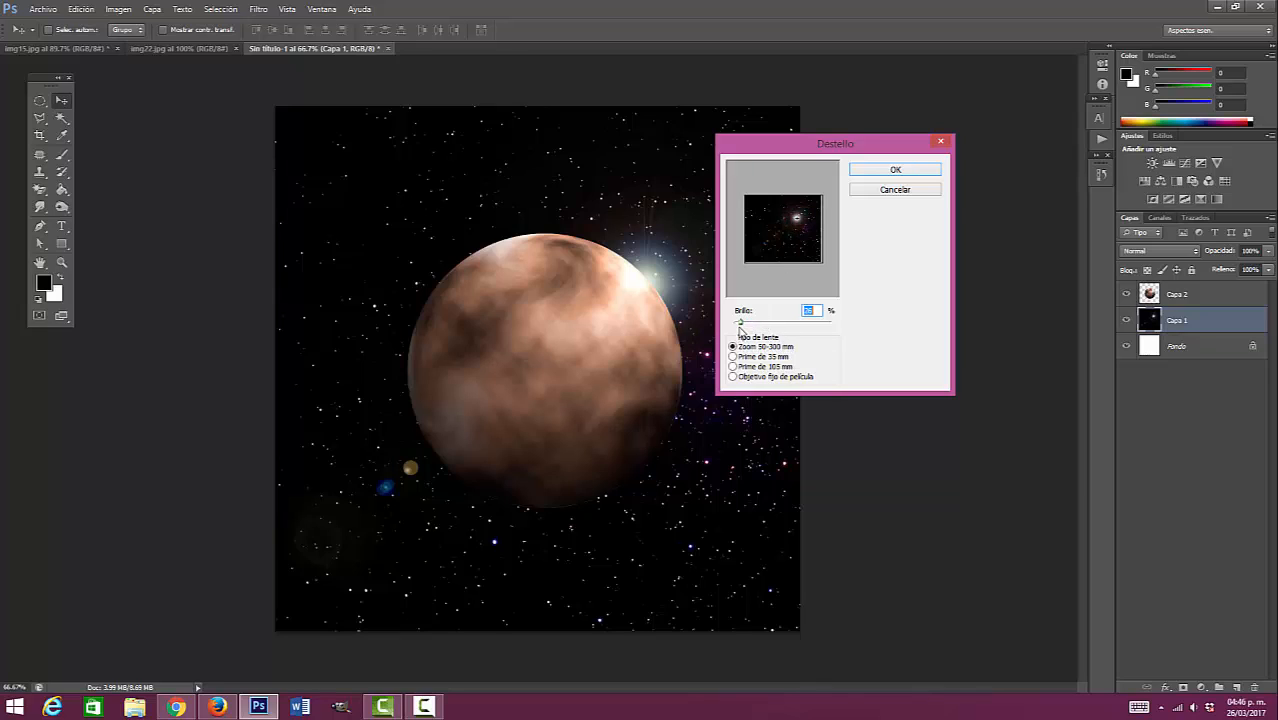
drag(791, 221, 758, 253)
click(886, 171)
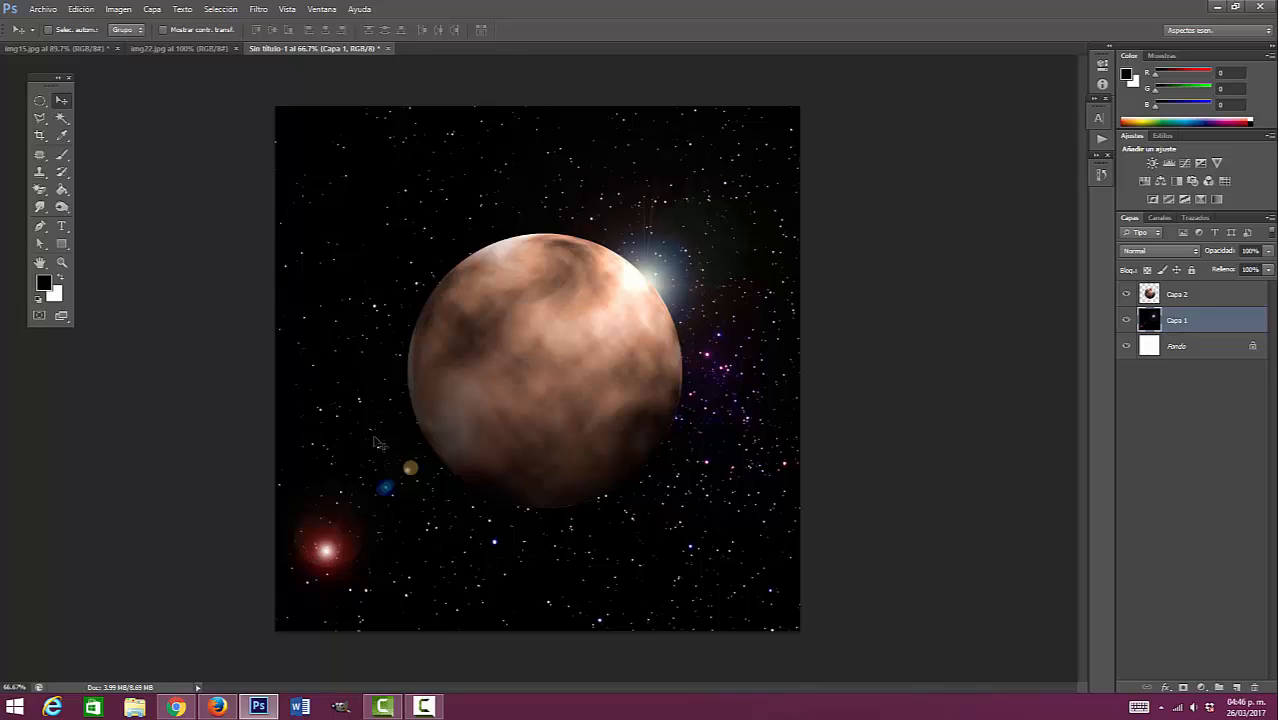
Step: Select layer Capa 2 and shift the planet slightly up and to the left over the starfield
right_click(587, 382)
click(592, 389)
mouse_move(588, 395)
mouse_down()
mouse_move(579, 409)
mouse_move(584, 383)
mouse_move(596, 410)
mouse_up()
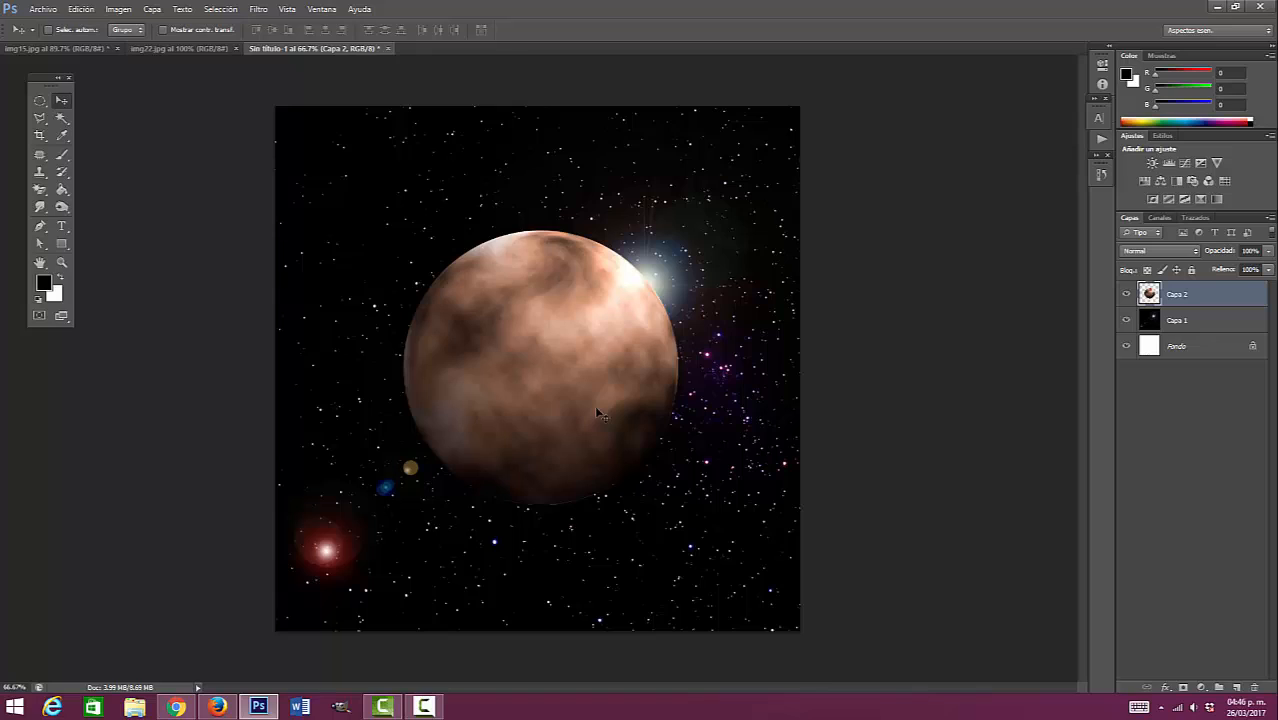